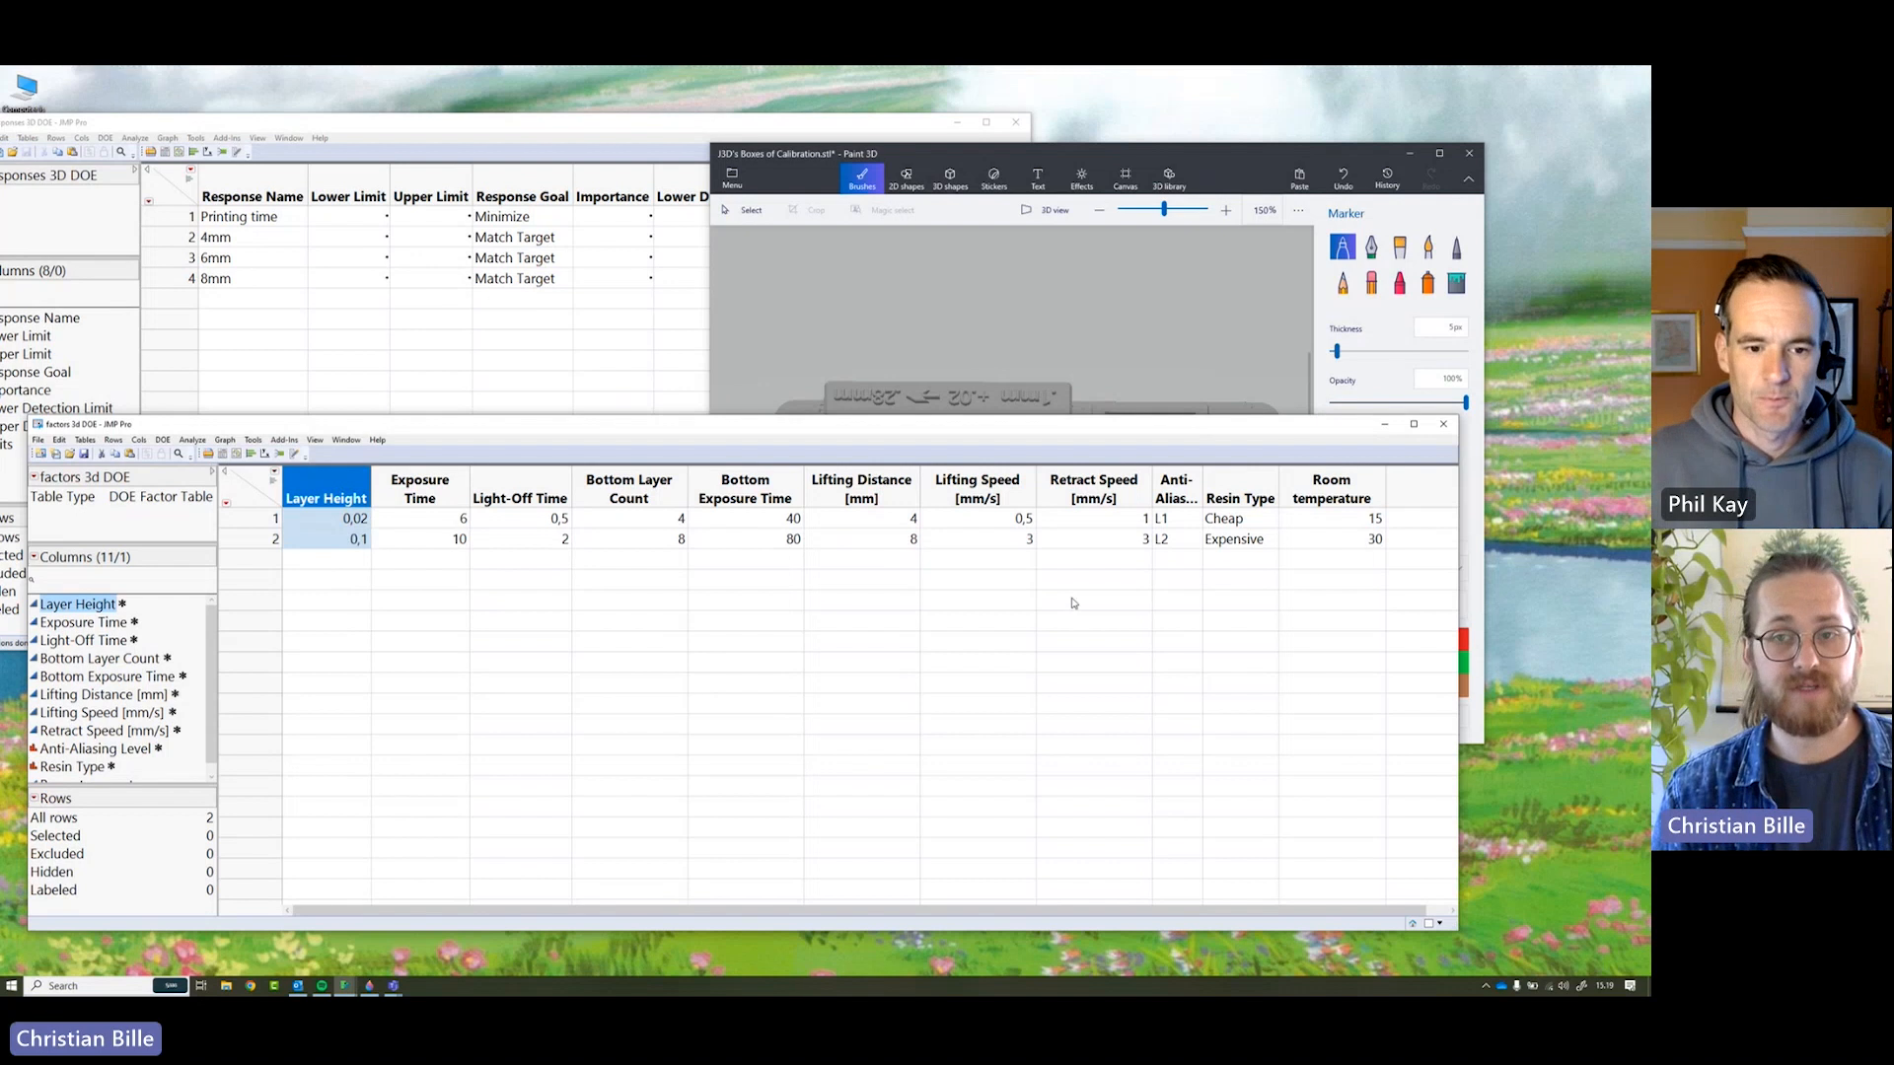
- Review the factors table's Anti-Aliasing Level, Resin Type and Room temperature columns and the low and high Layer Height levels
click(1175, 501)
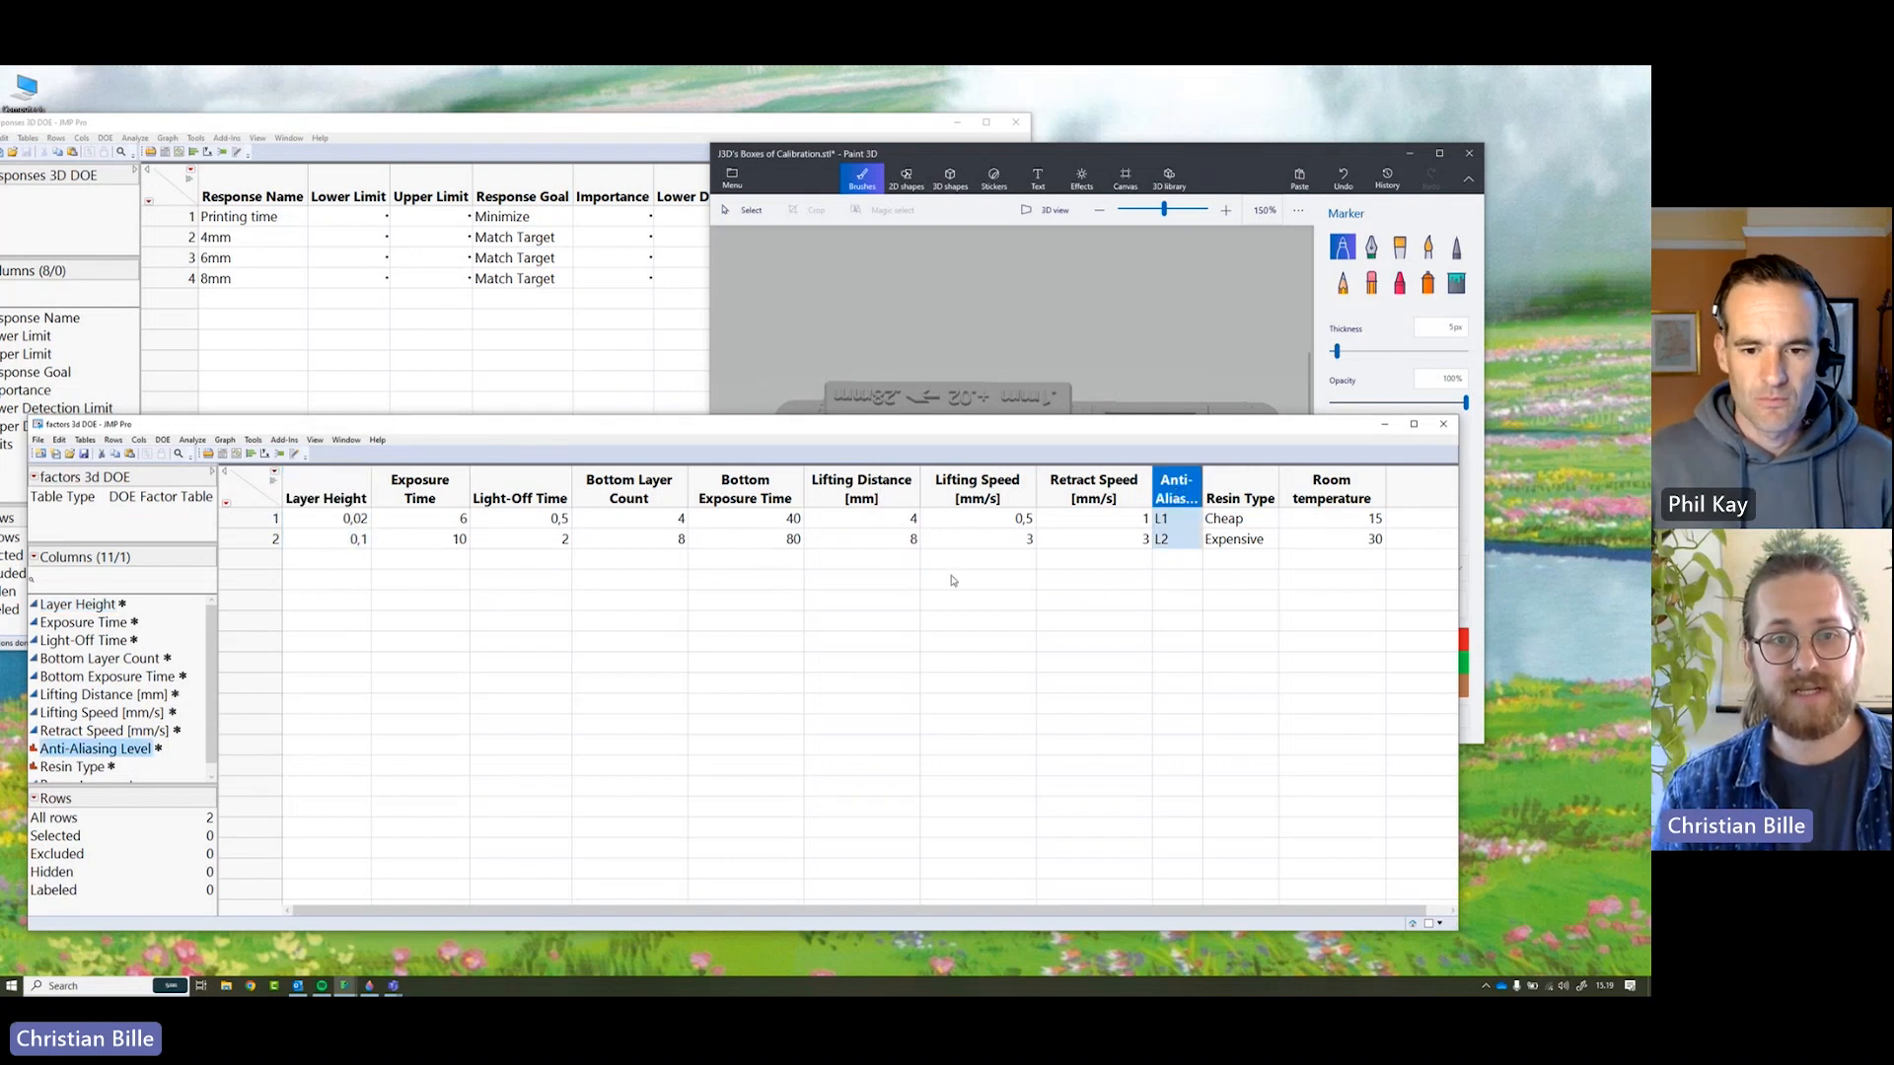
click(1240, 500)
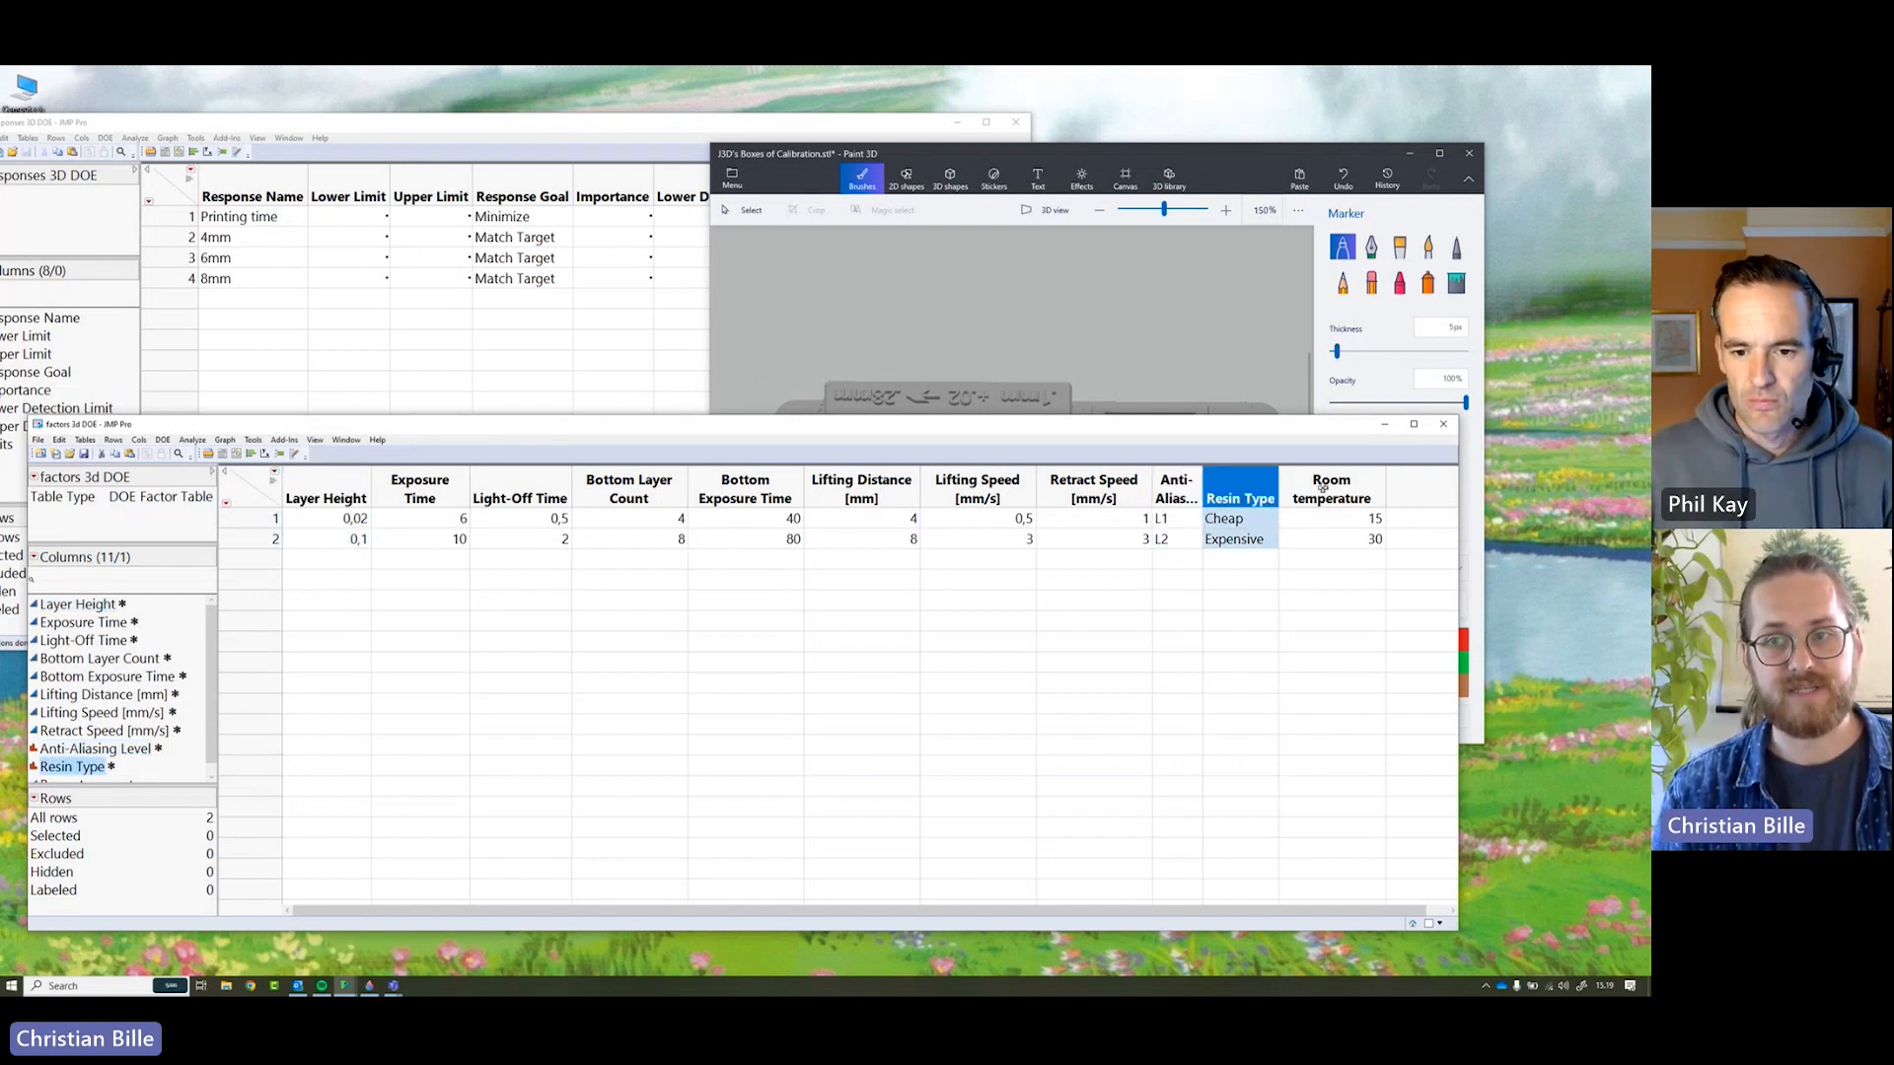
click(1322, 499)
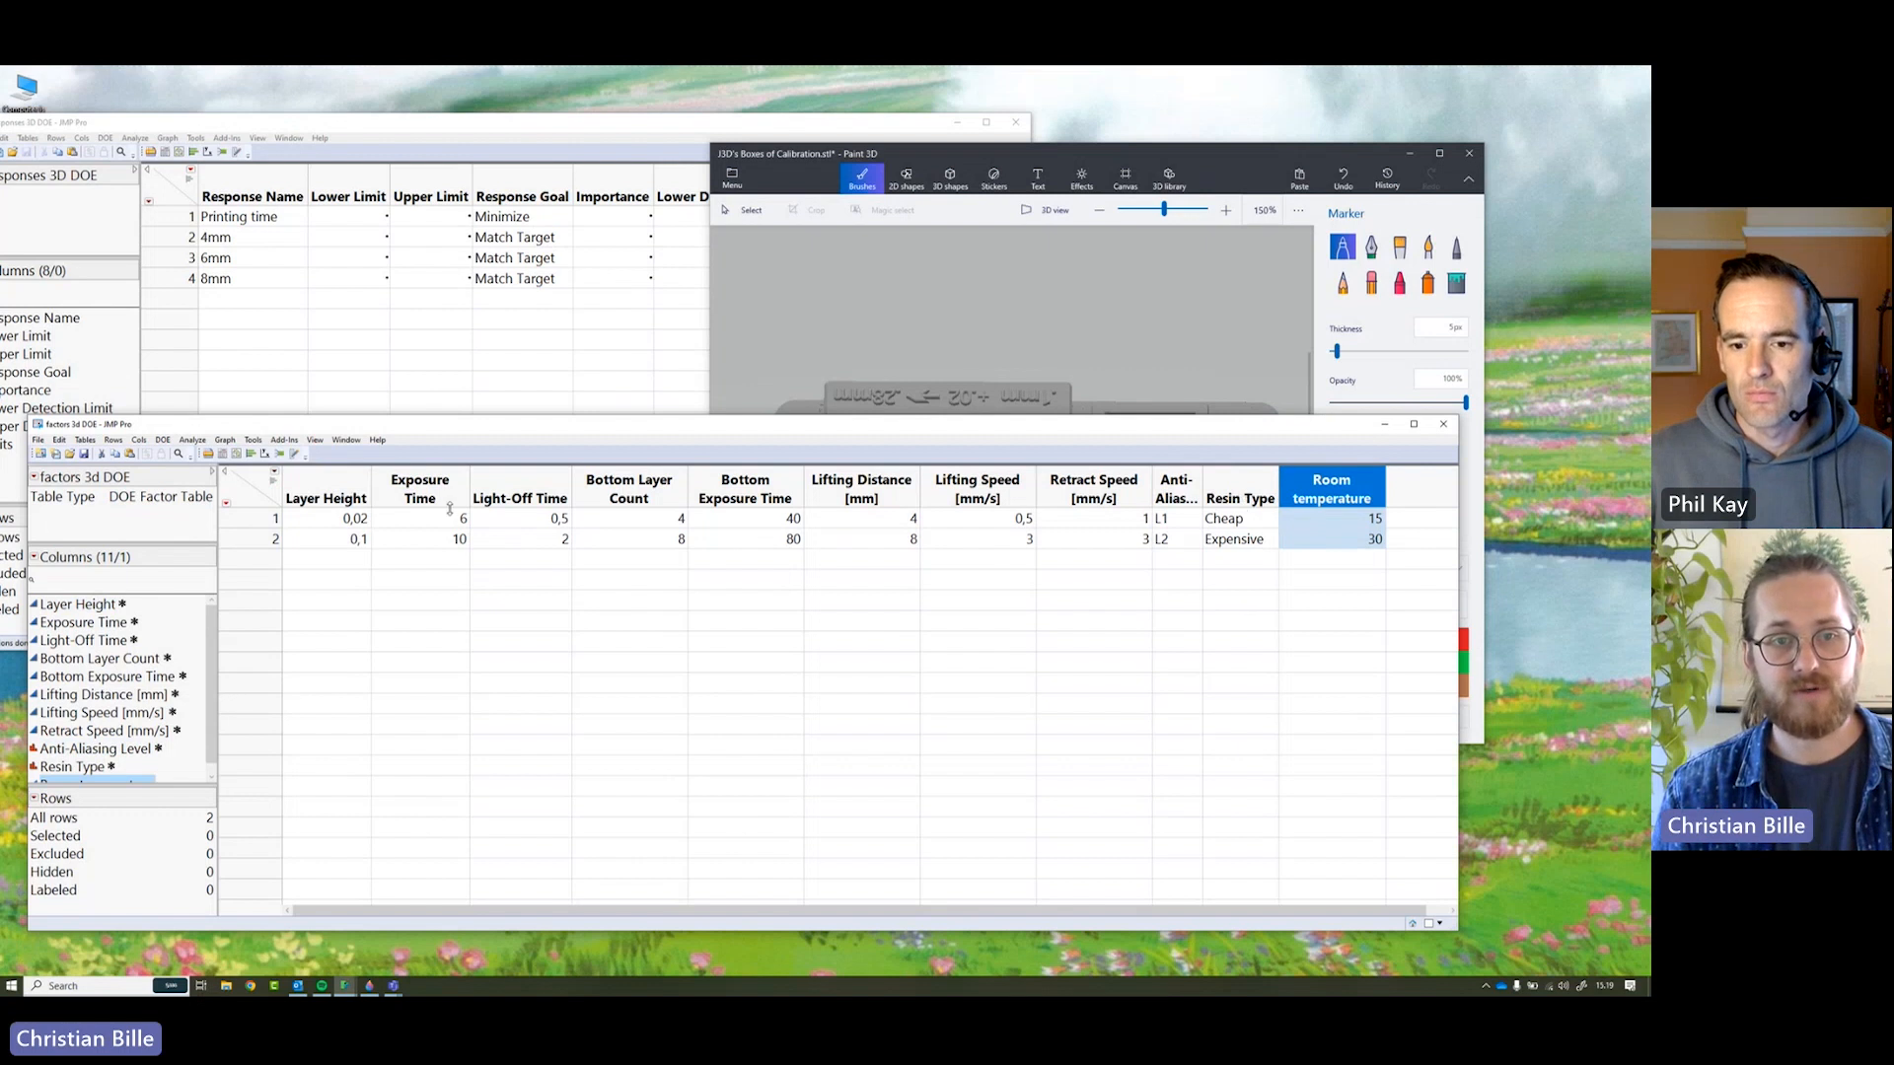
click(361, 492)
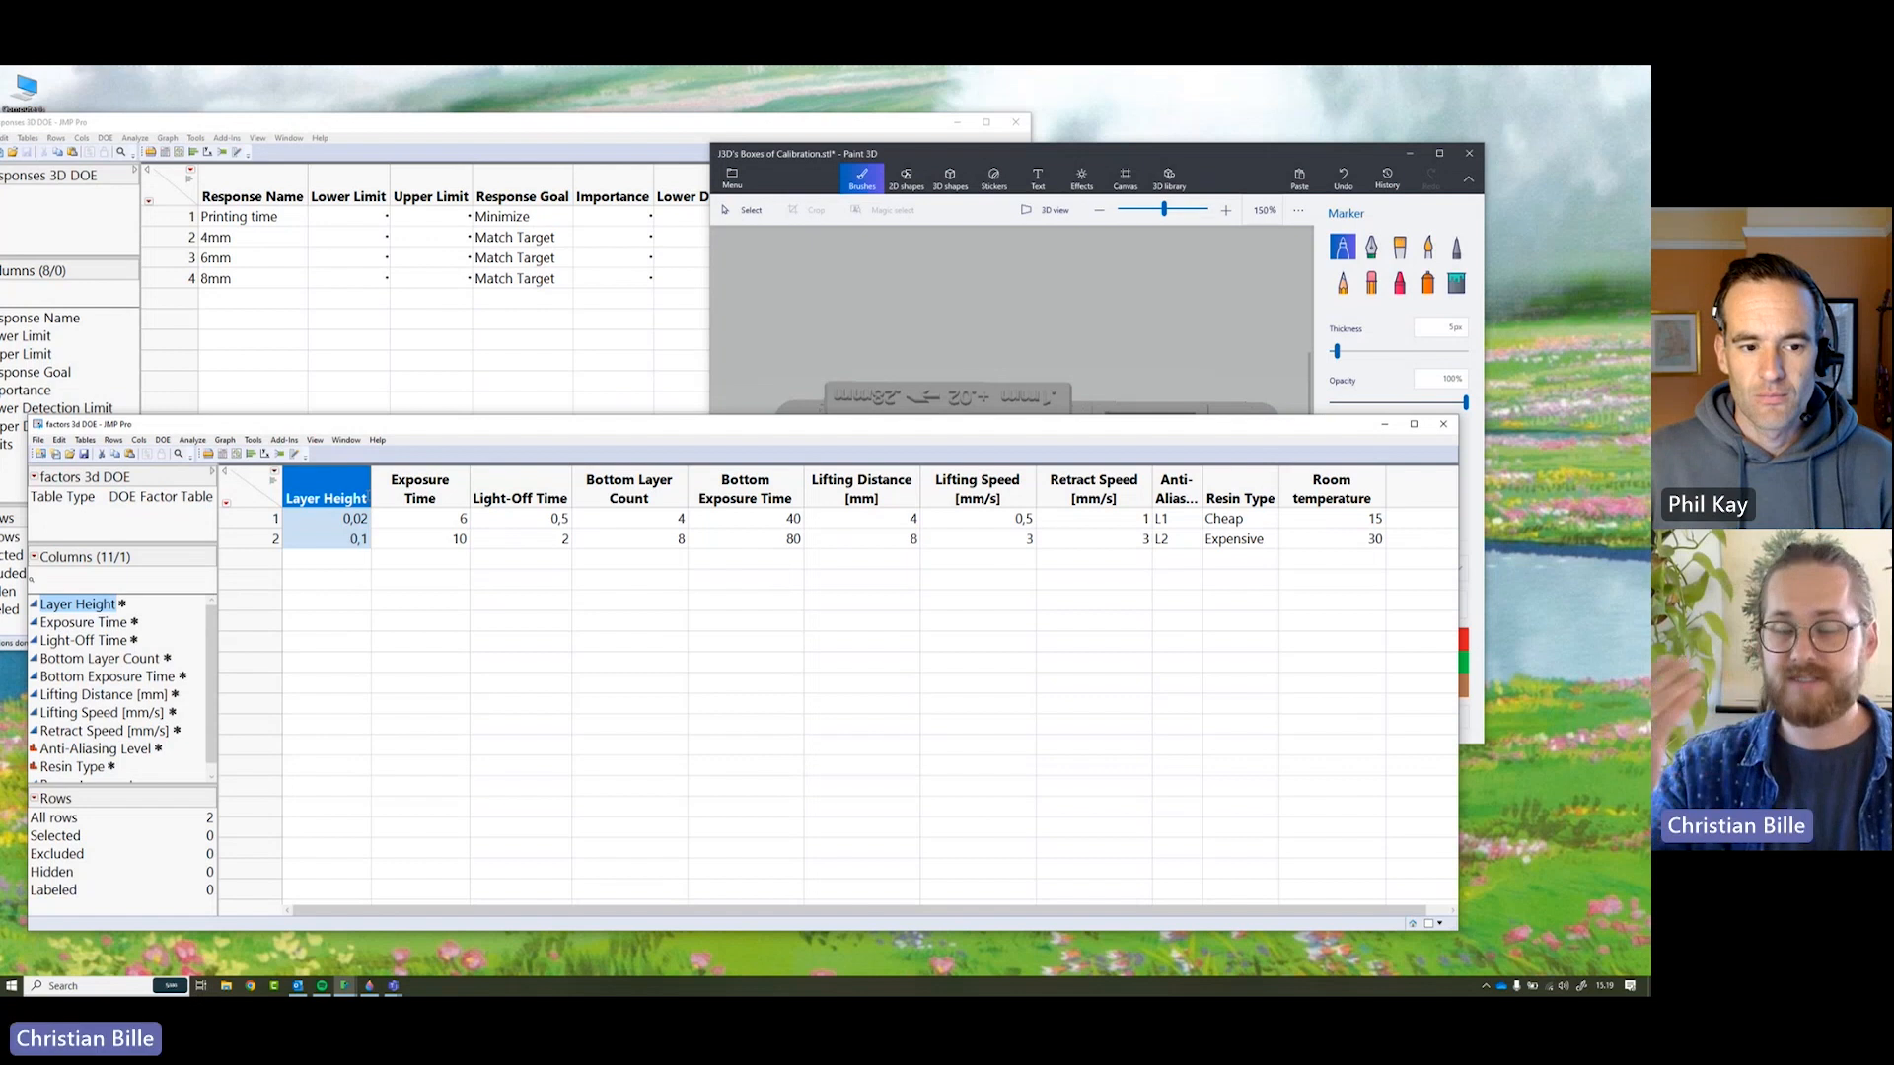
click(353, 542)
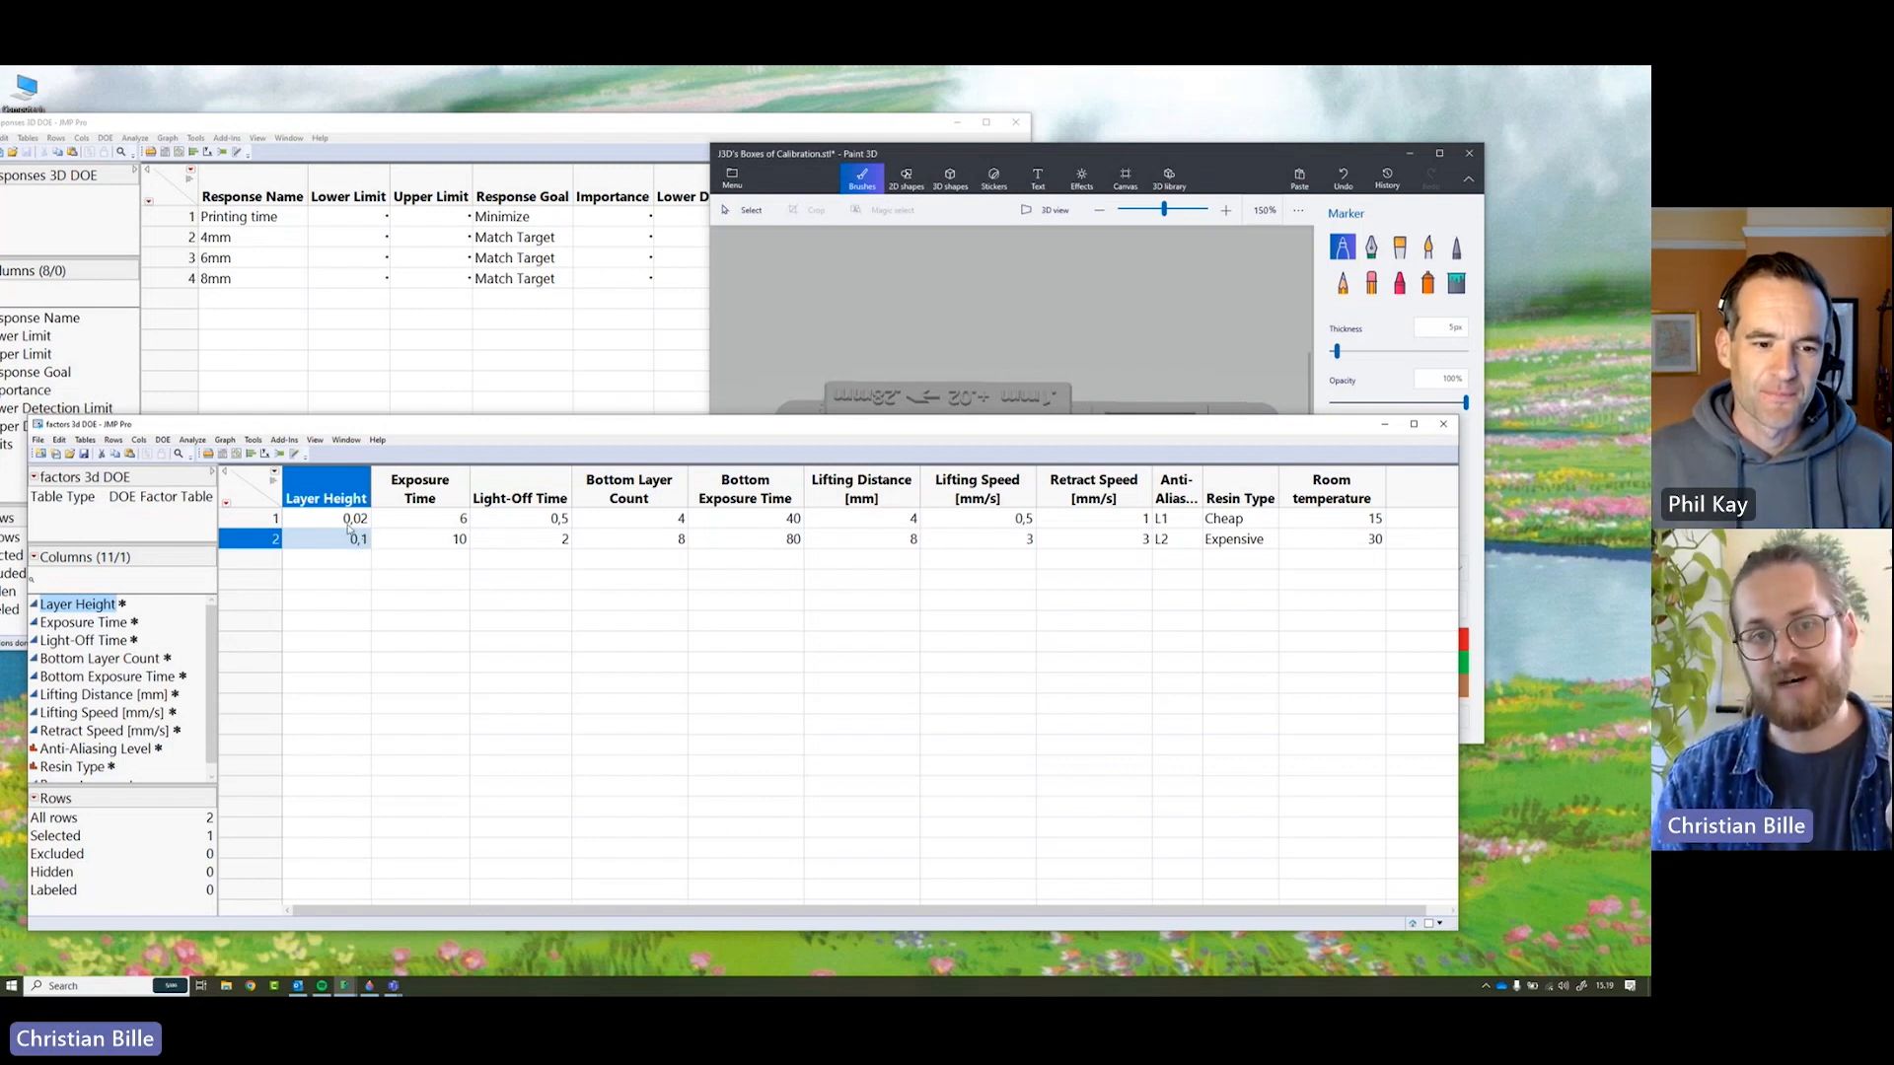
click(348, 524)
click(353, 540)
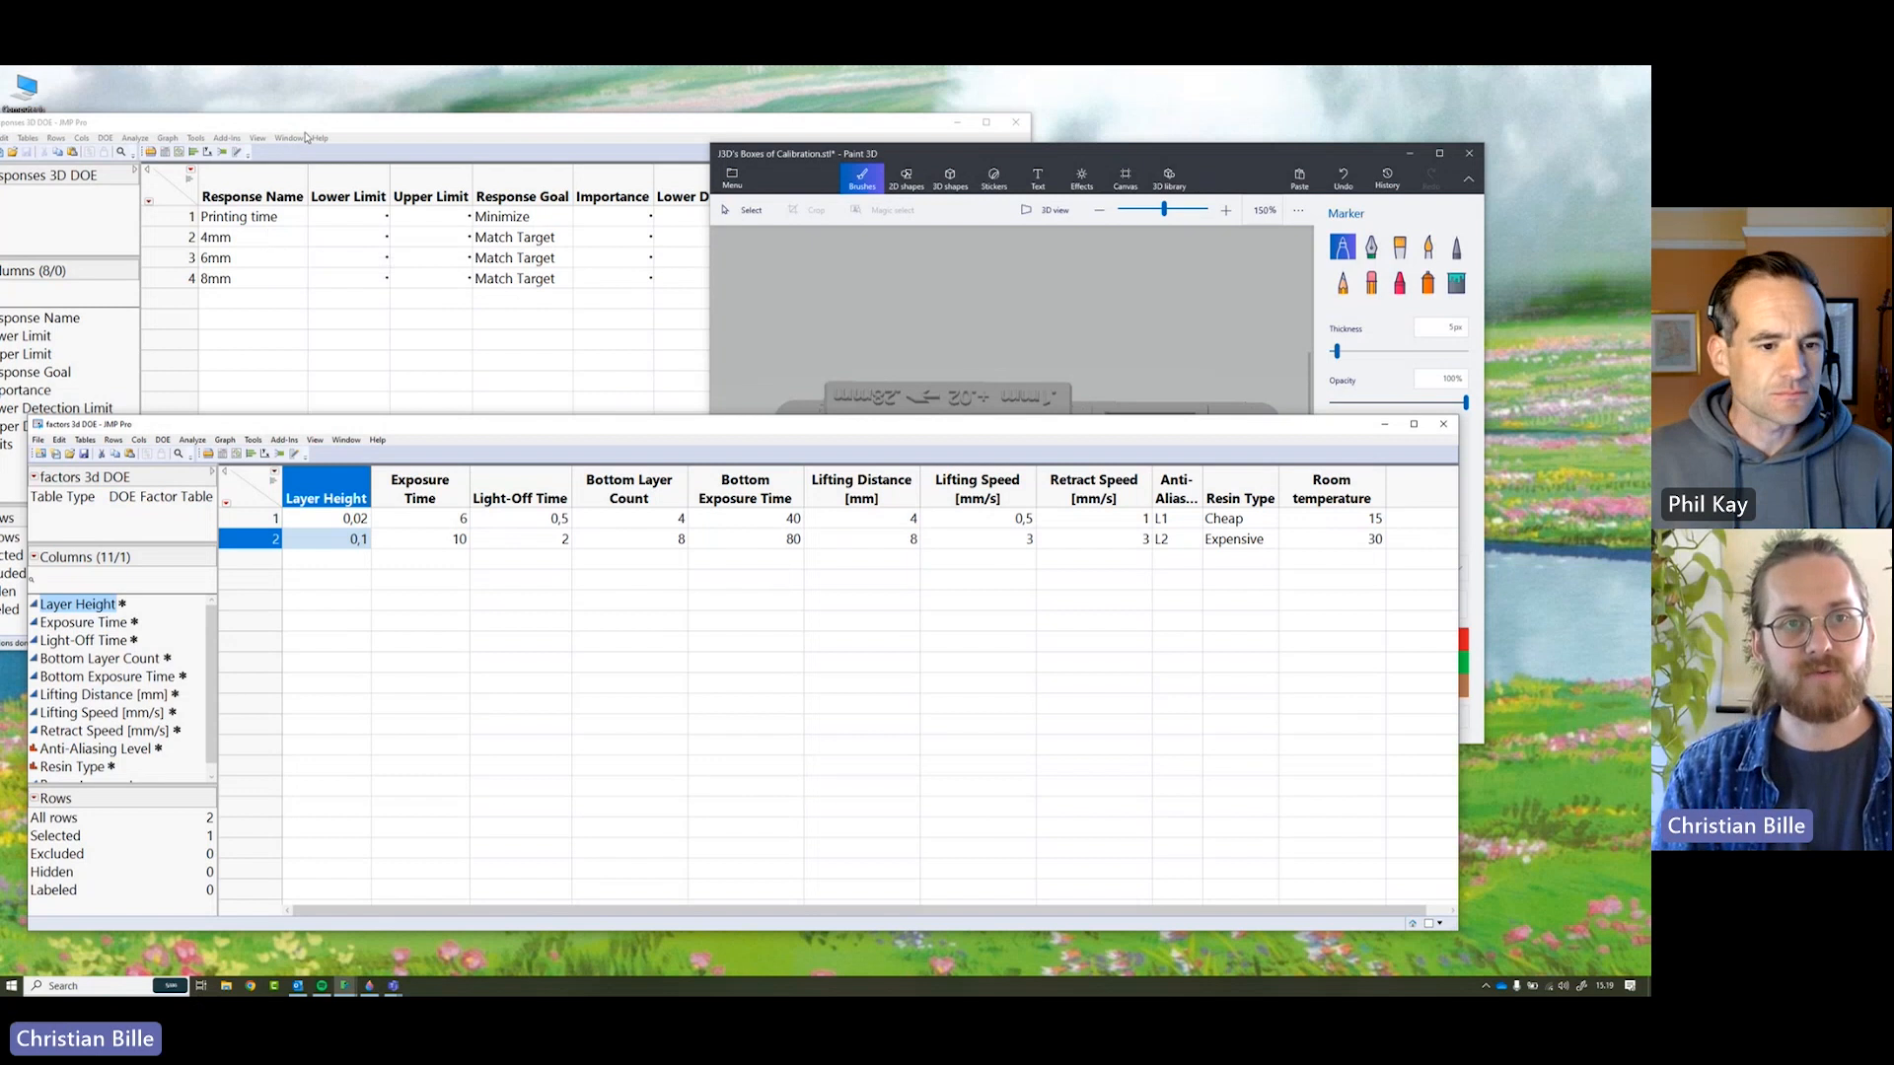
- Check the Responses 3D DOE table, and compare Bottom Layer Count, Bottom Exposure Time and Exposure Time in the factors table
drag(306, 137, 341, 122)
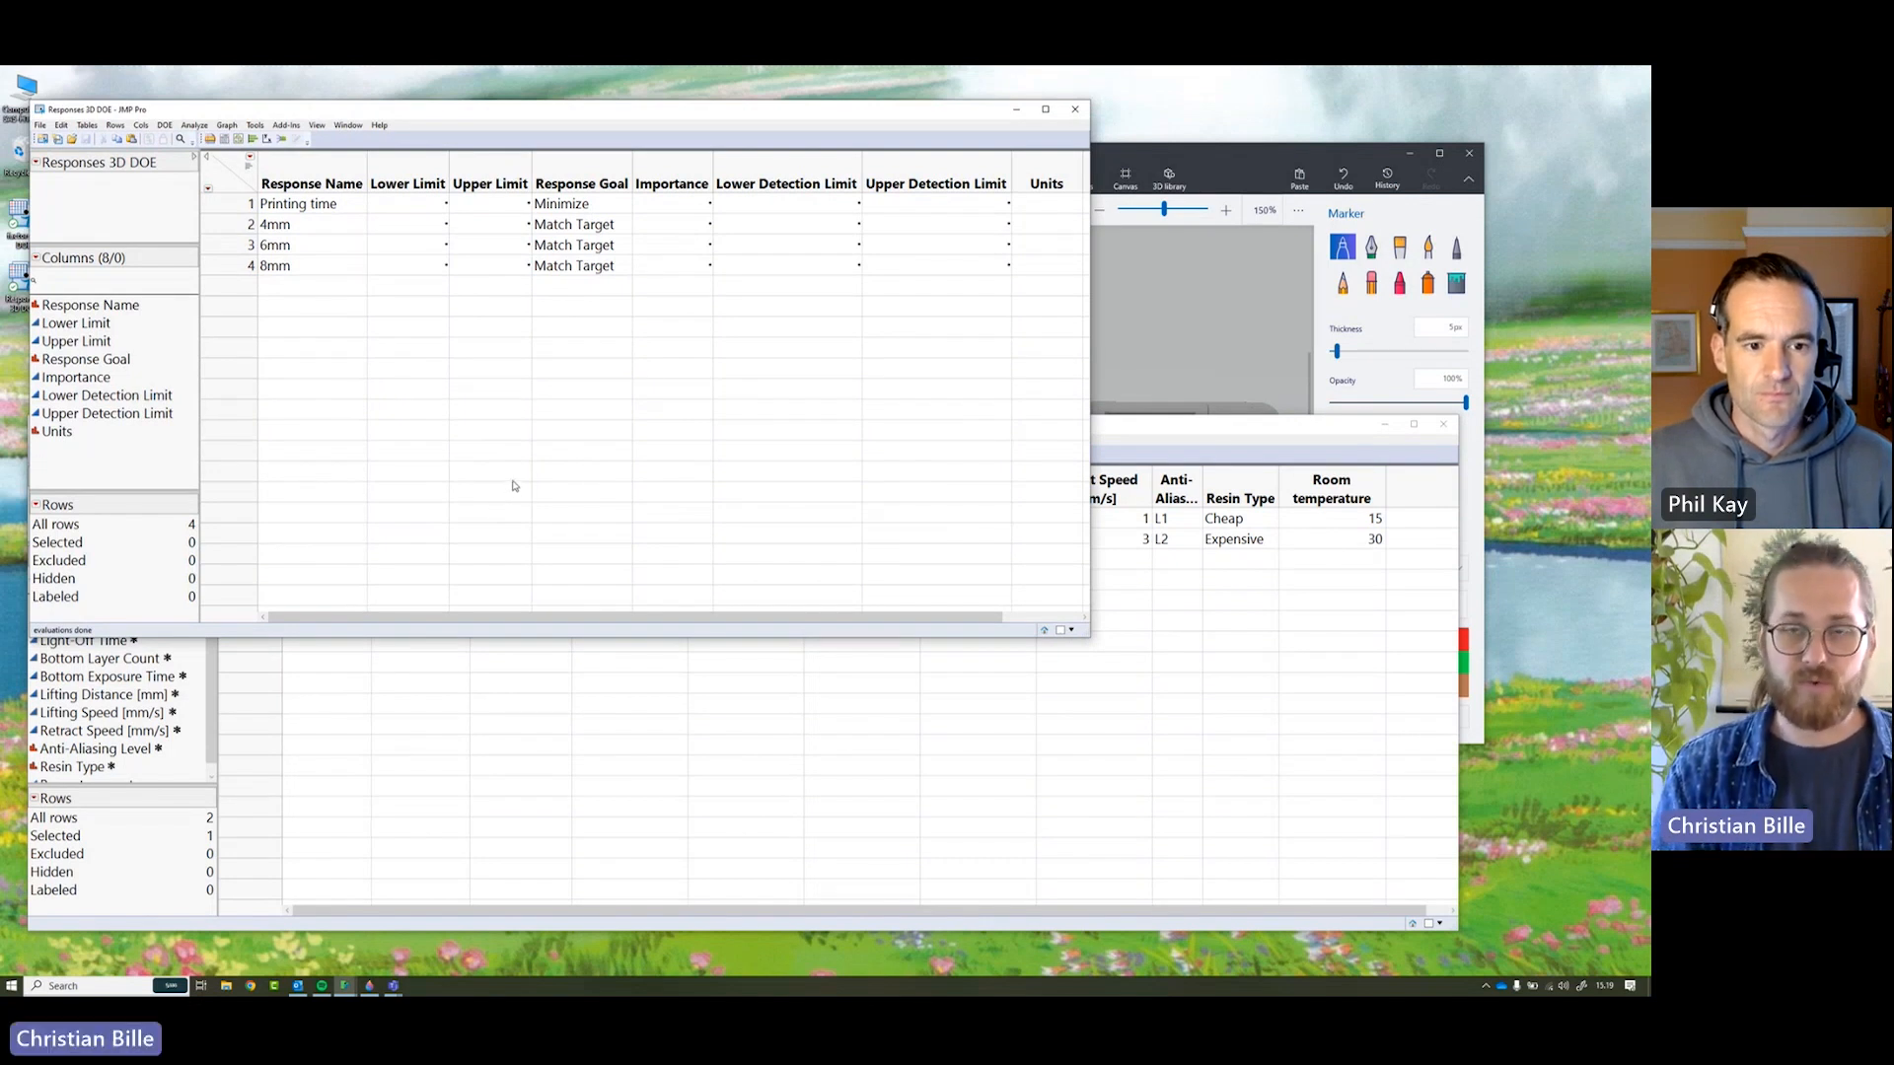
click(1120, 419)
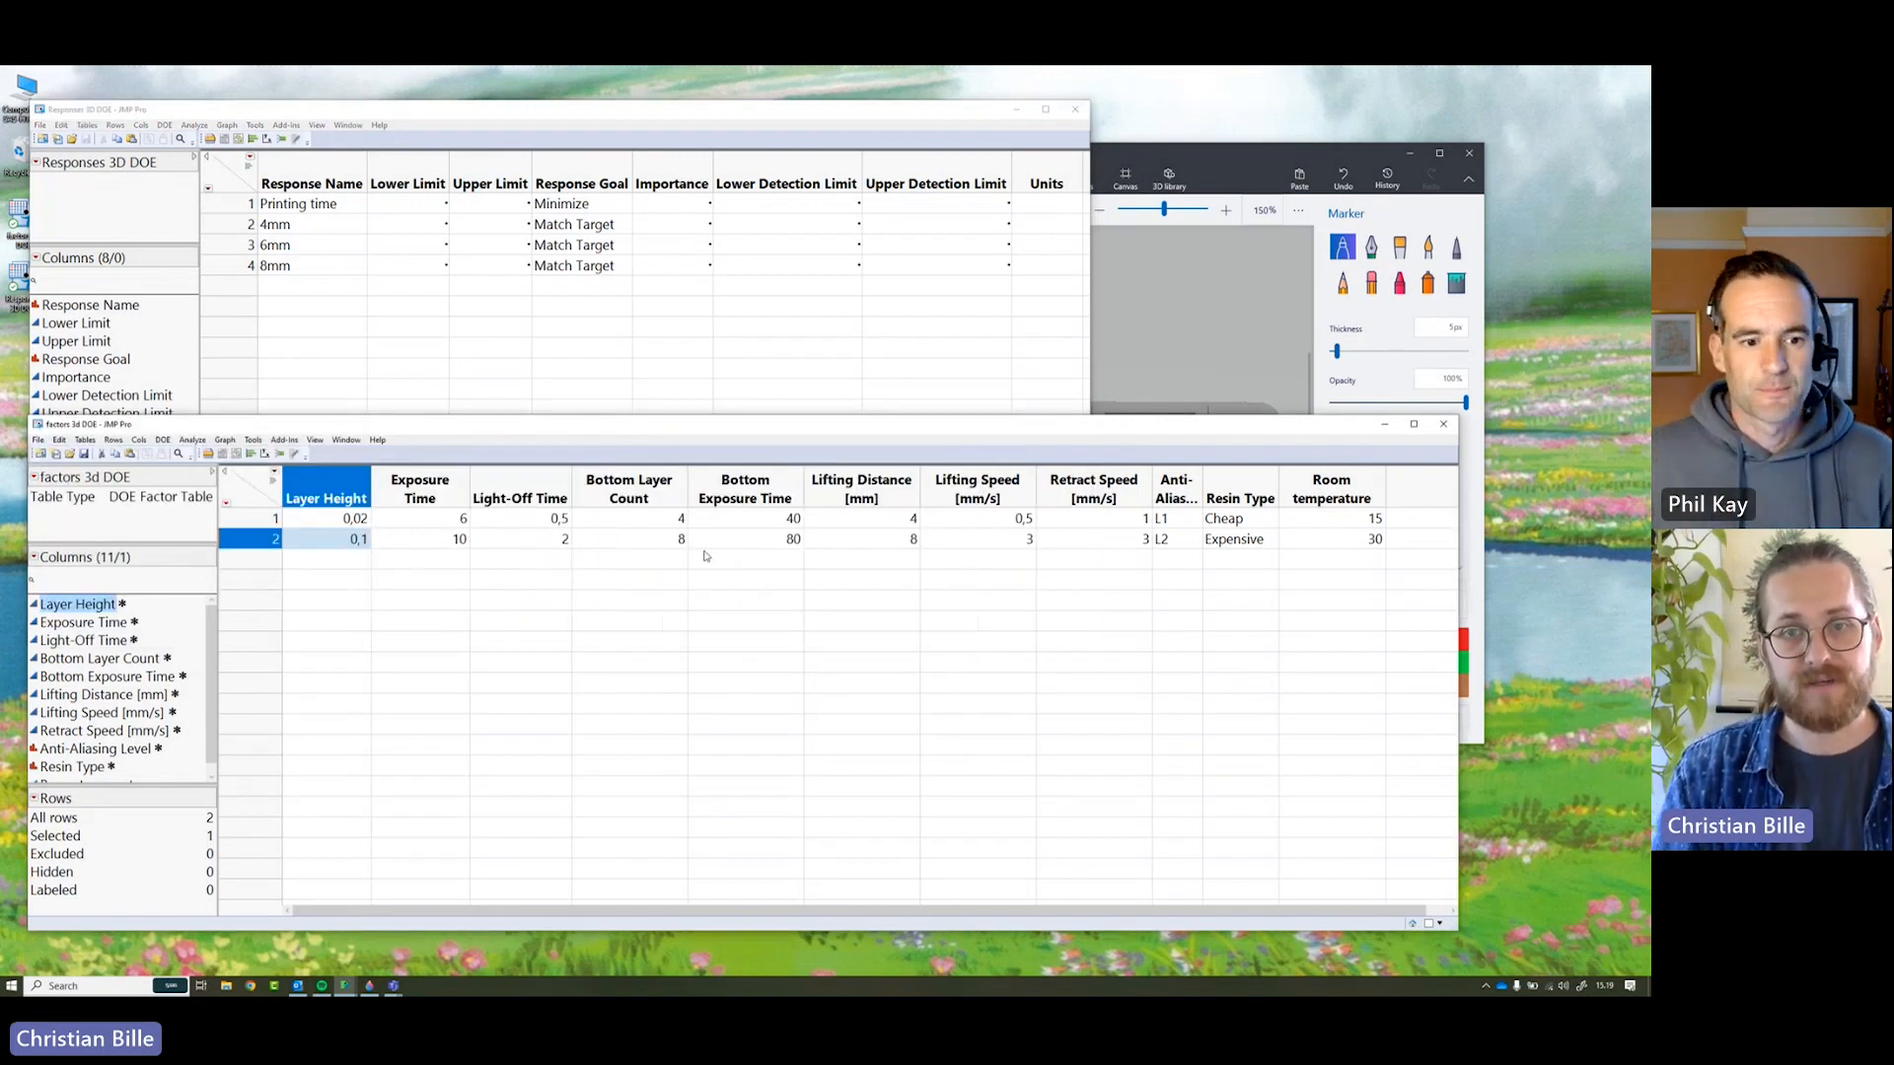
drag(646, 491, 726, 481)
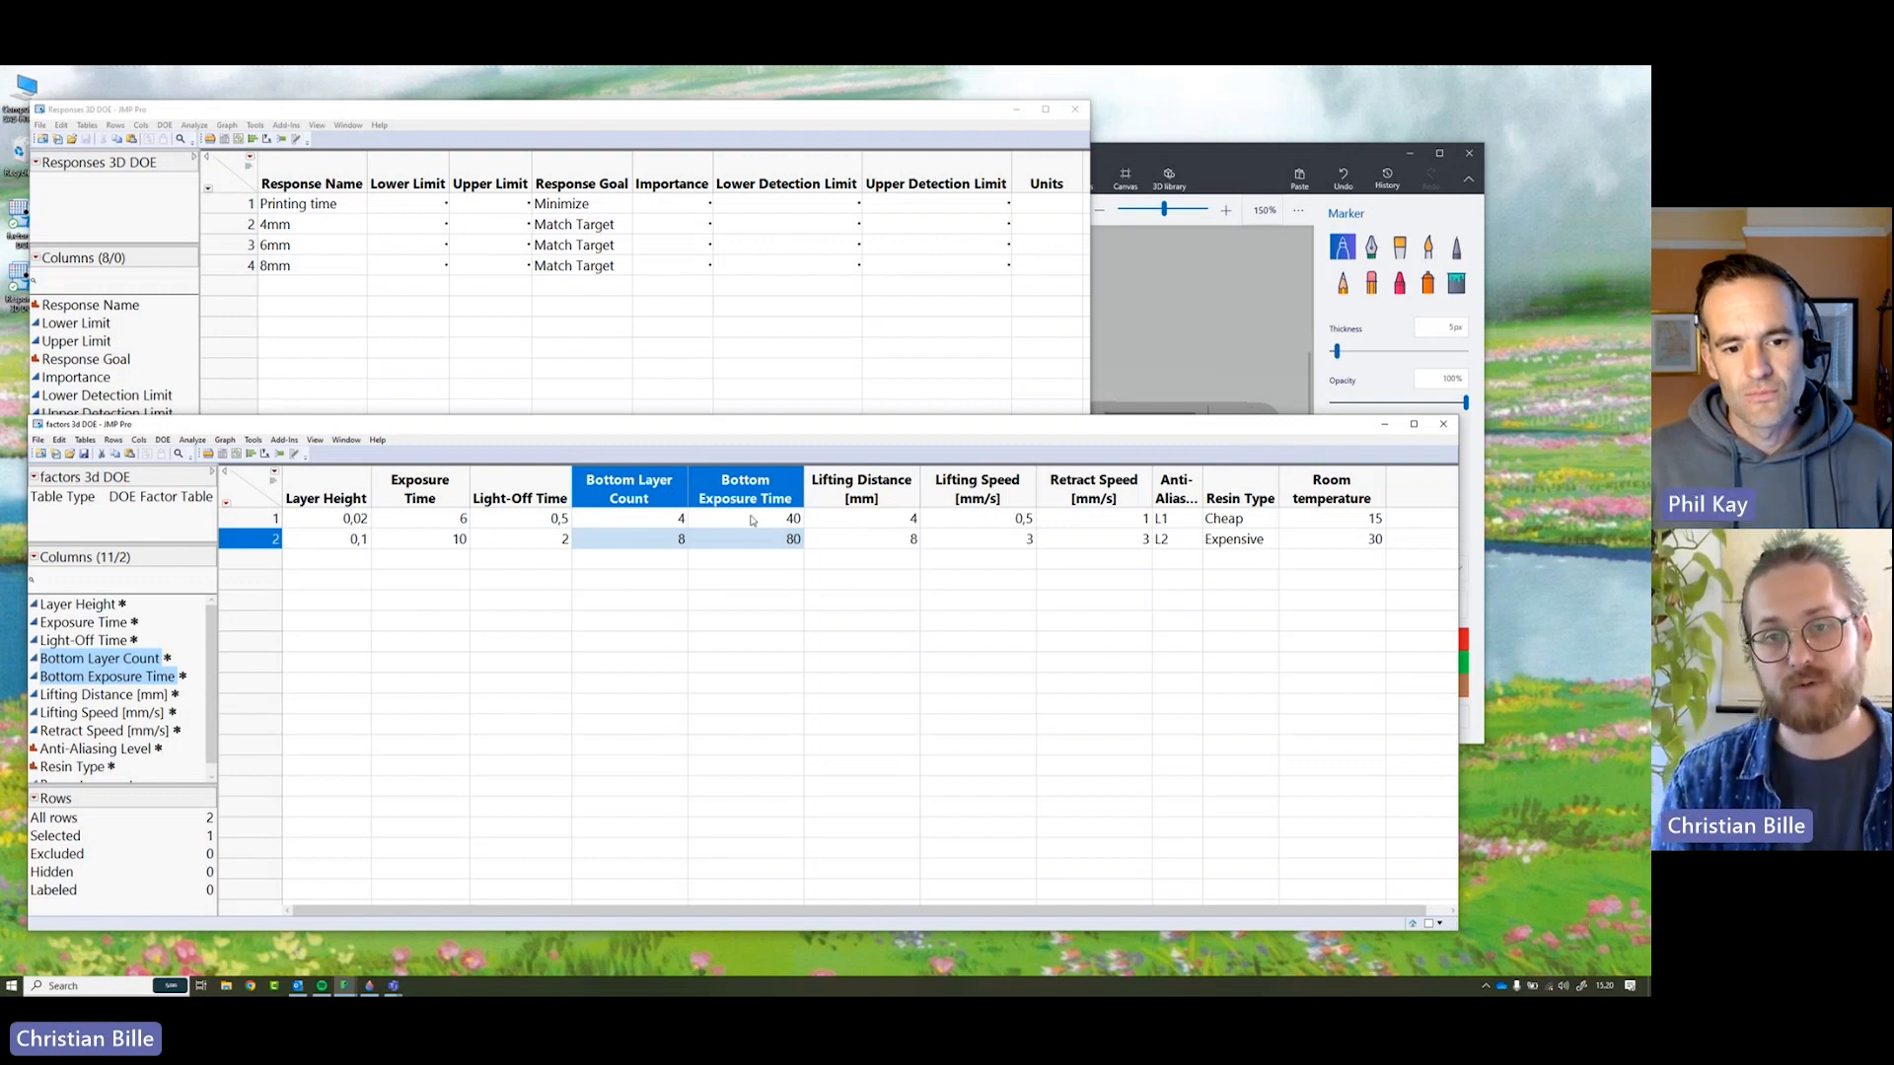
click(781, 538)
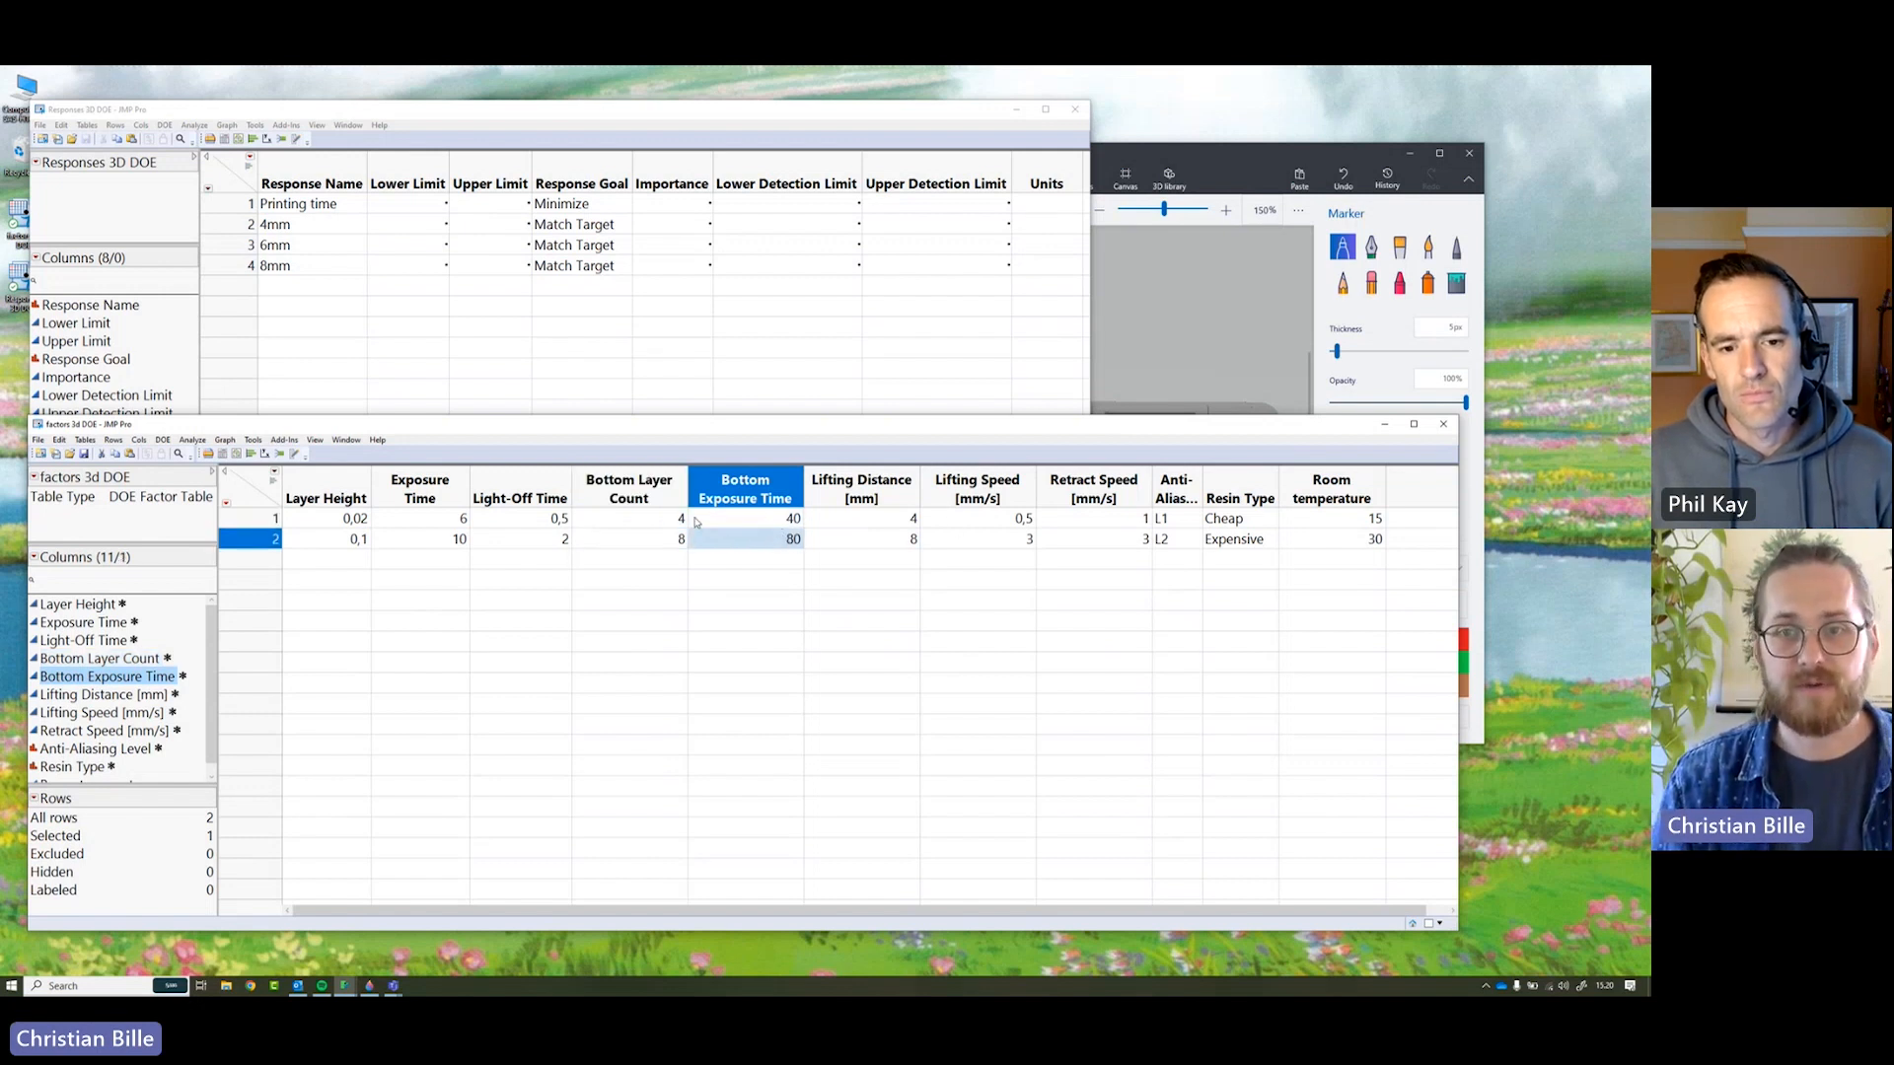
click(459, 520)
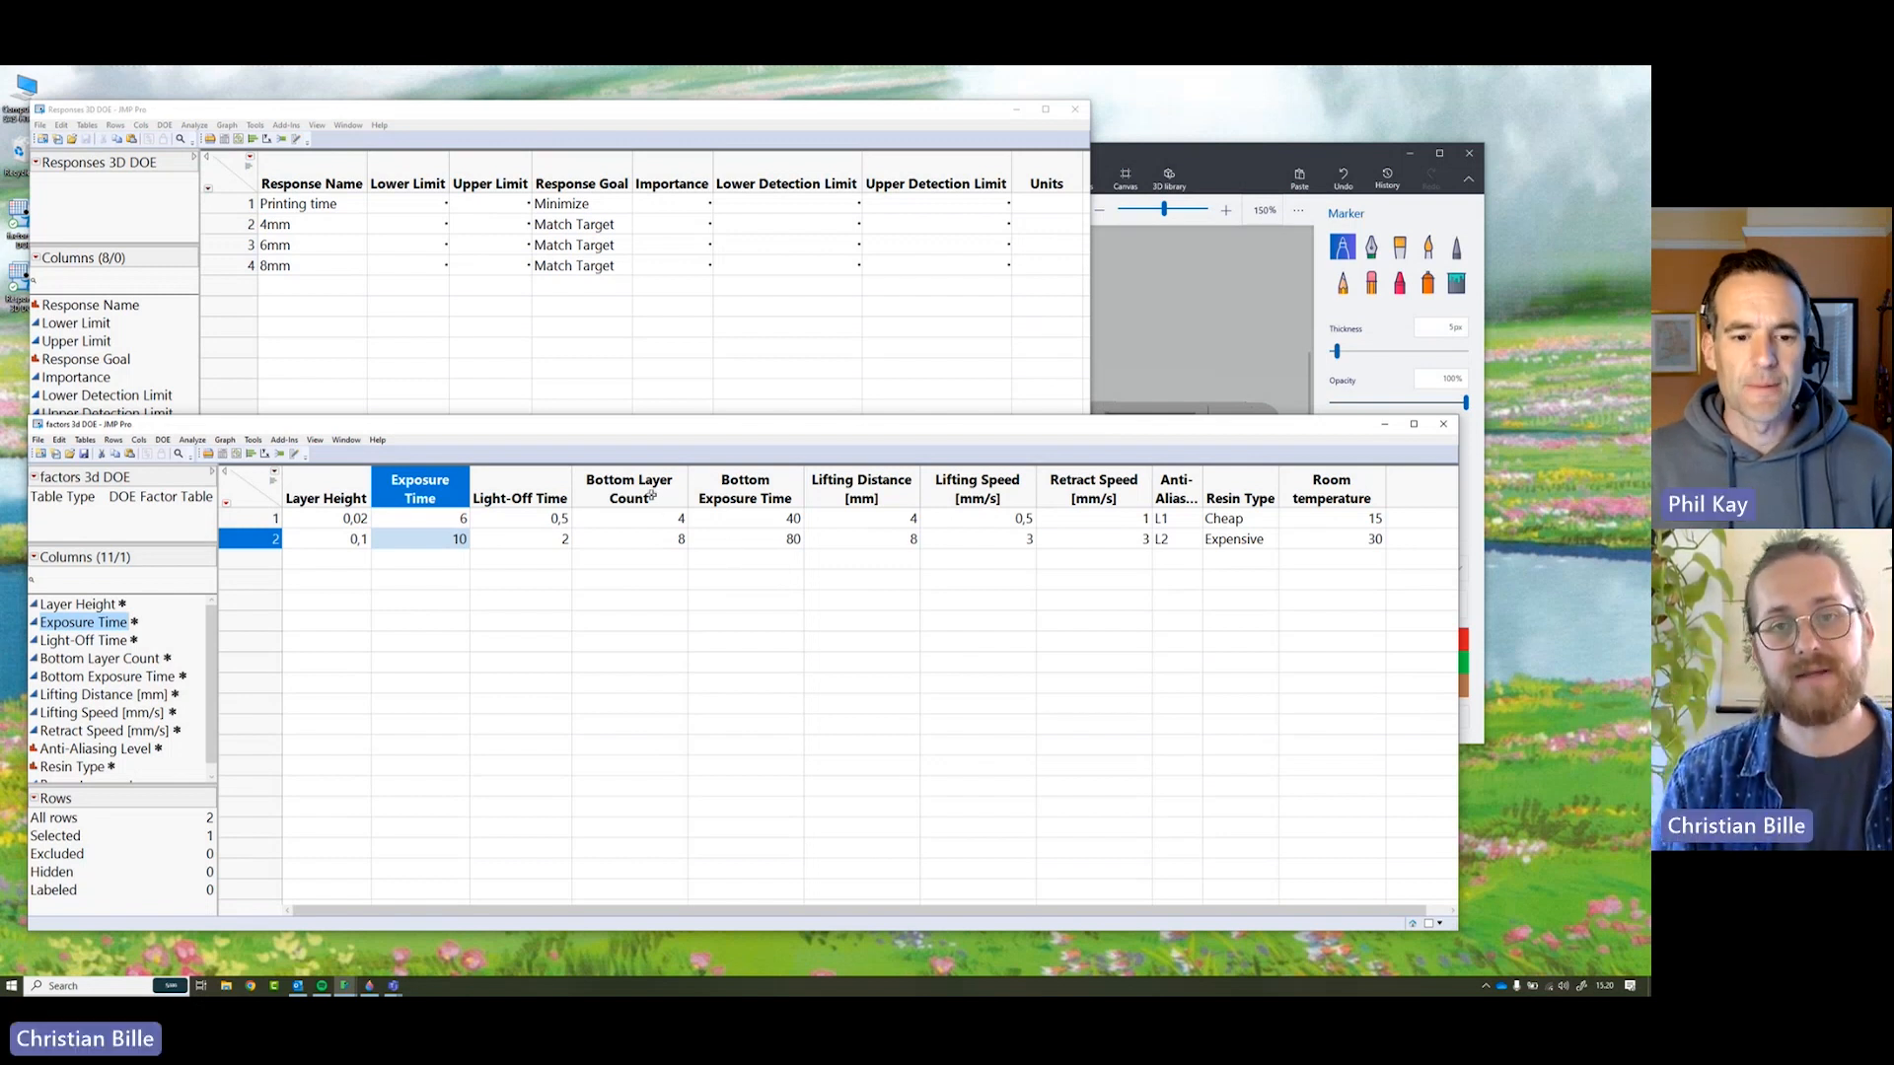
drag(651, 493, 735, 493)
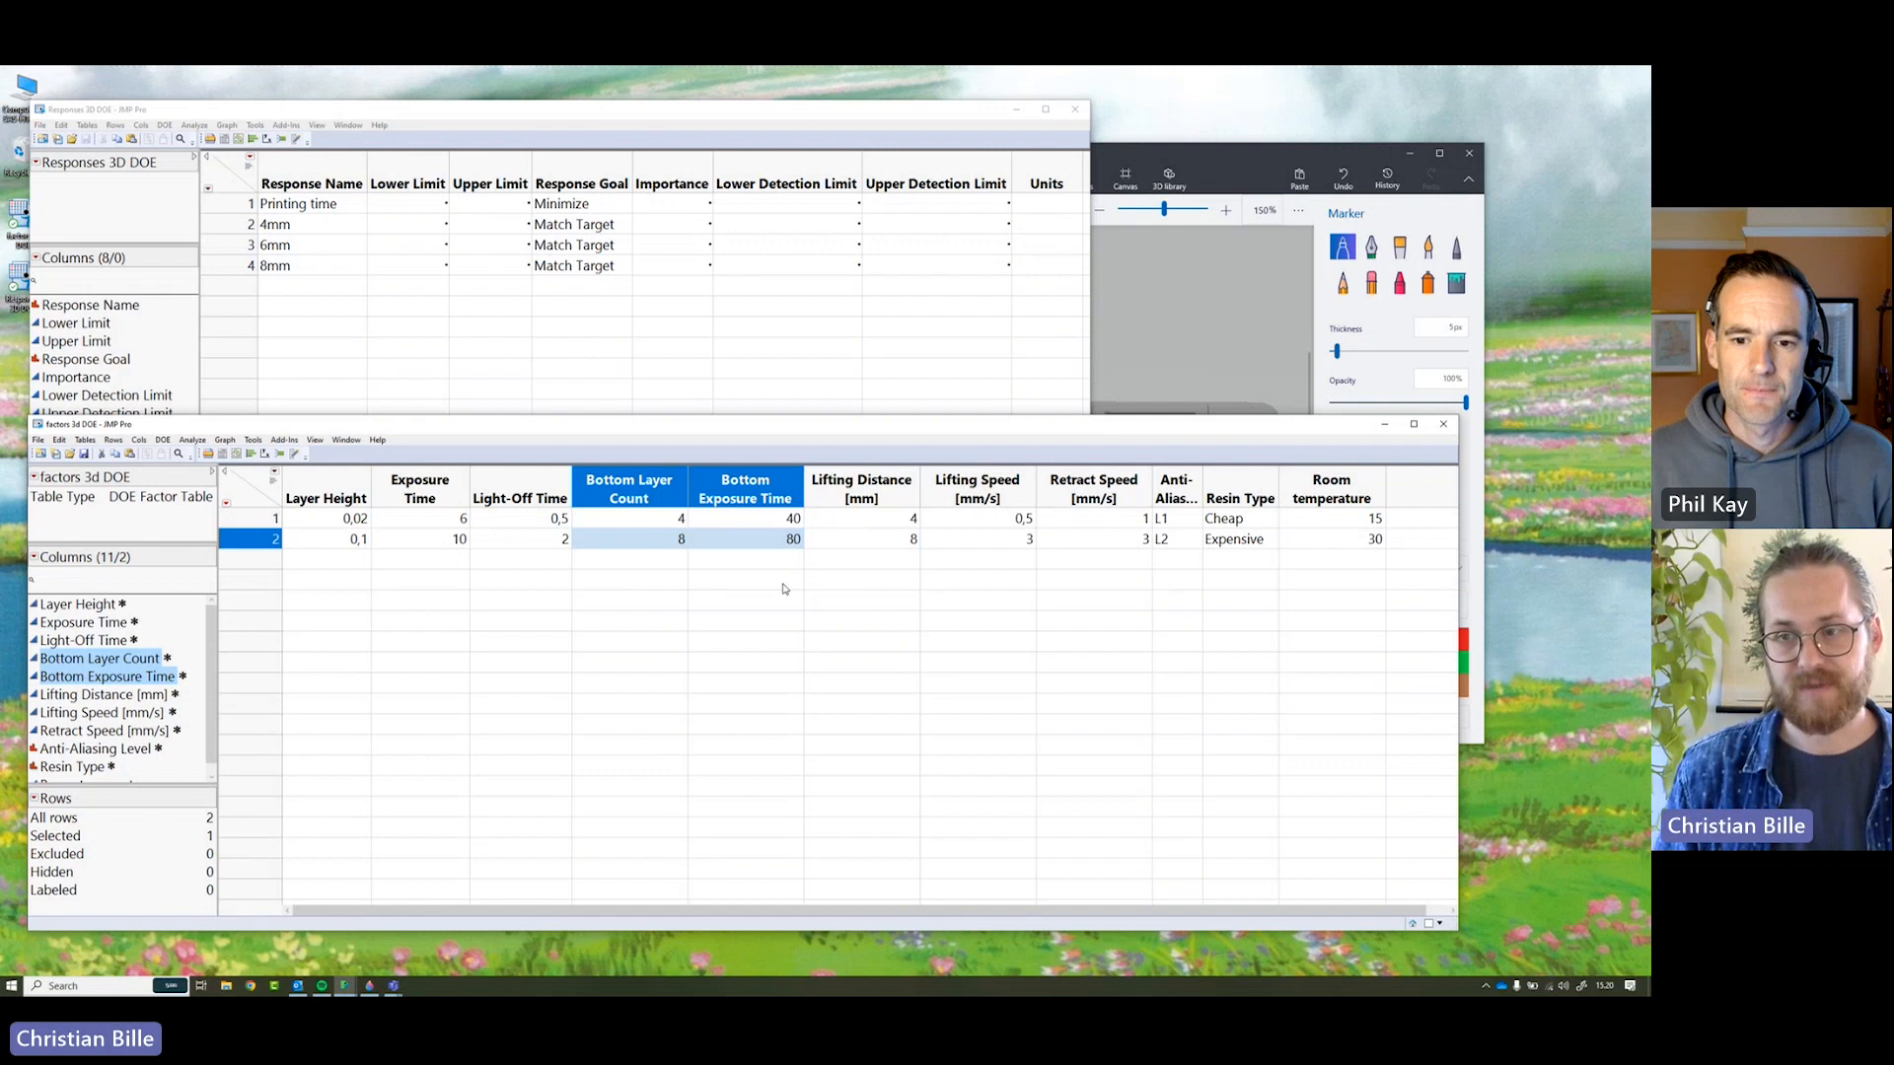
- Switch to Paint 3D, inspect the calibration box model at 300% zoom, and minimize its window
mouse_move(1169, 160)
mouse_down()
mouse_move(1133, 159)
mouse_move(1079, 66)
mouse_up()
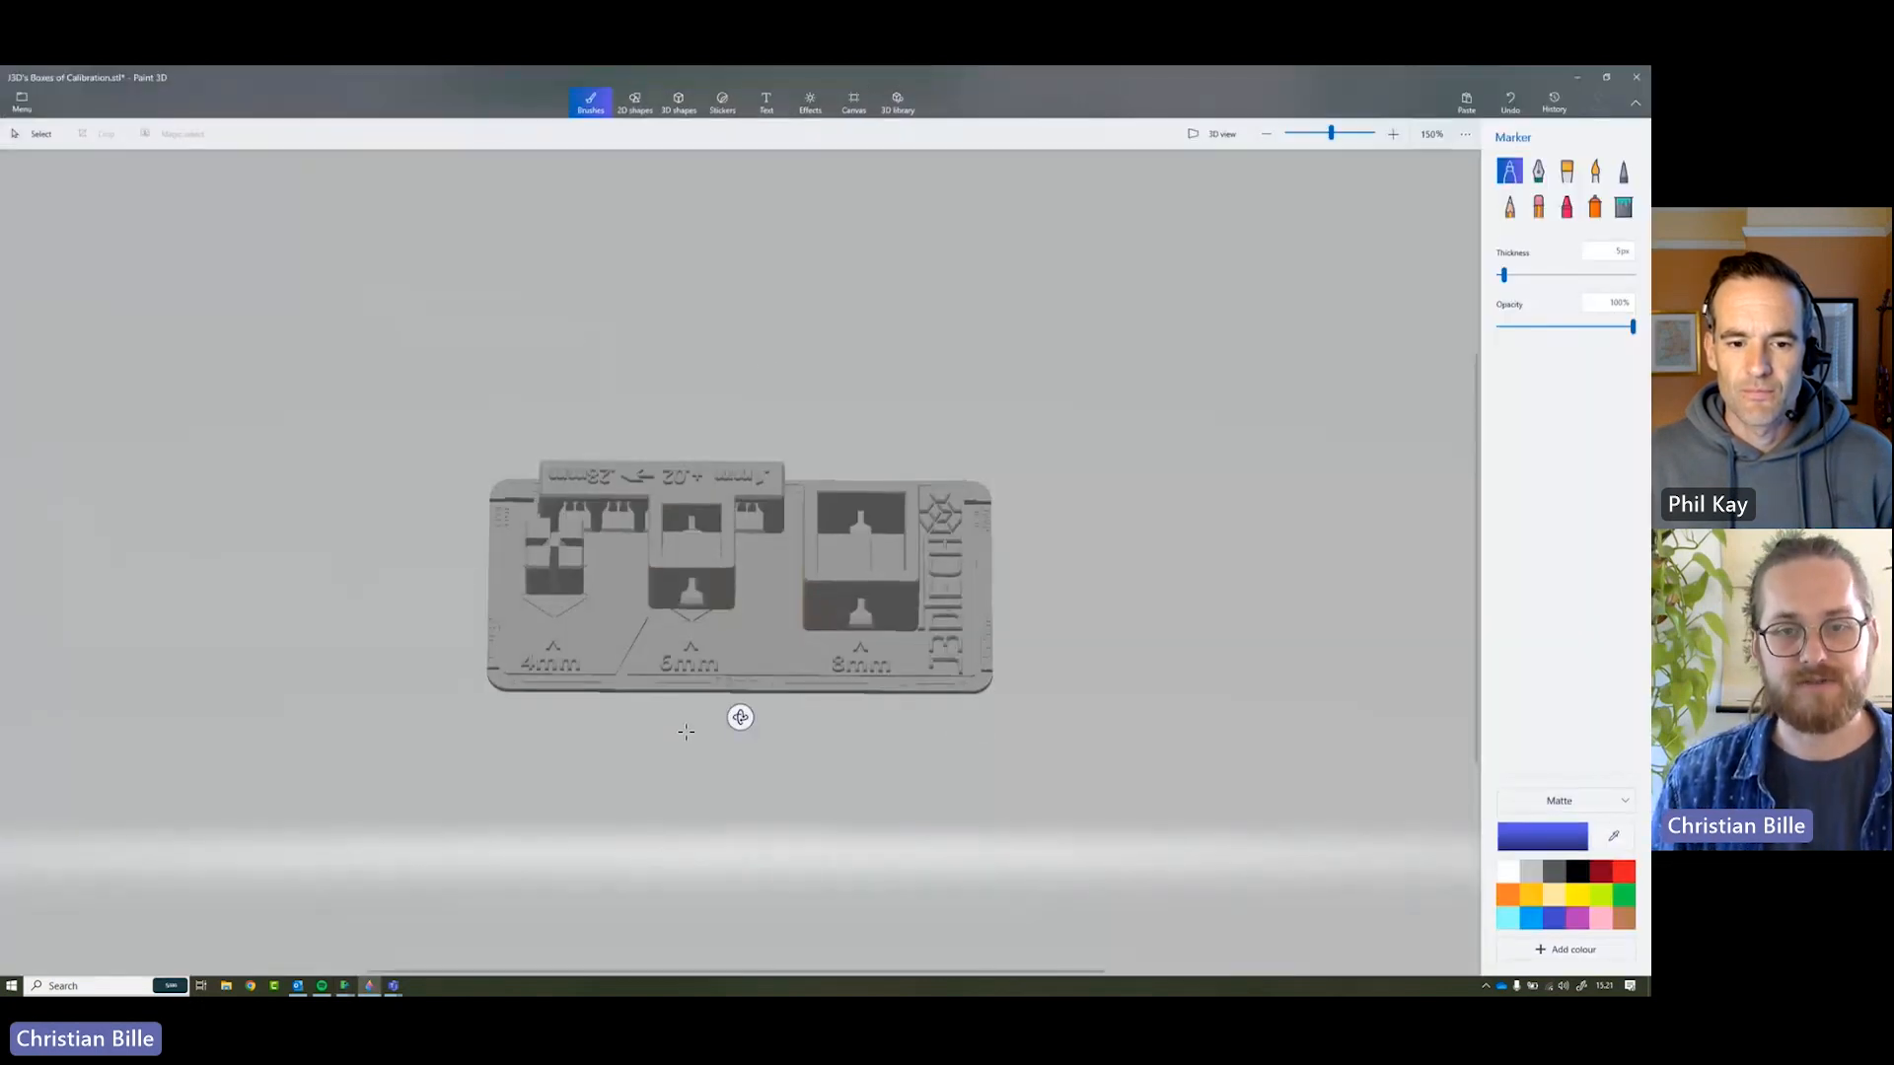
scroll(704, 723, up, 5)
scroll(700, 700, down, 2)
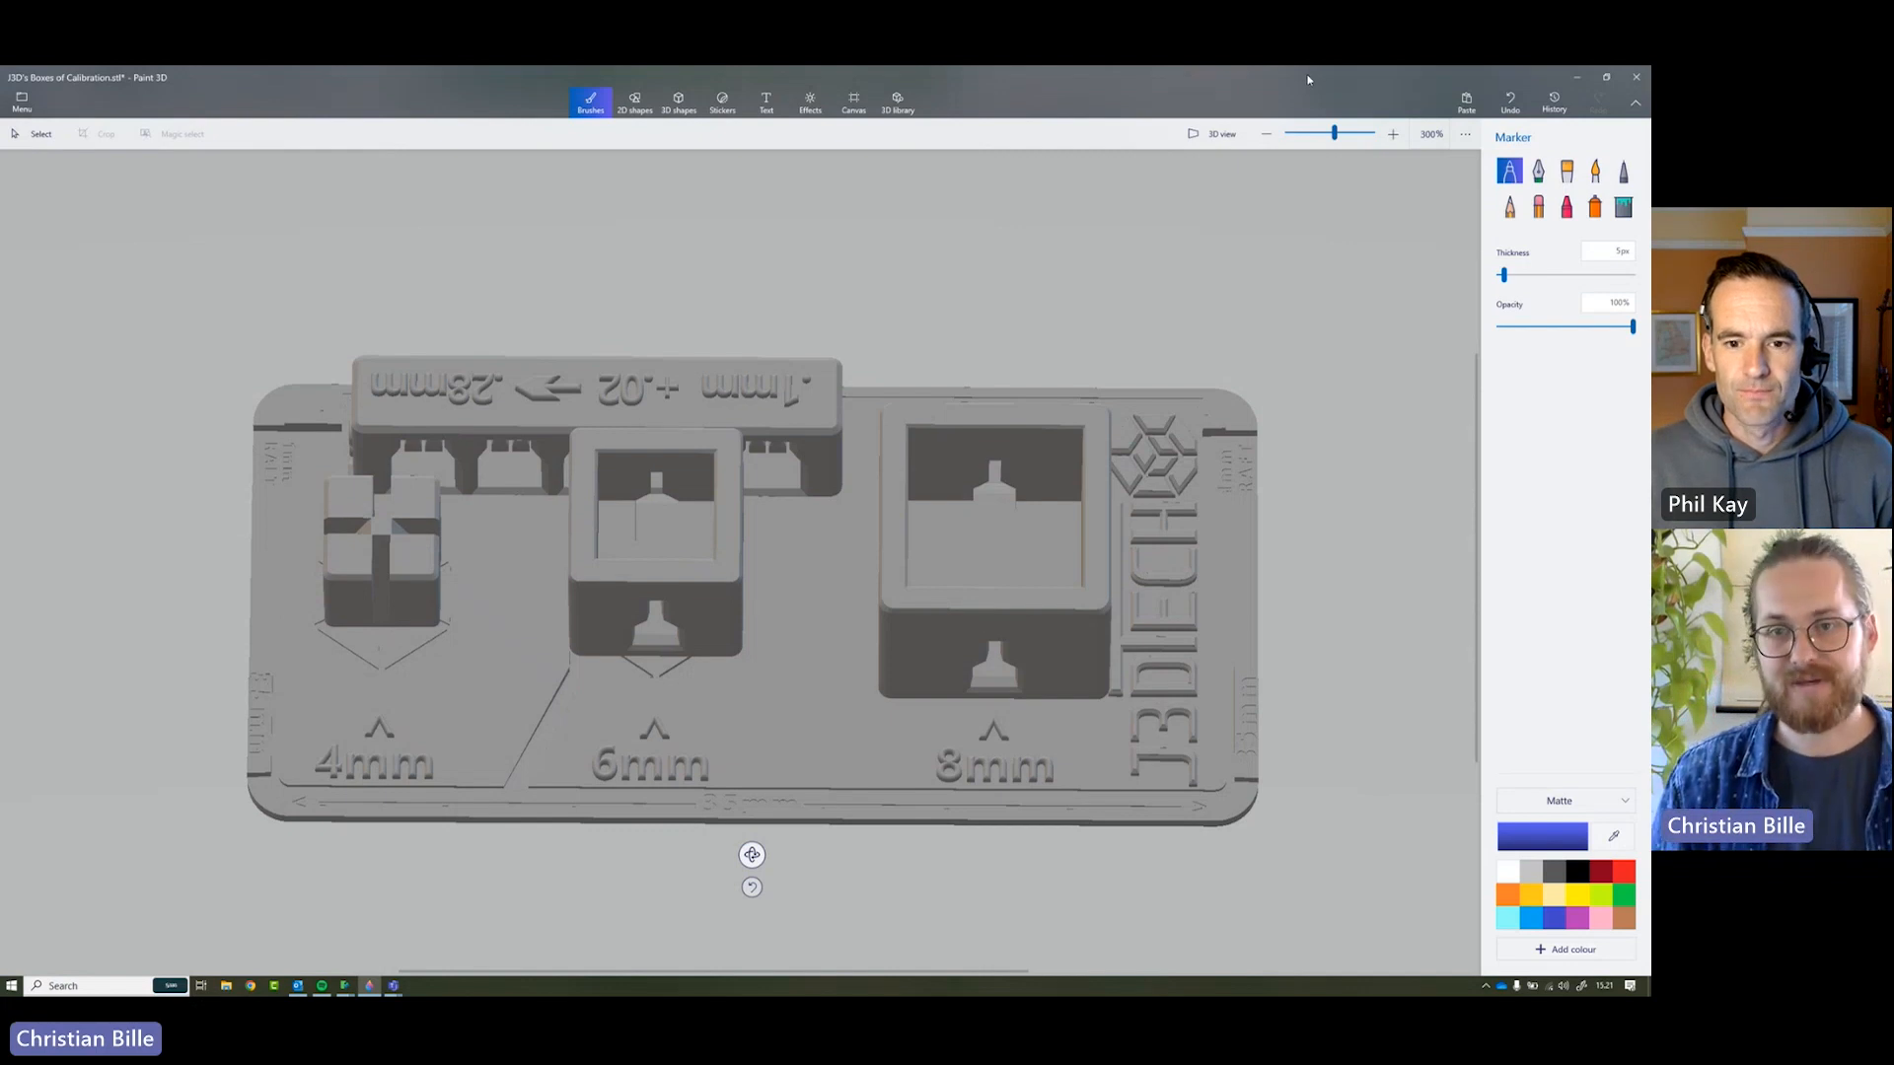
drag(1308, 79, 1272, 126)
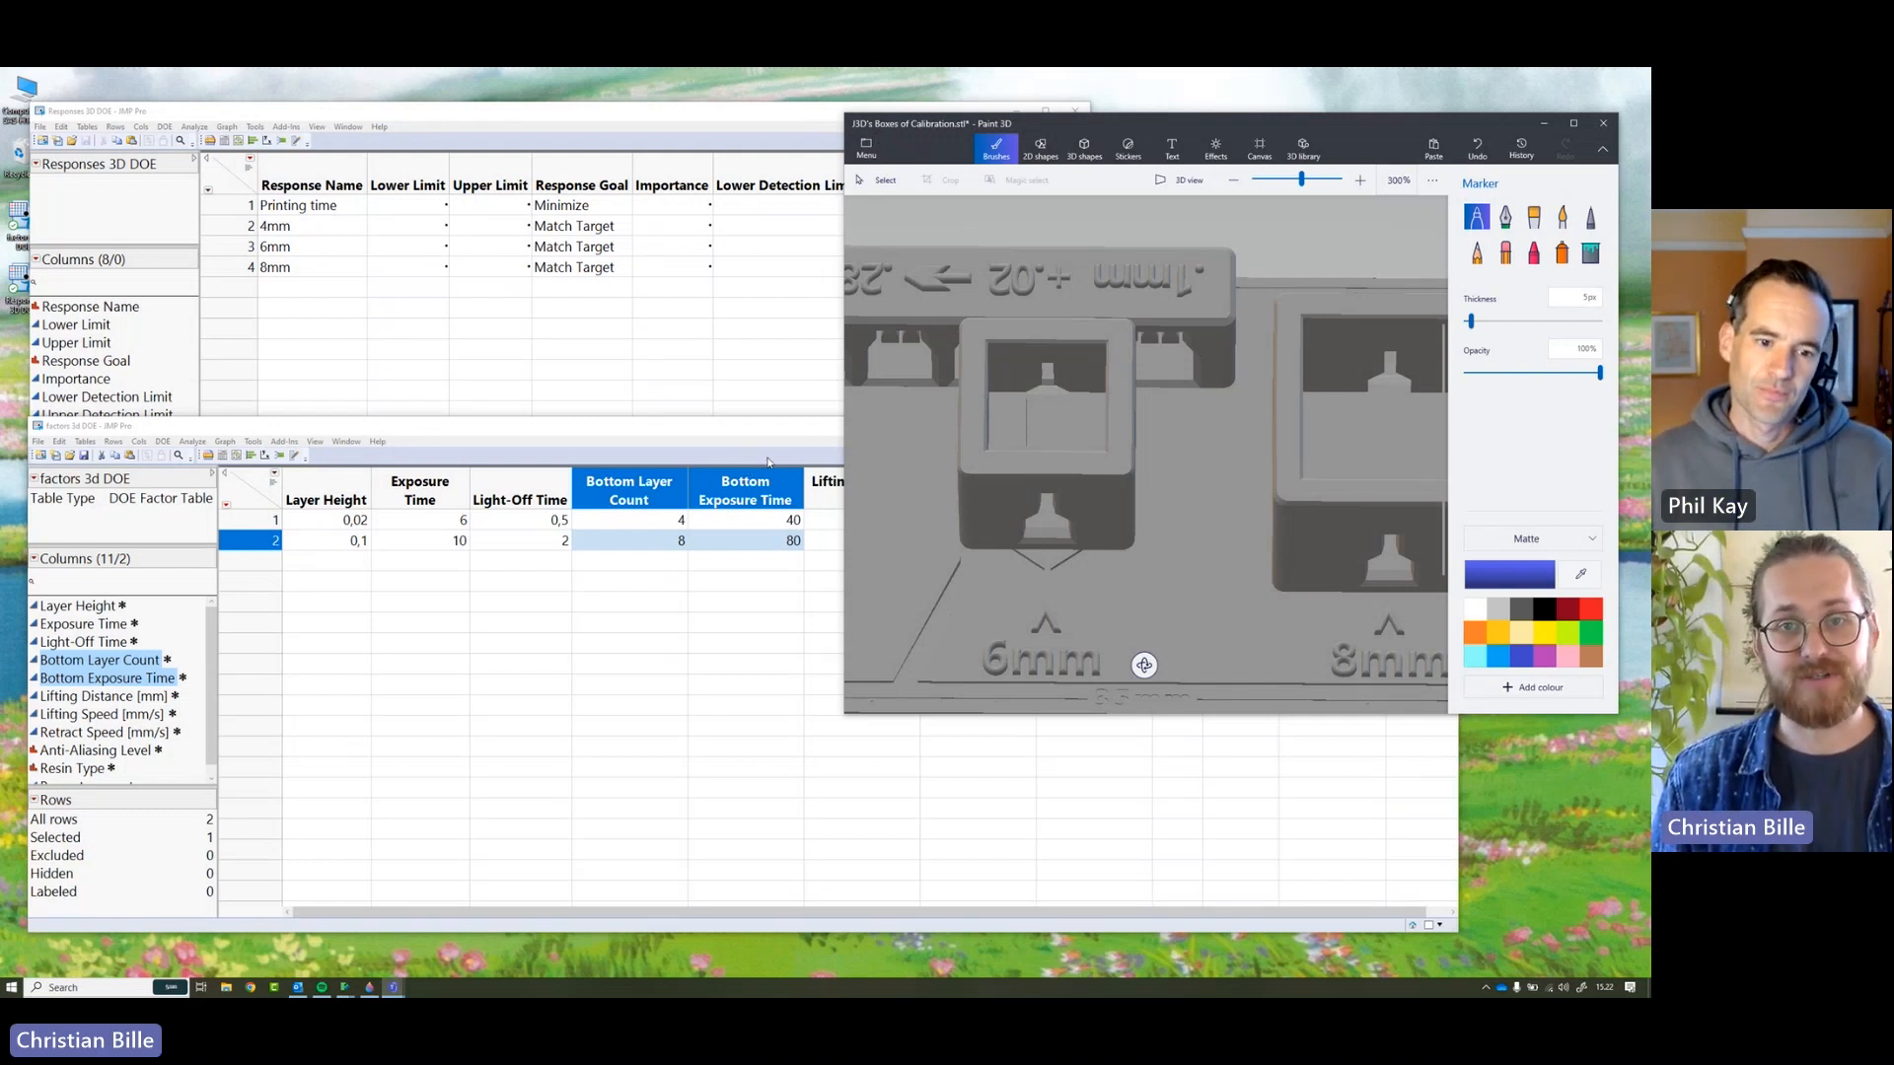
click(1544, 124)
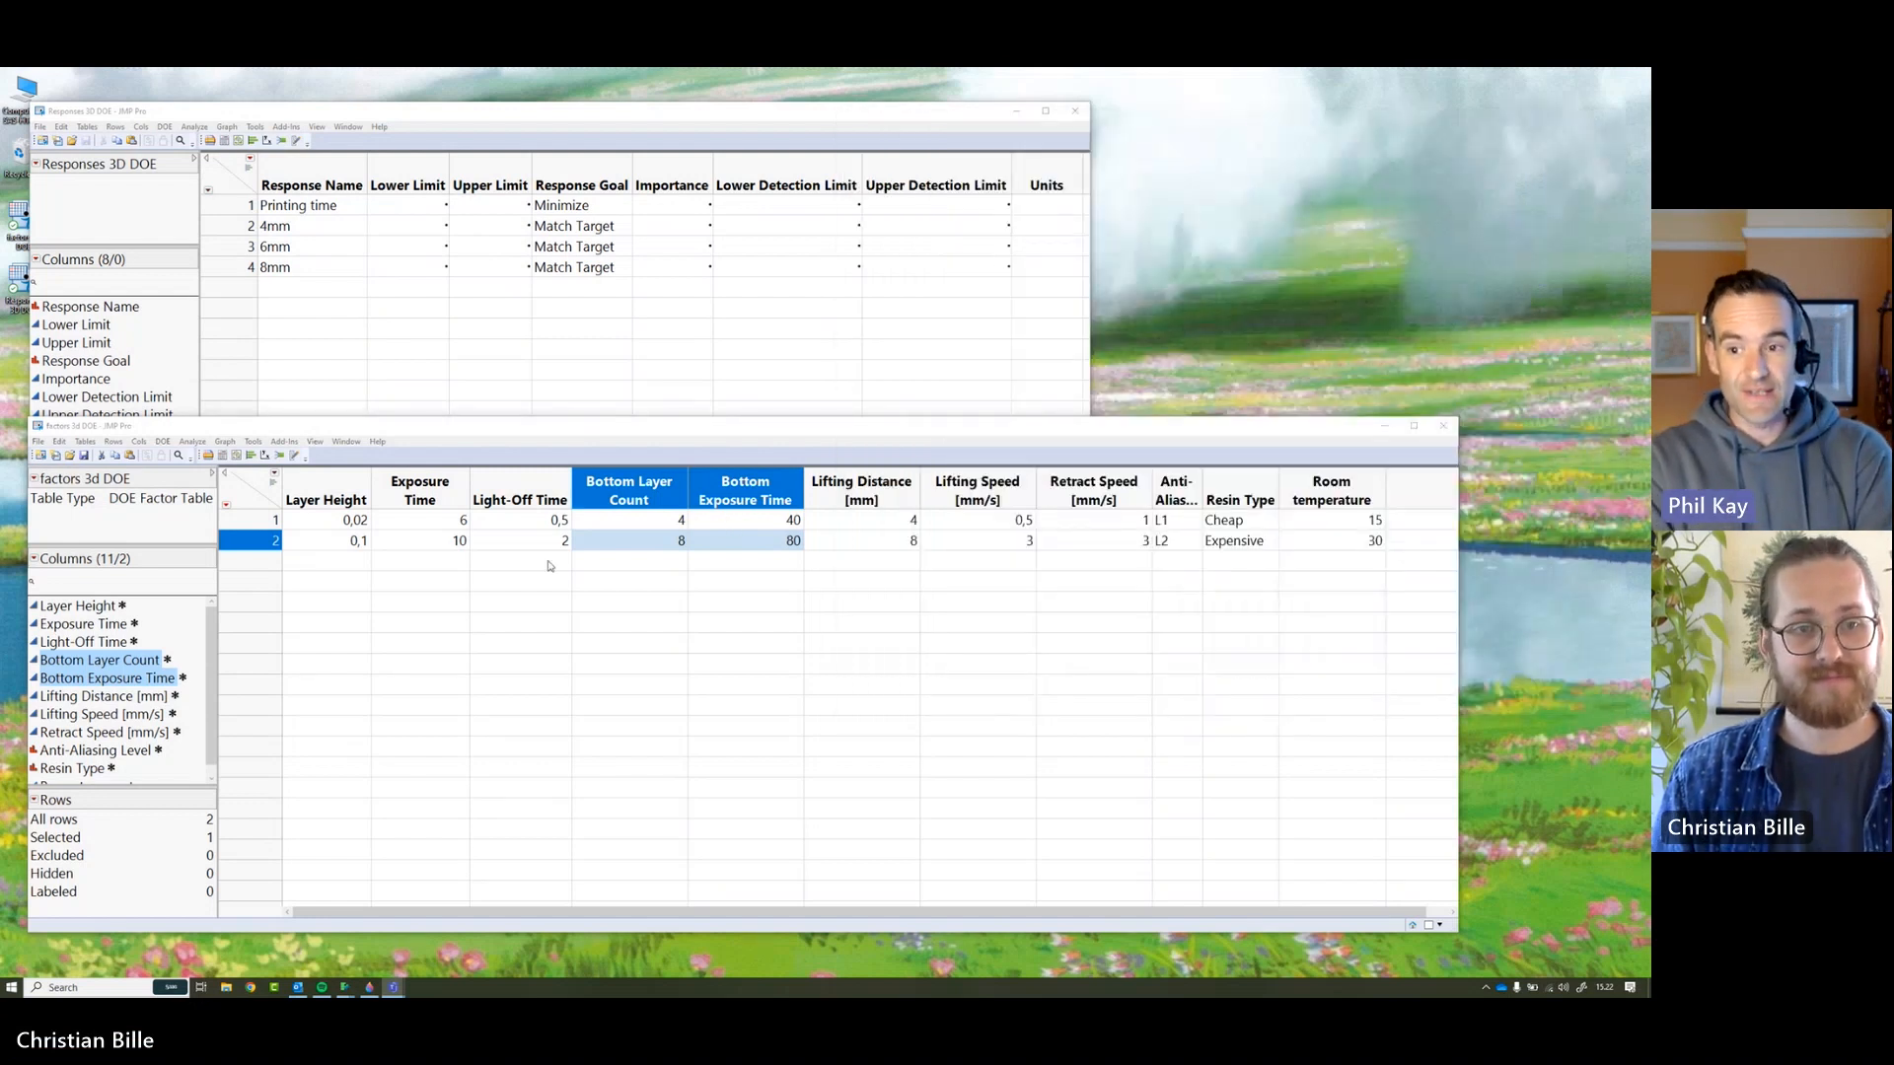
- Delete the Bottom Layer Count and Bottom Exposure Time columns from the factors table and clear the selection
drag(104, 661, 110, 681)
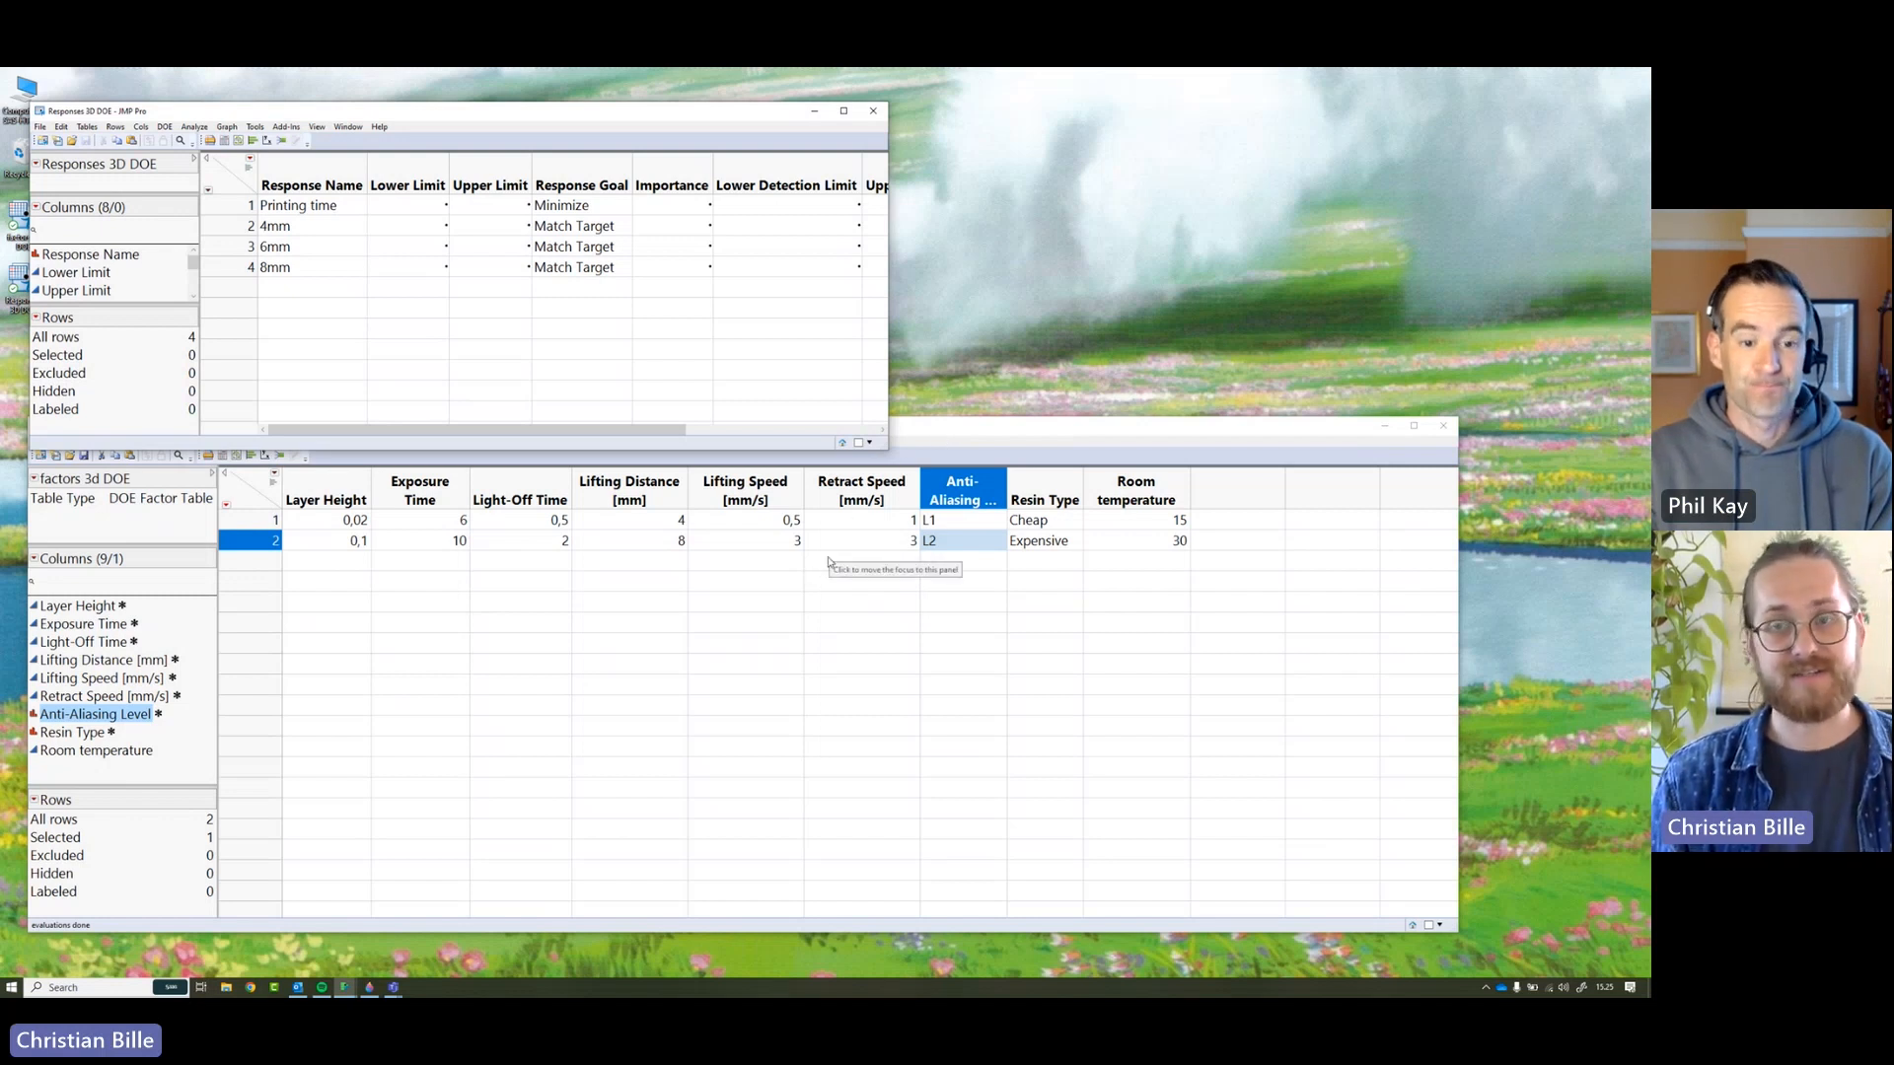
click(819, 604)
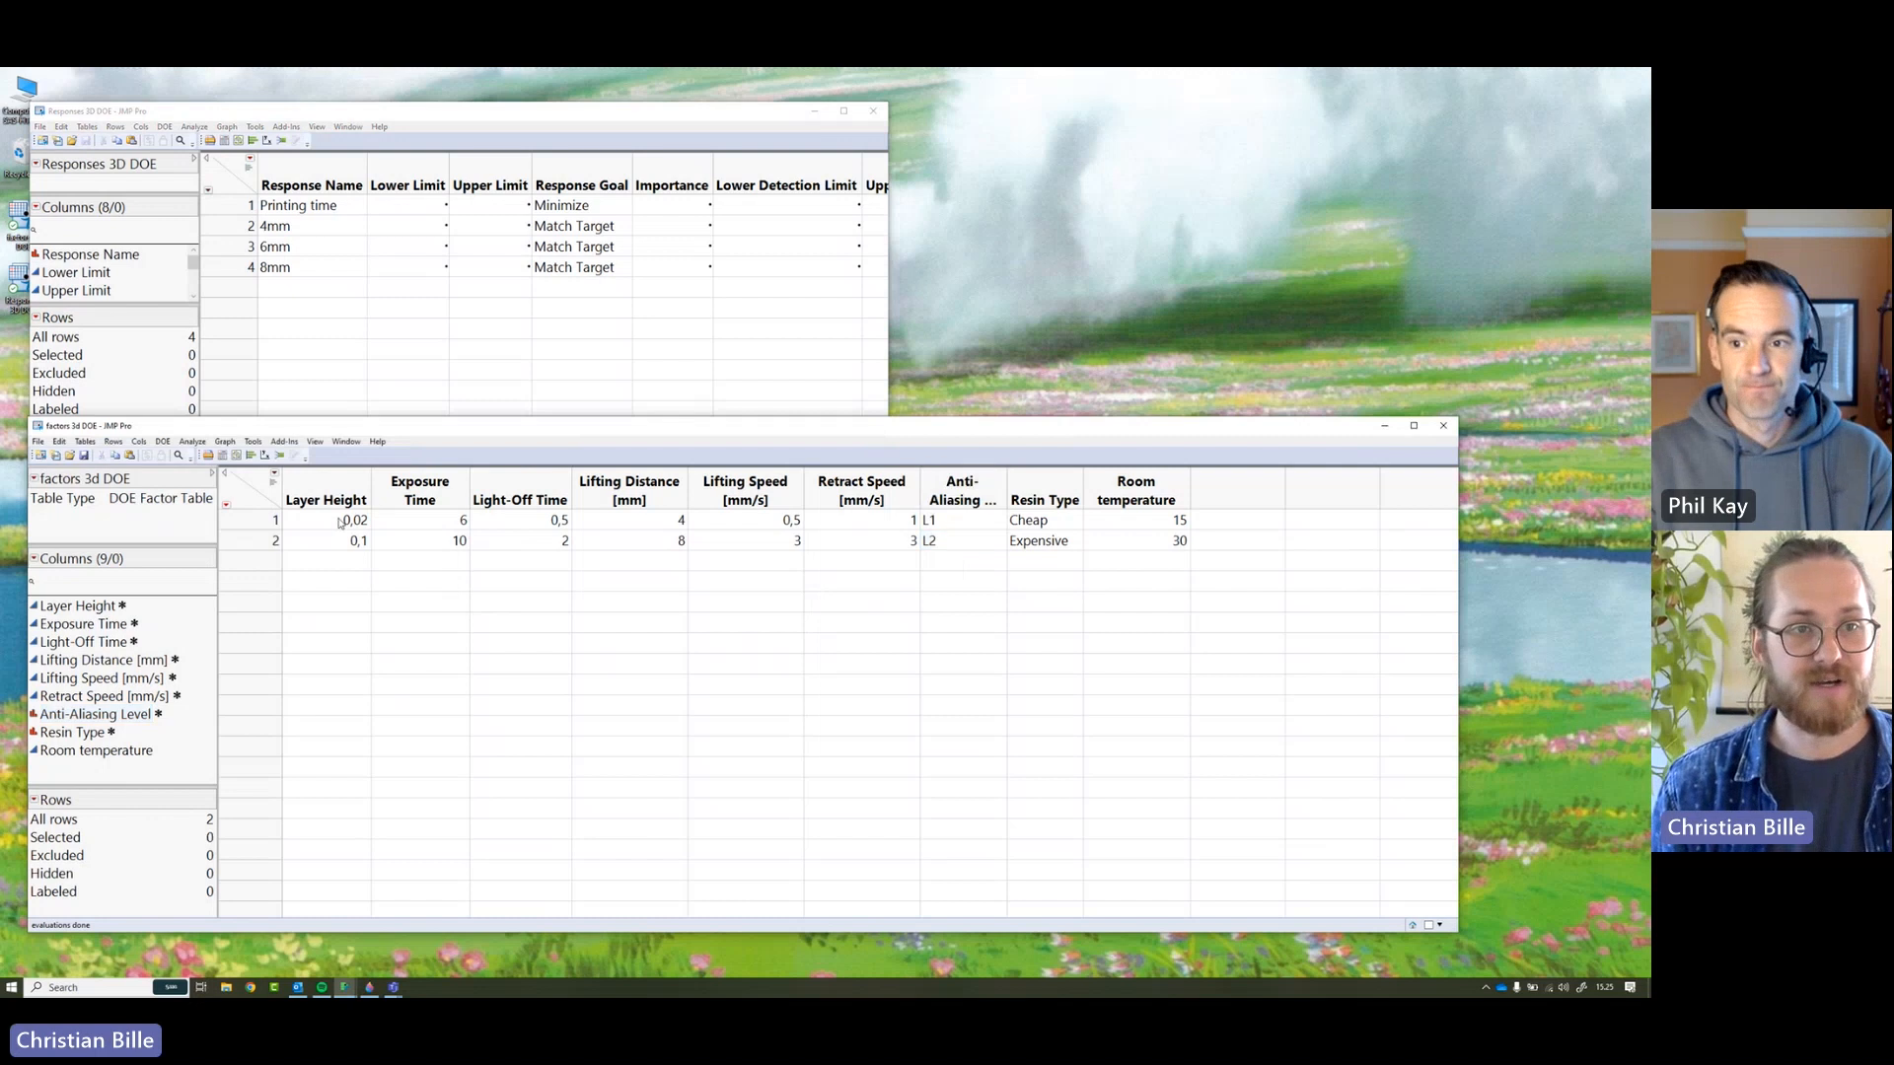
- Start a new Definitive Screening Design
click(164, 443)
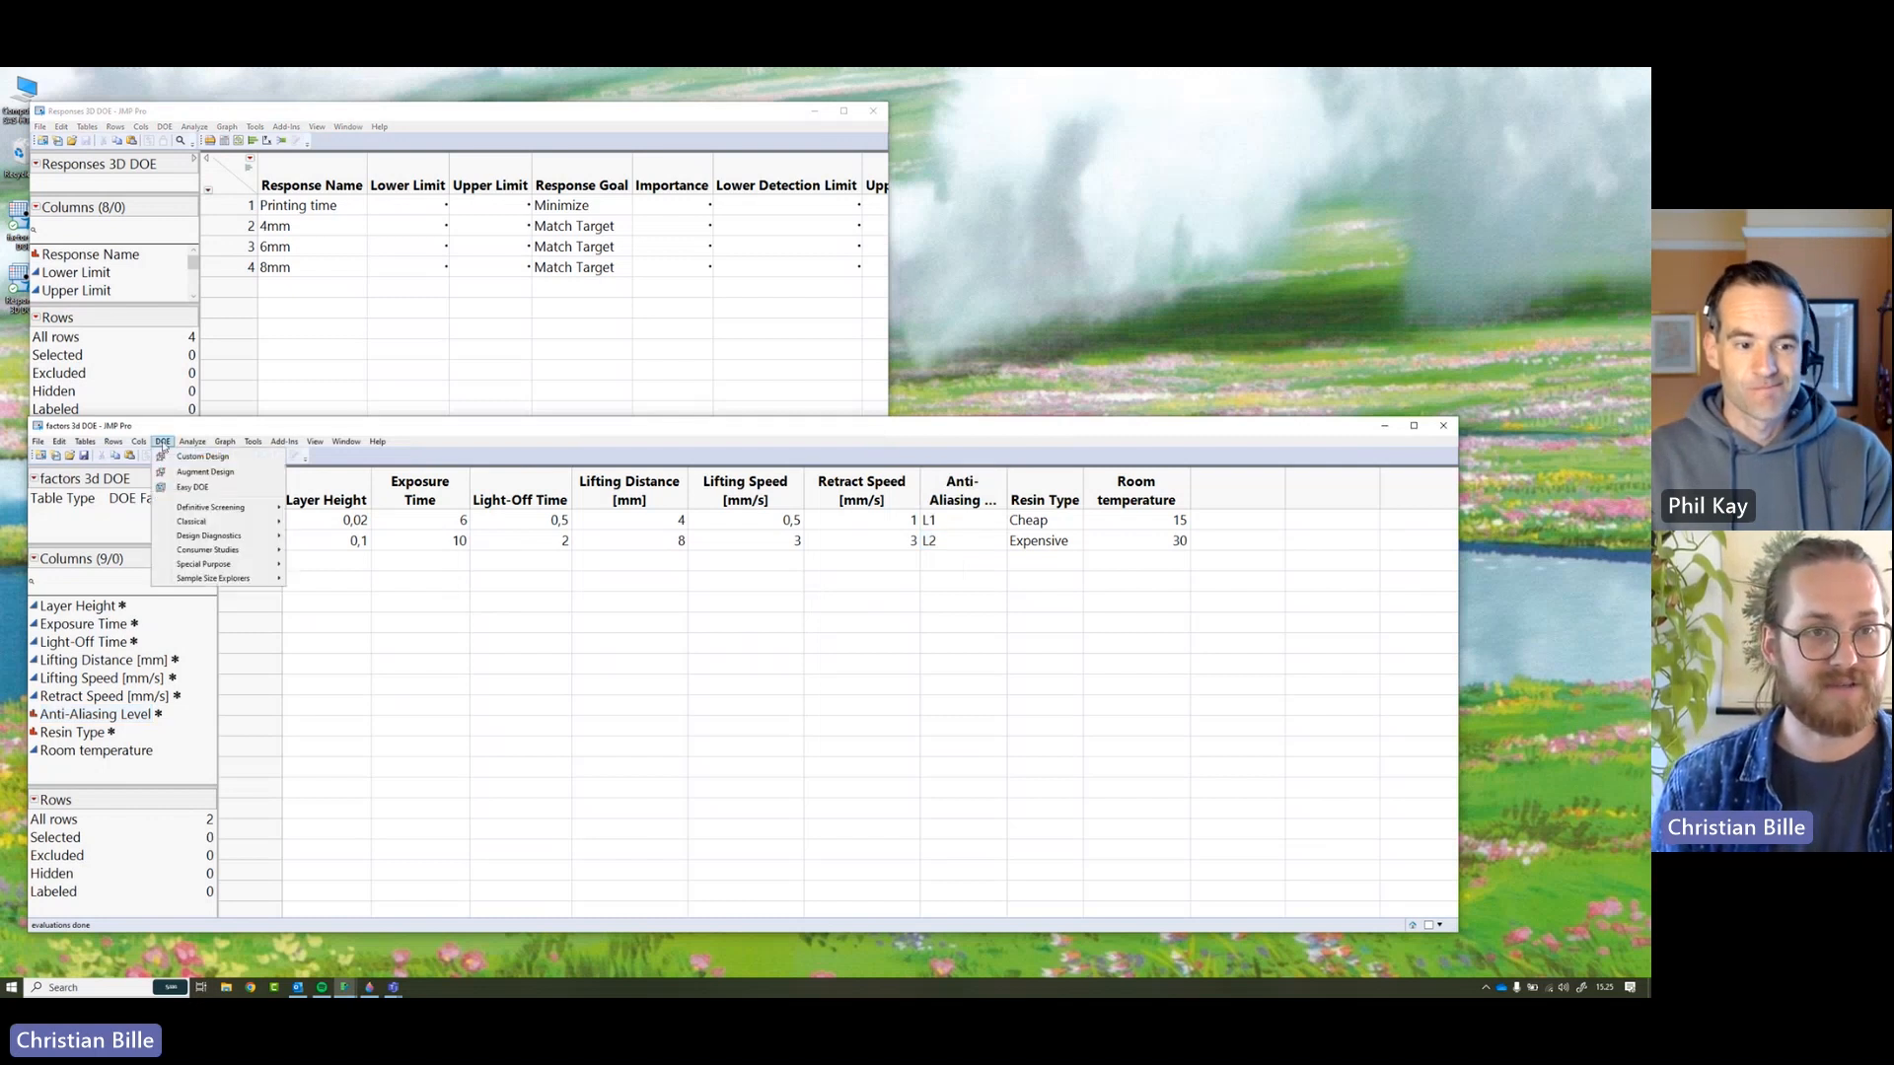
mouse_move(222, 509)
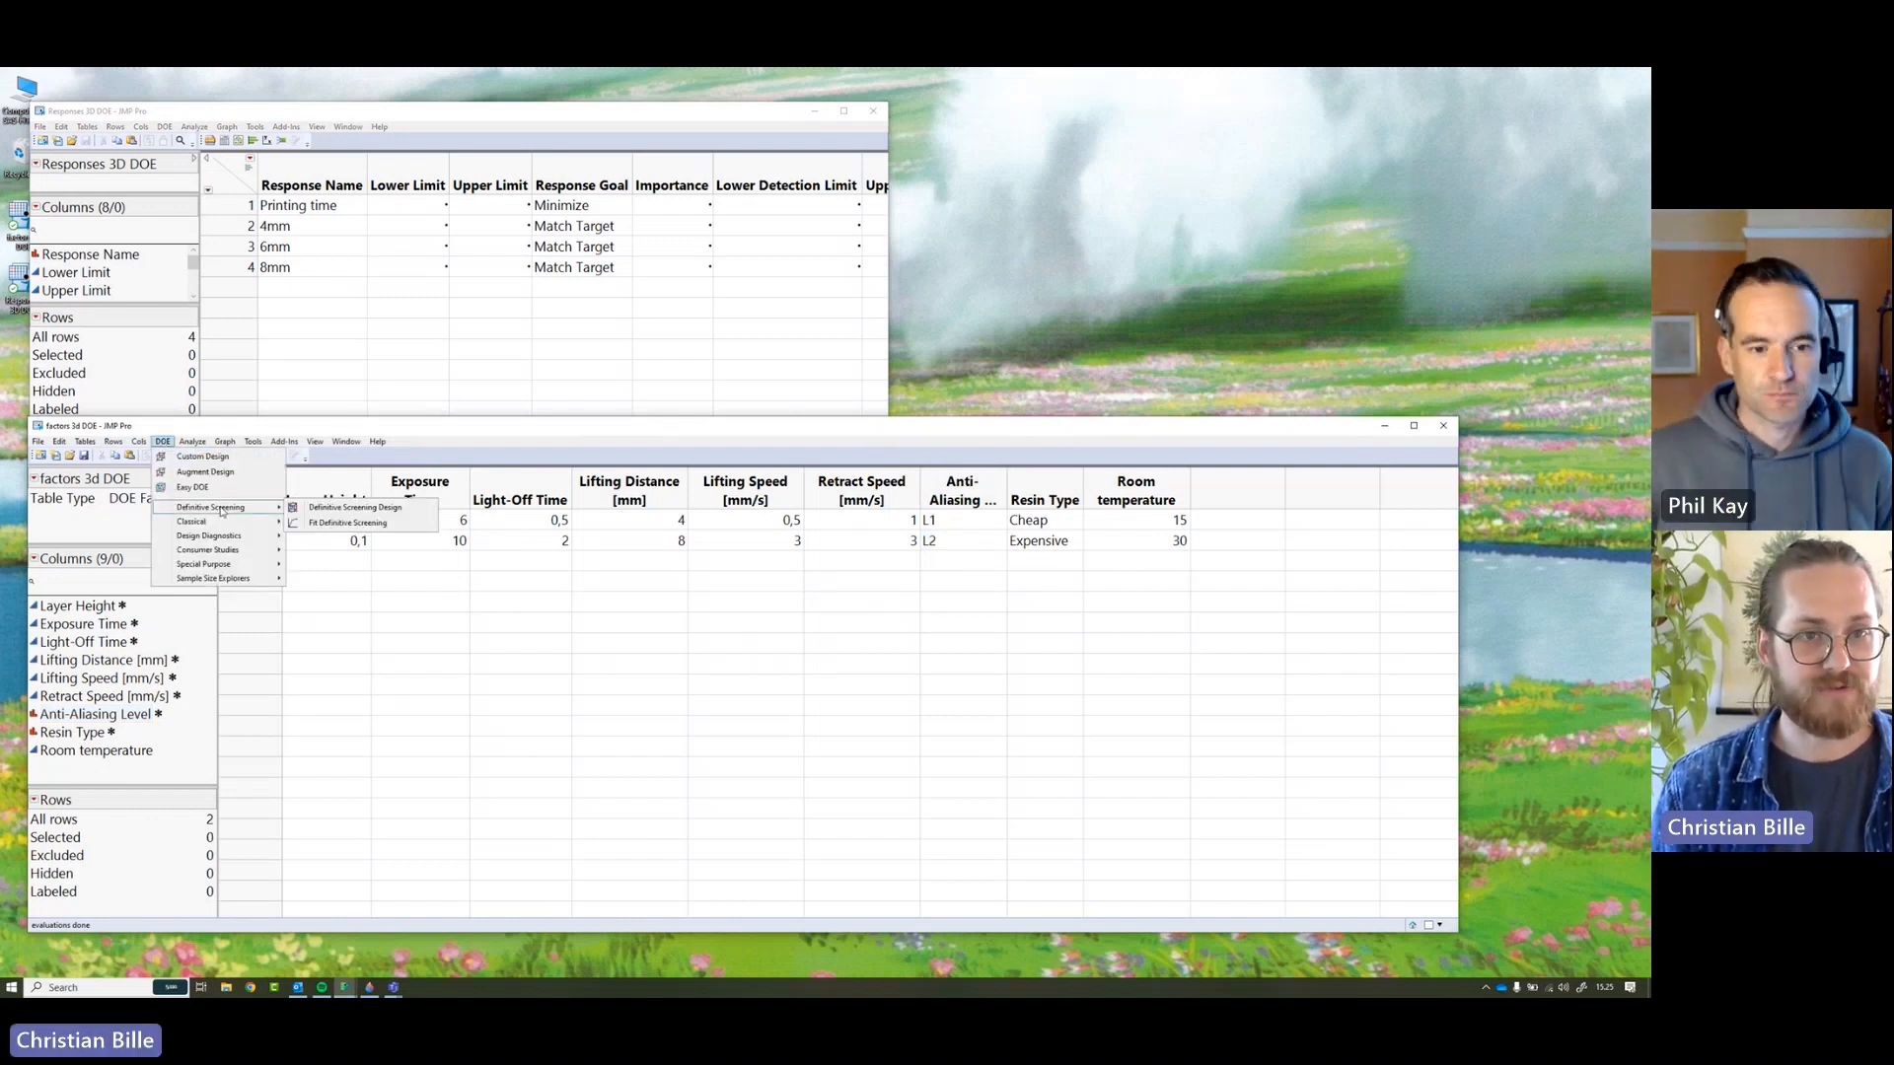
click(347, 509)
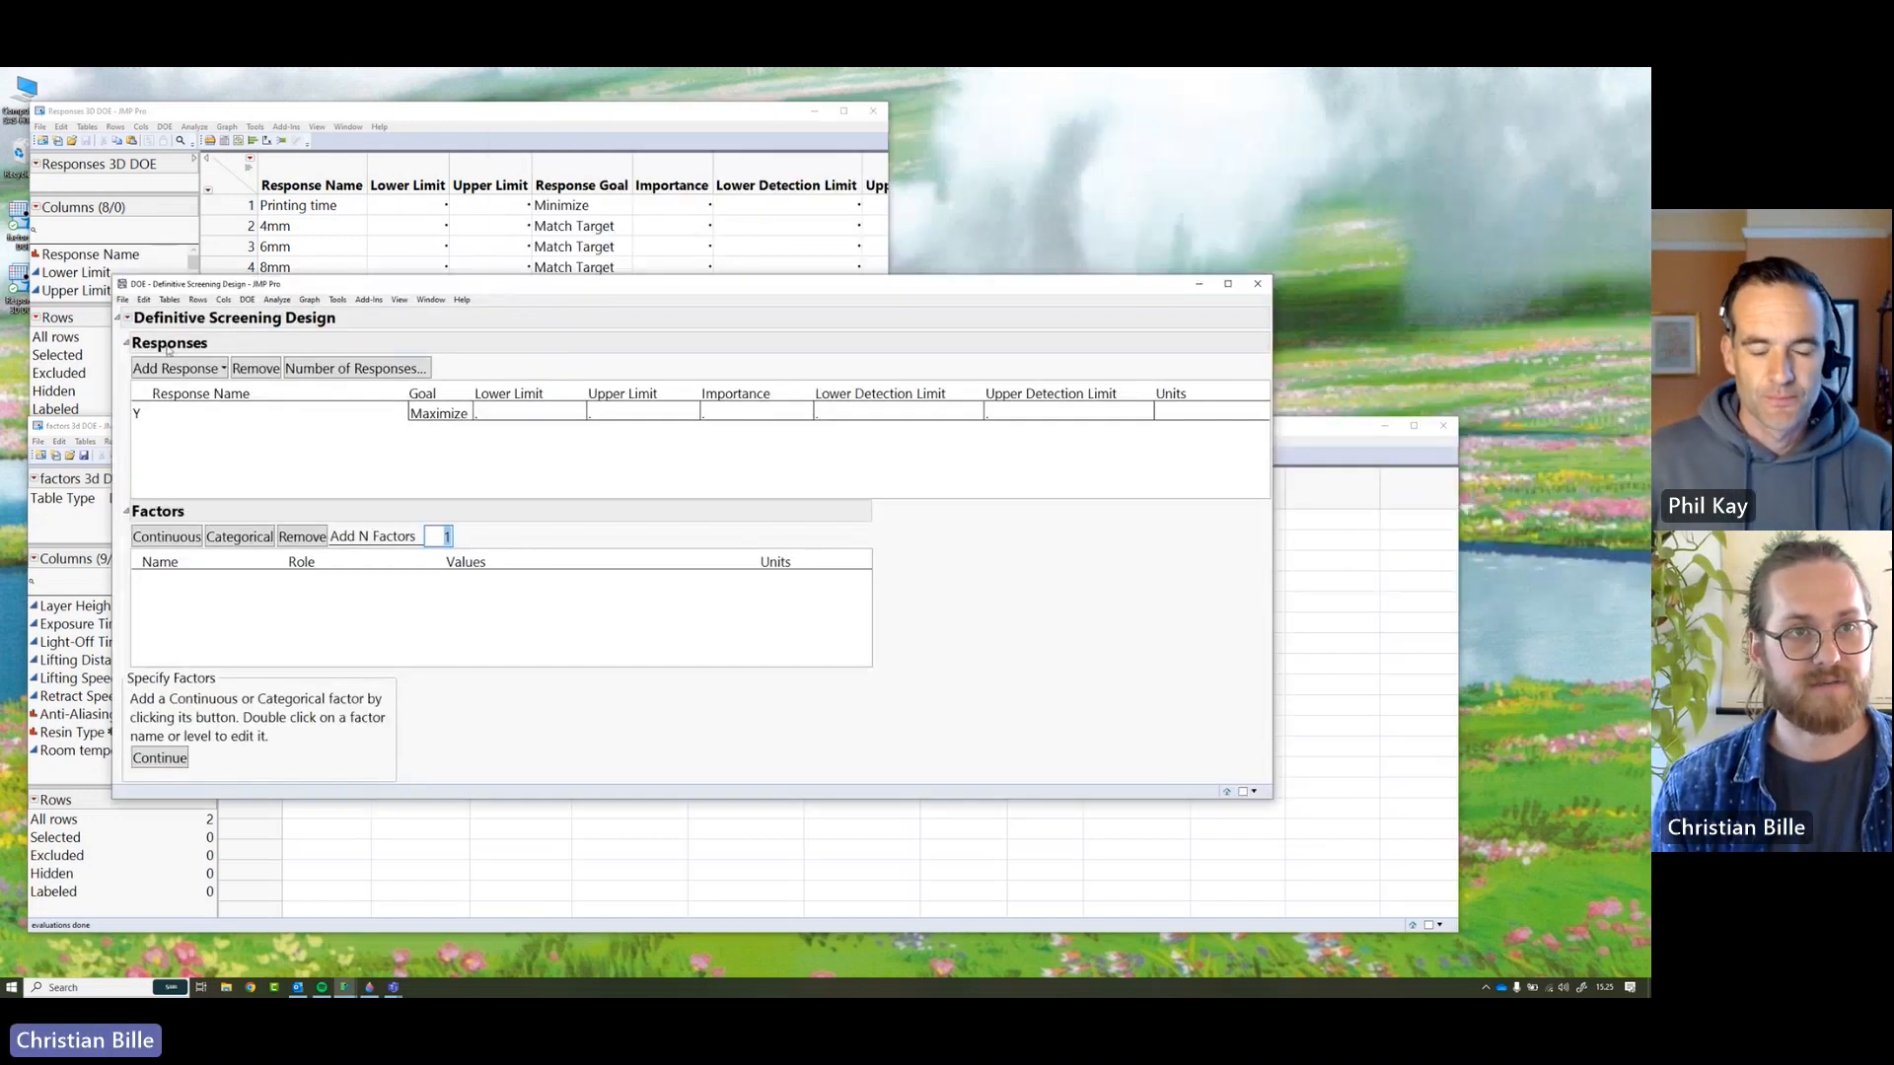
- Load the responses from the Responses 3D DOE table into the design and select the 4mm, 6mm and 8mm responses
click(313, 112)
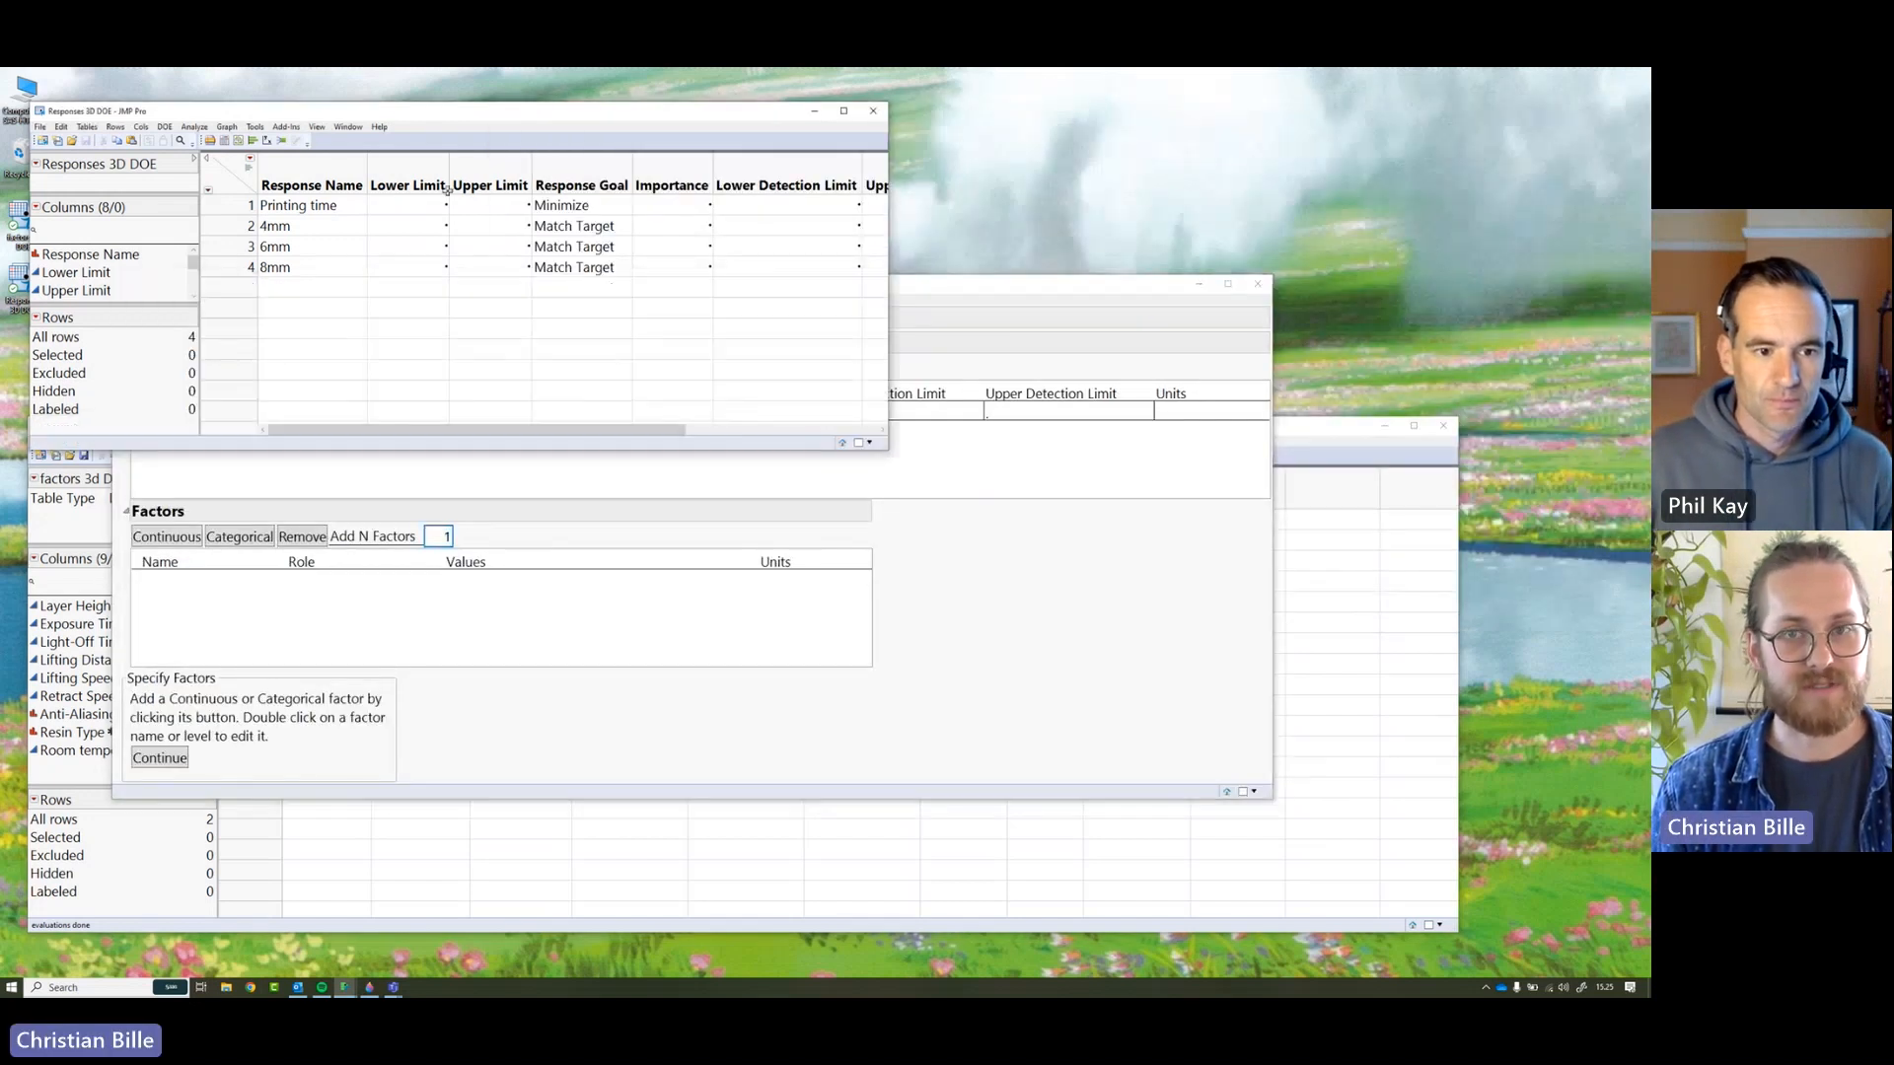
click(961, 301)
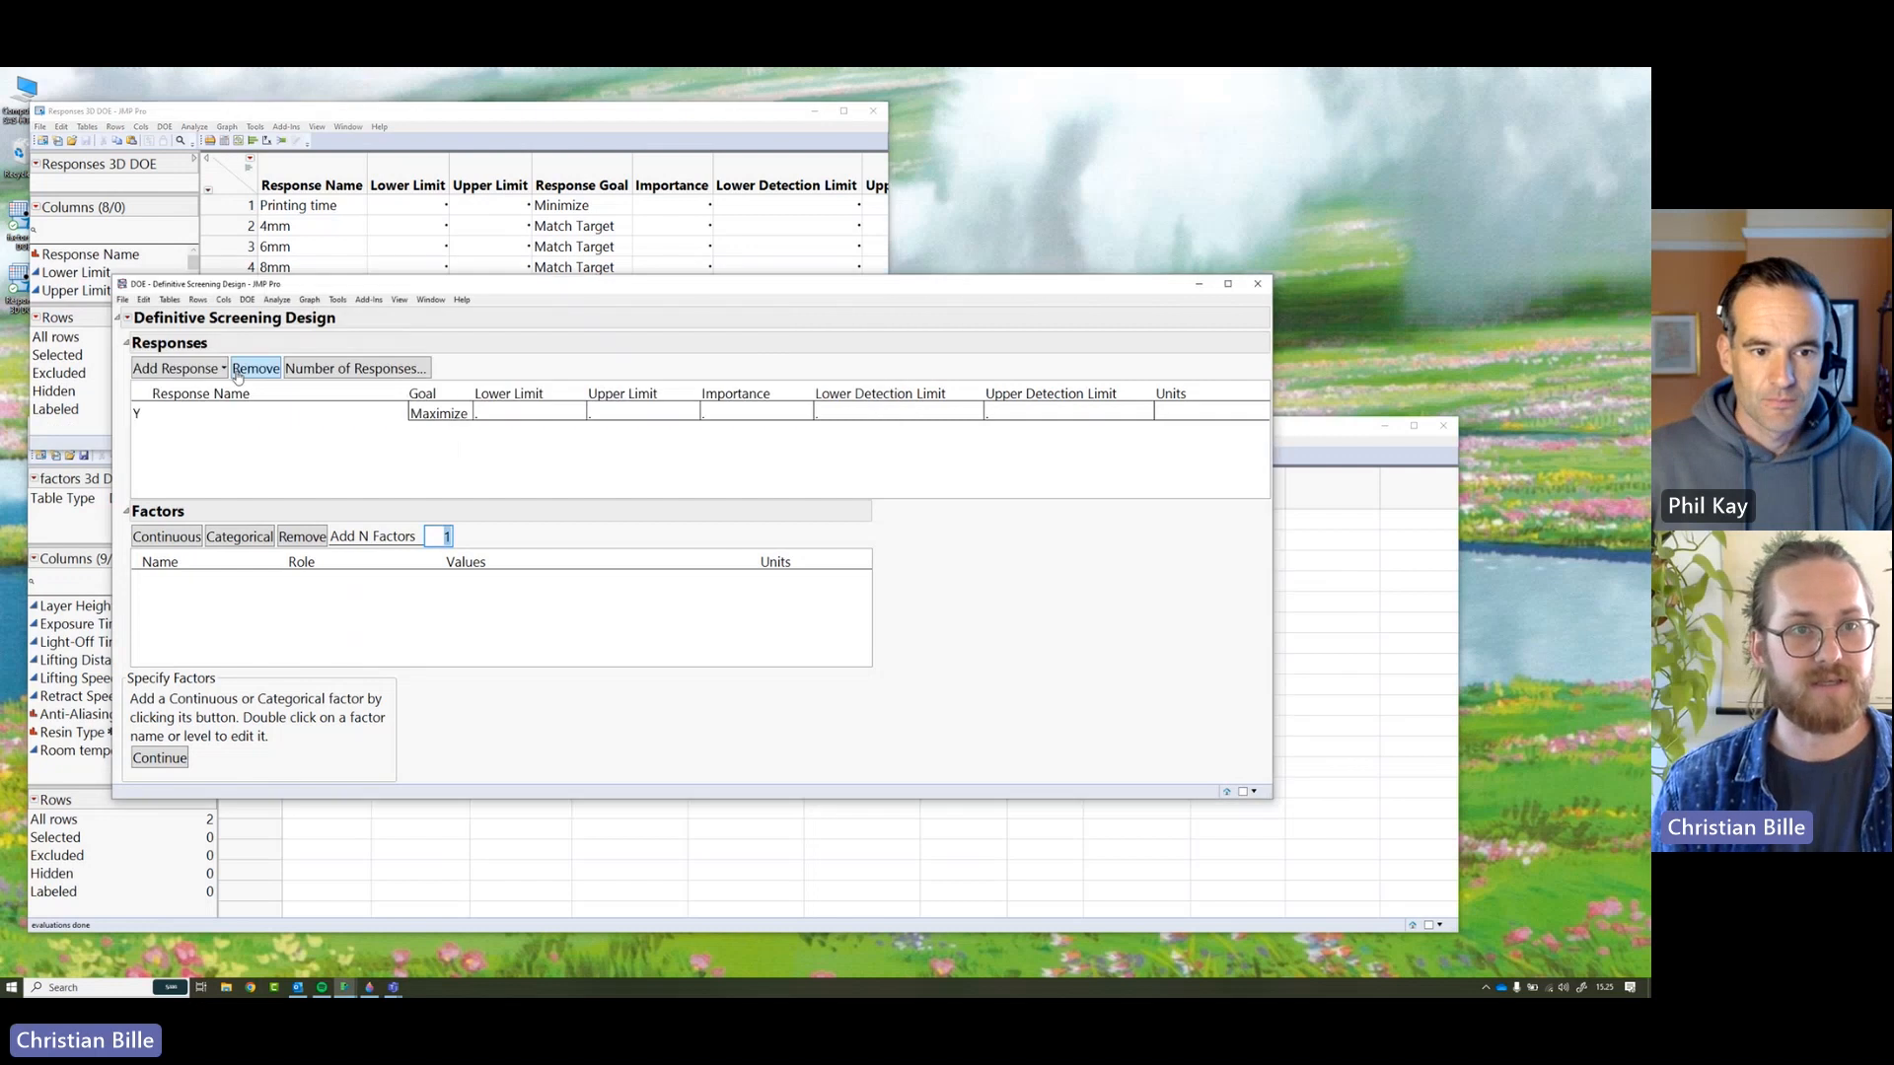
click(127, 318)
click(178, 350)
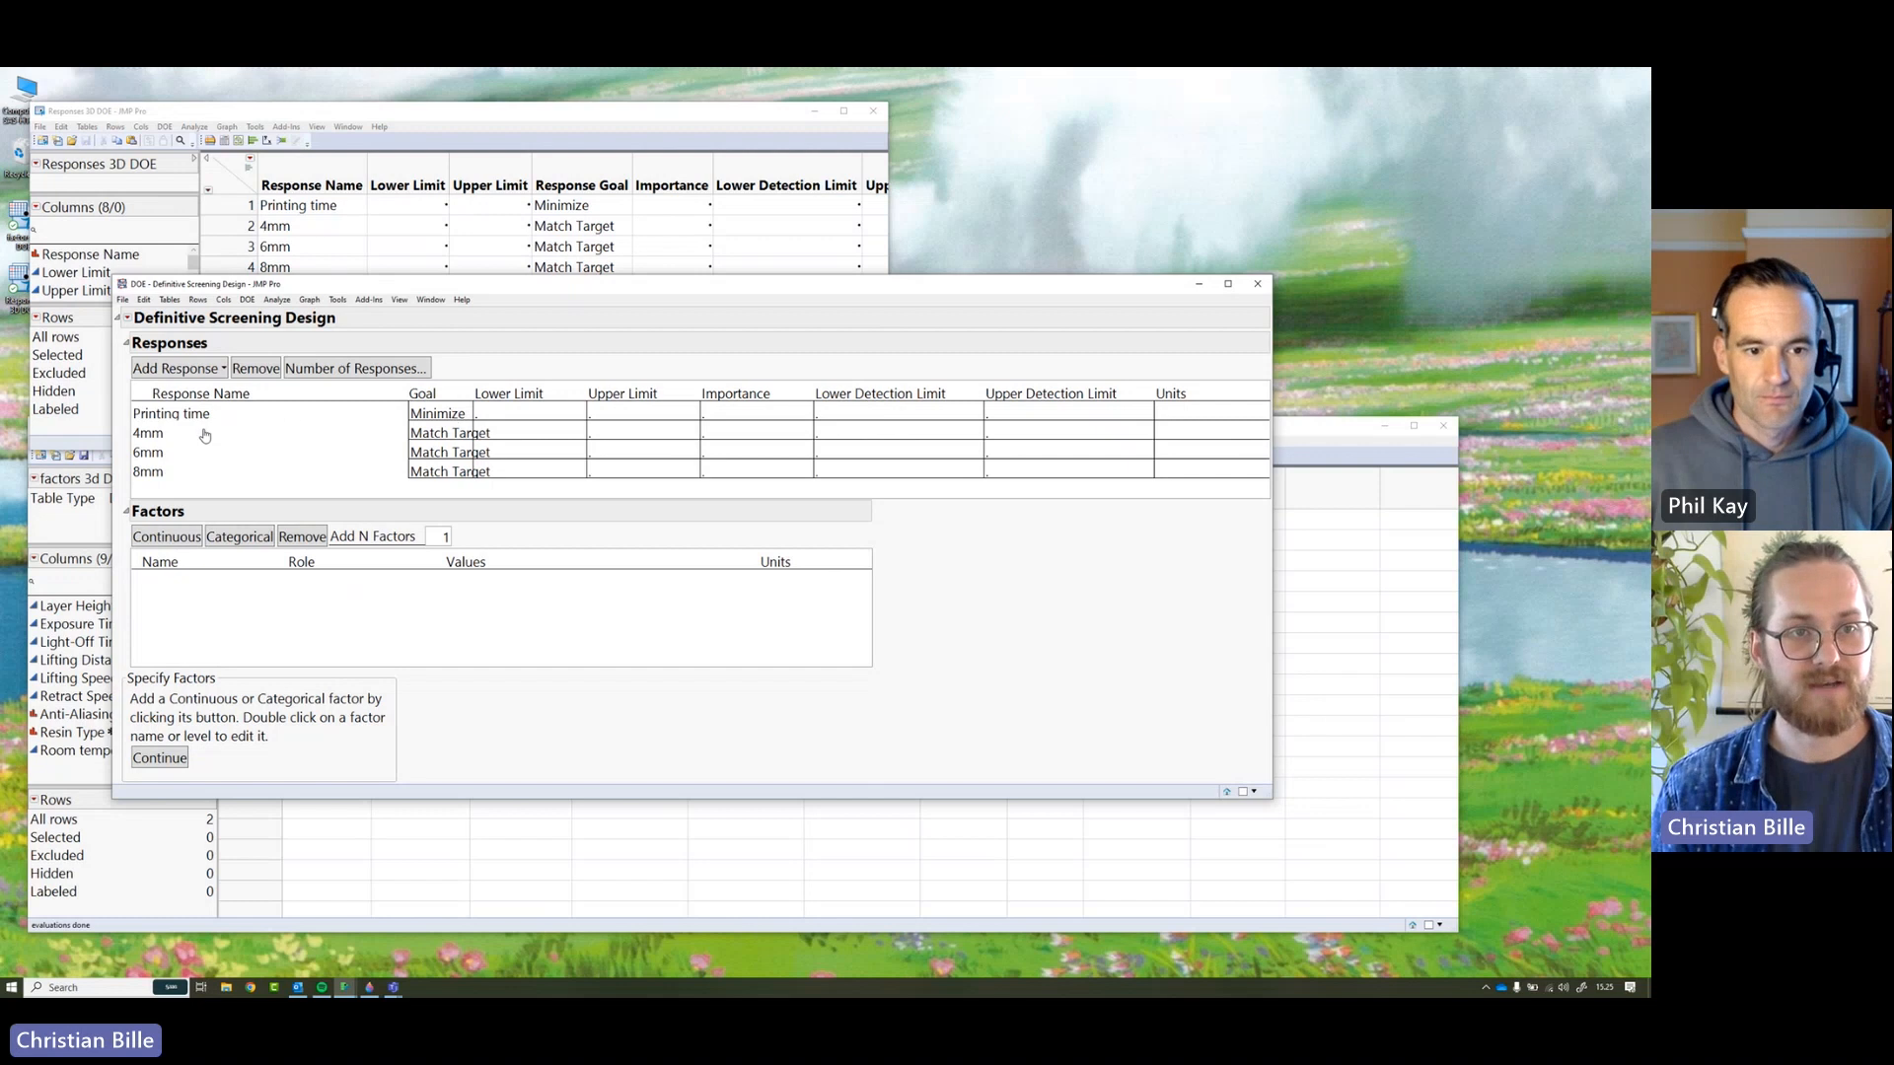
drag(204, 435, 201, 474)
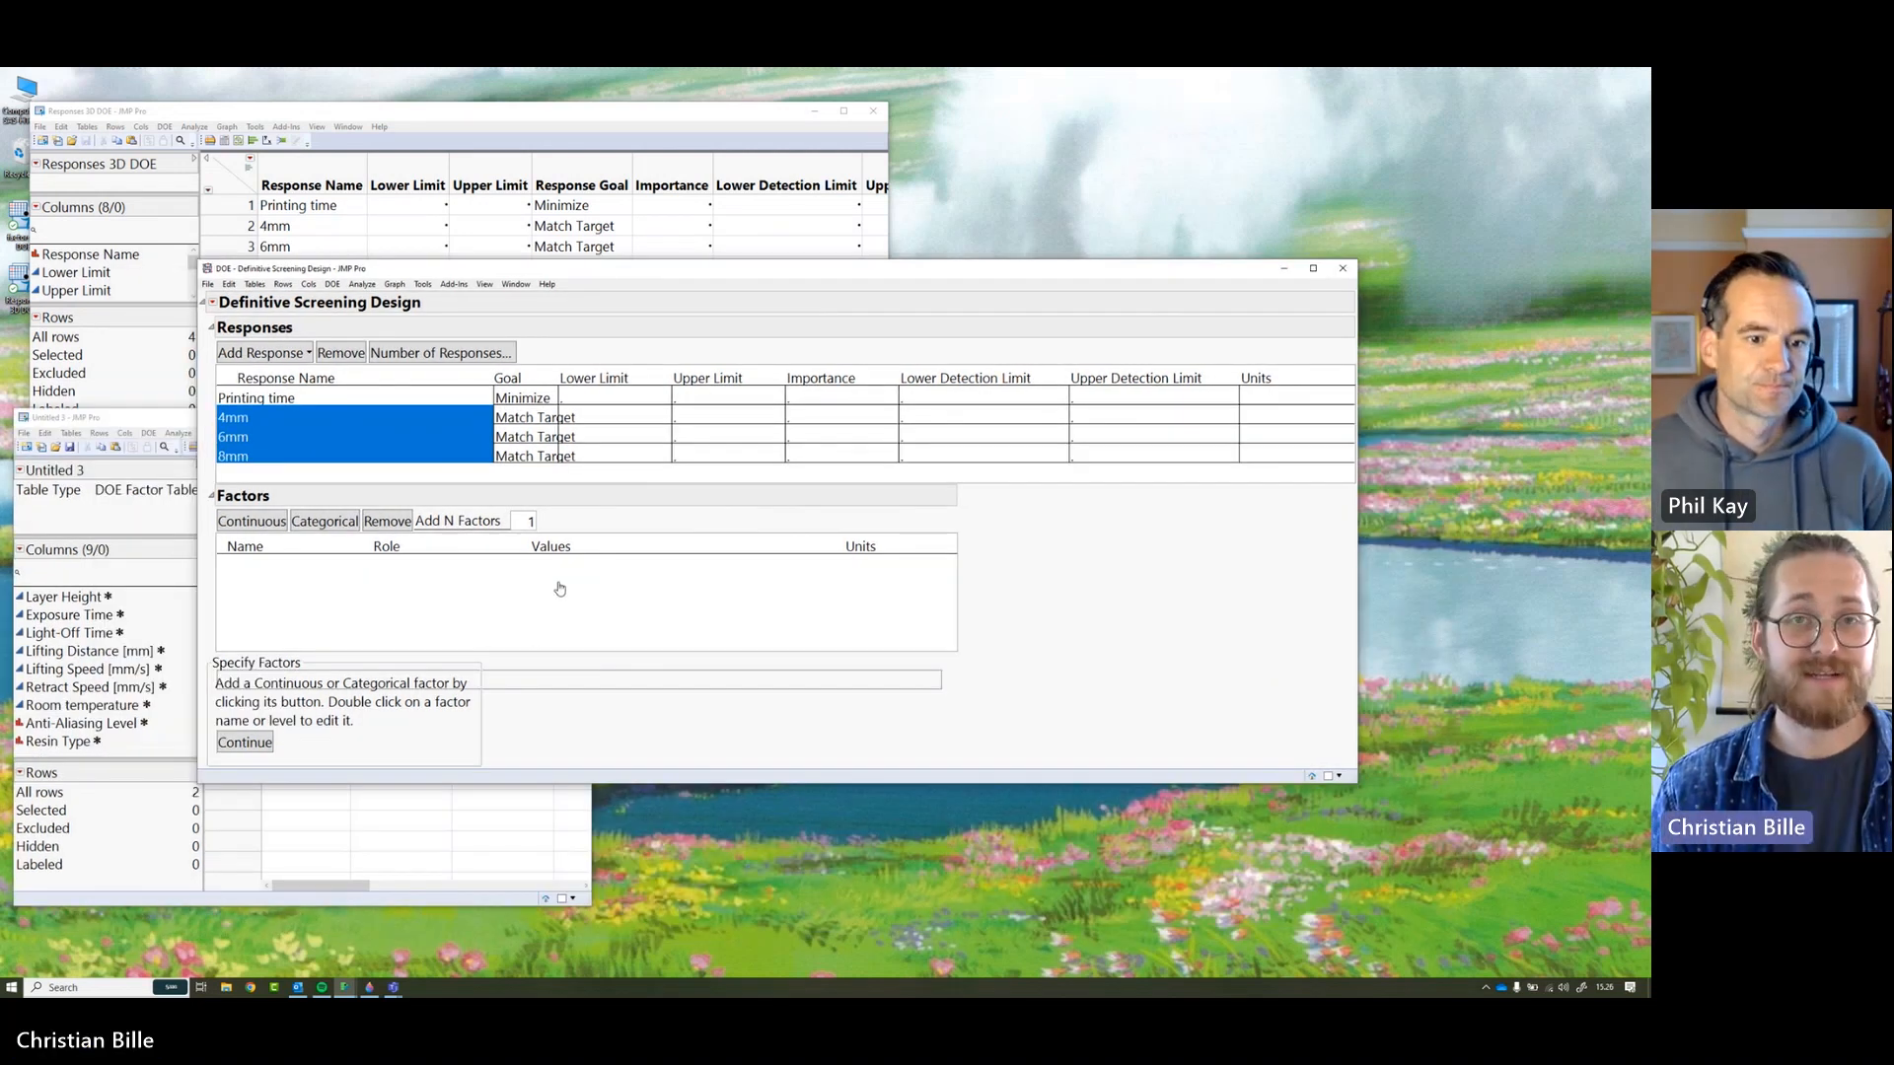
- Load the factors from the Untitled 3 factor table into the design and enlarge the factor list to show all of them
click(486, 614)
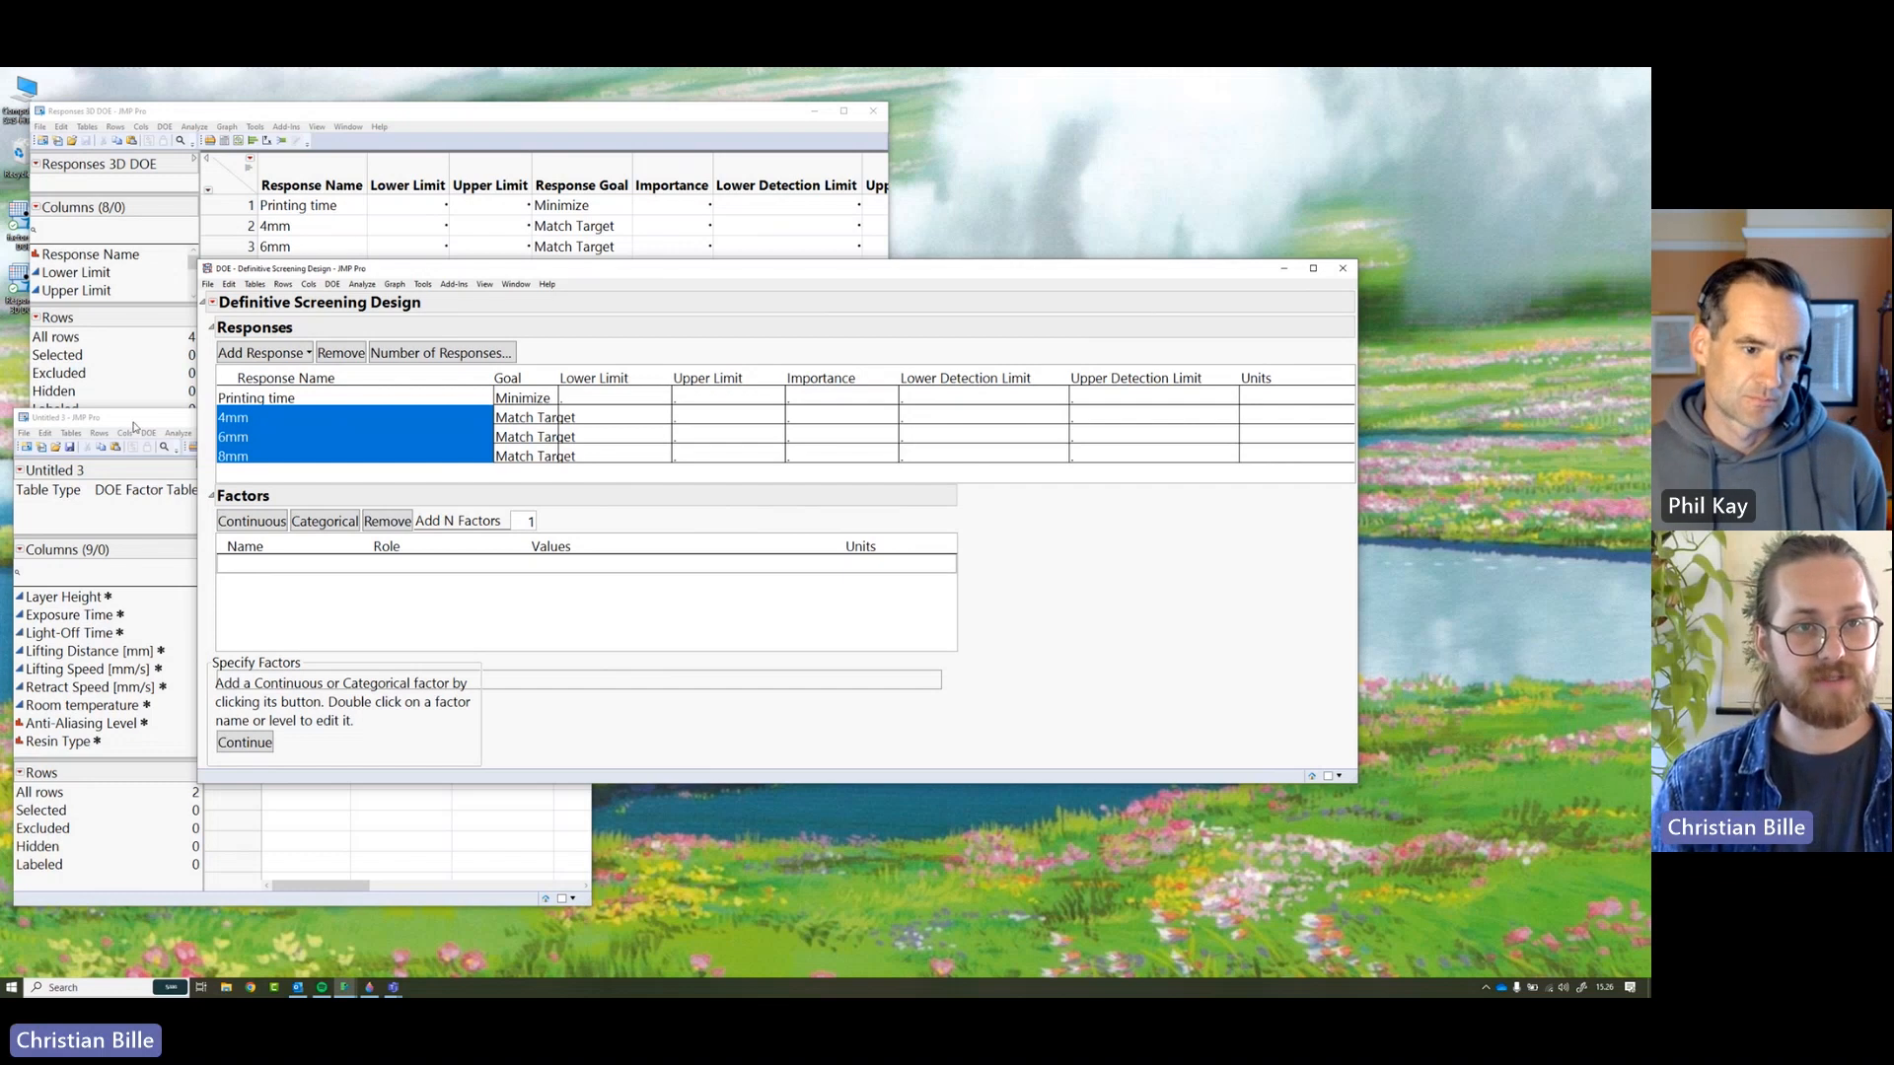
click(135, 426)
click(333, 508)
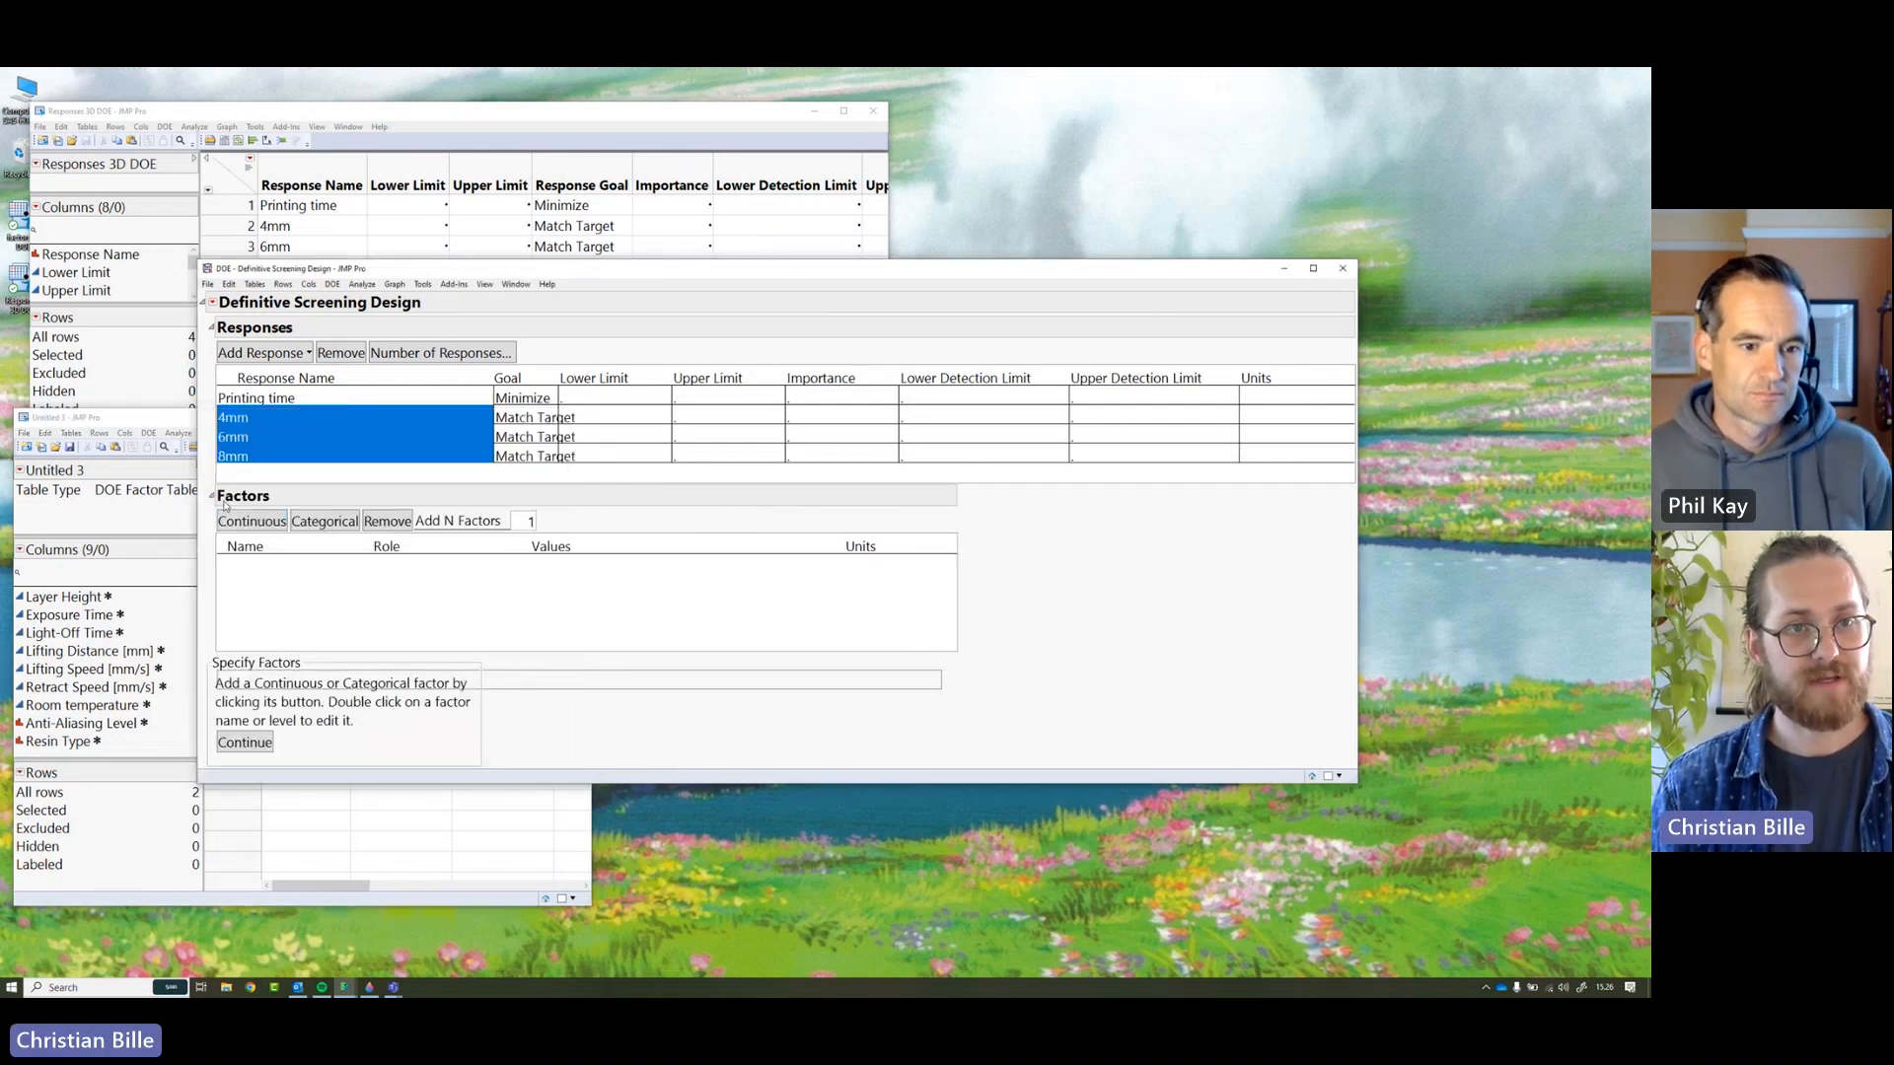
click(213, 302)
click(266, 368)
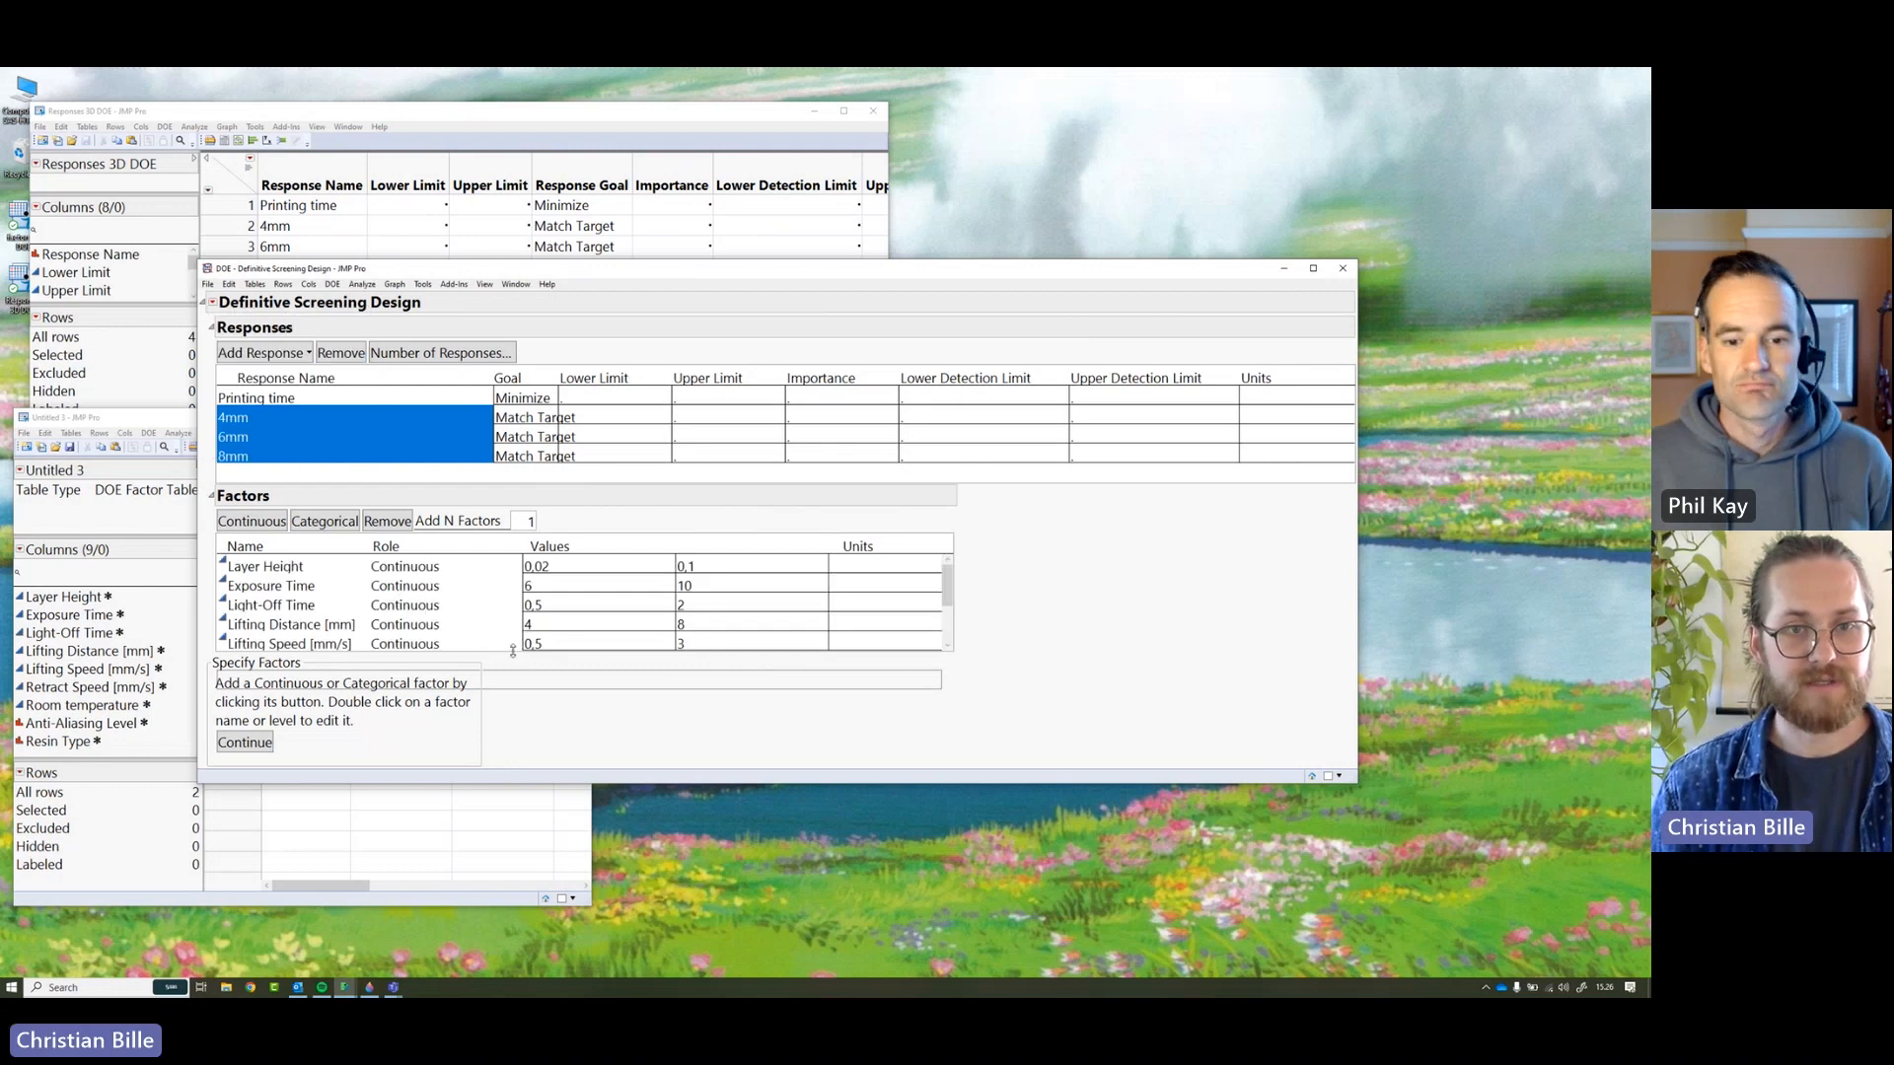
drag(512, 649, 521, 730)
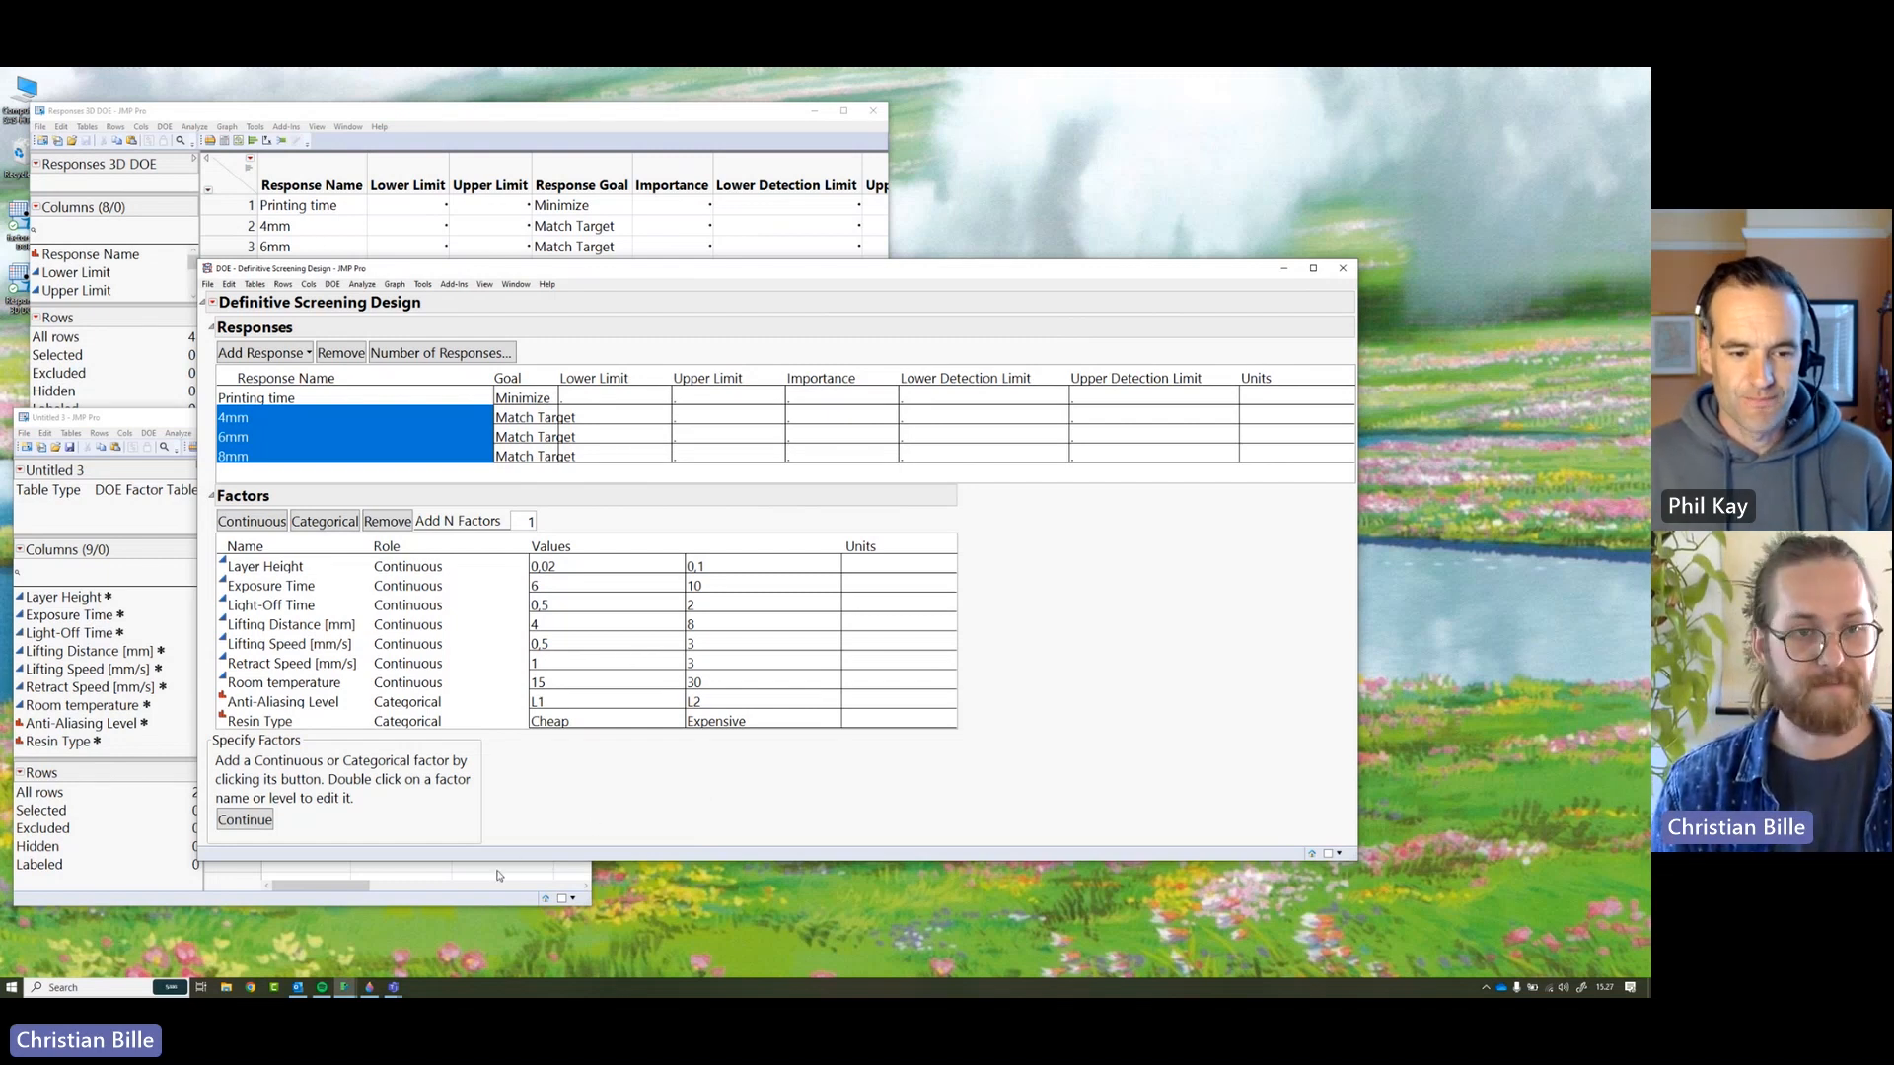
- Continue to the design options, keep No Blocks Required, set the number of extra runs to 0, and make the design and its table
click(259, 823)
mouse_move(483, 841)
mouse_down()
mouse_move(358, 836)
mouse_move(363, 880)
mouse_move(401, 848)
mouse_up()
click(388, 866)
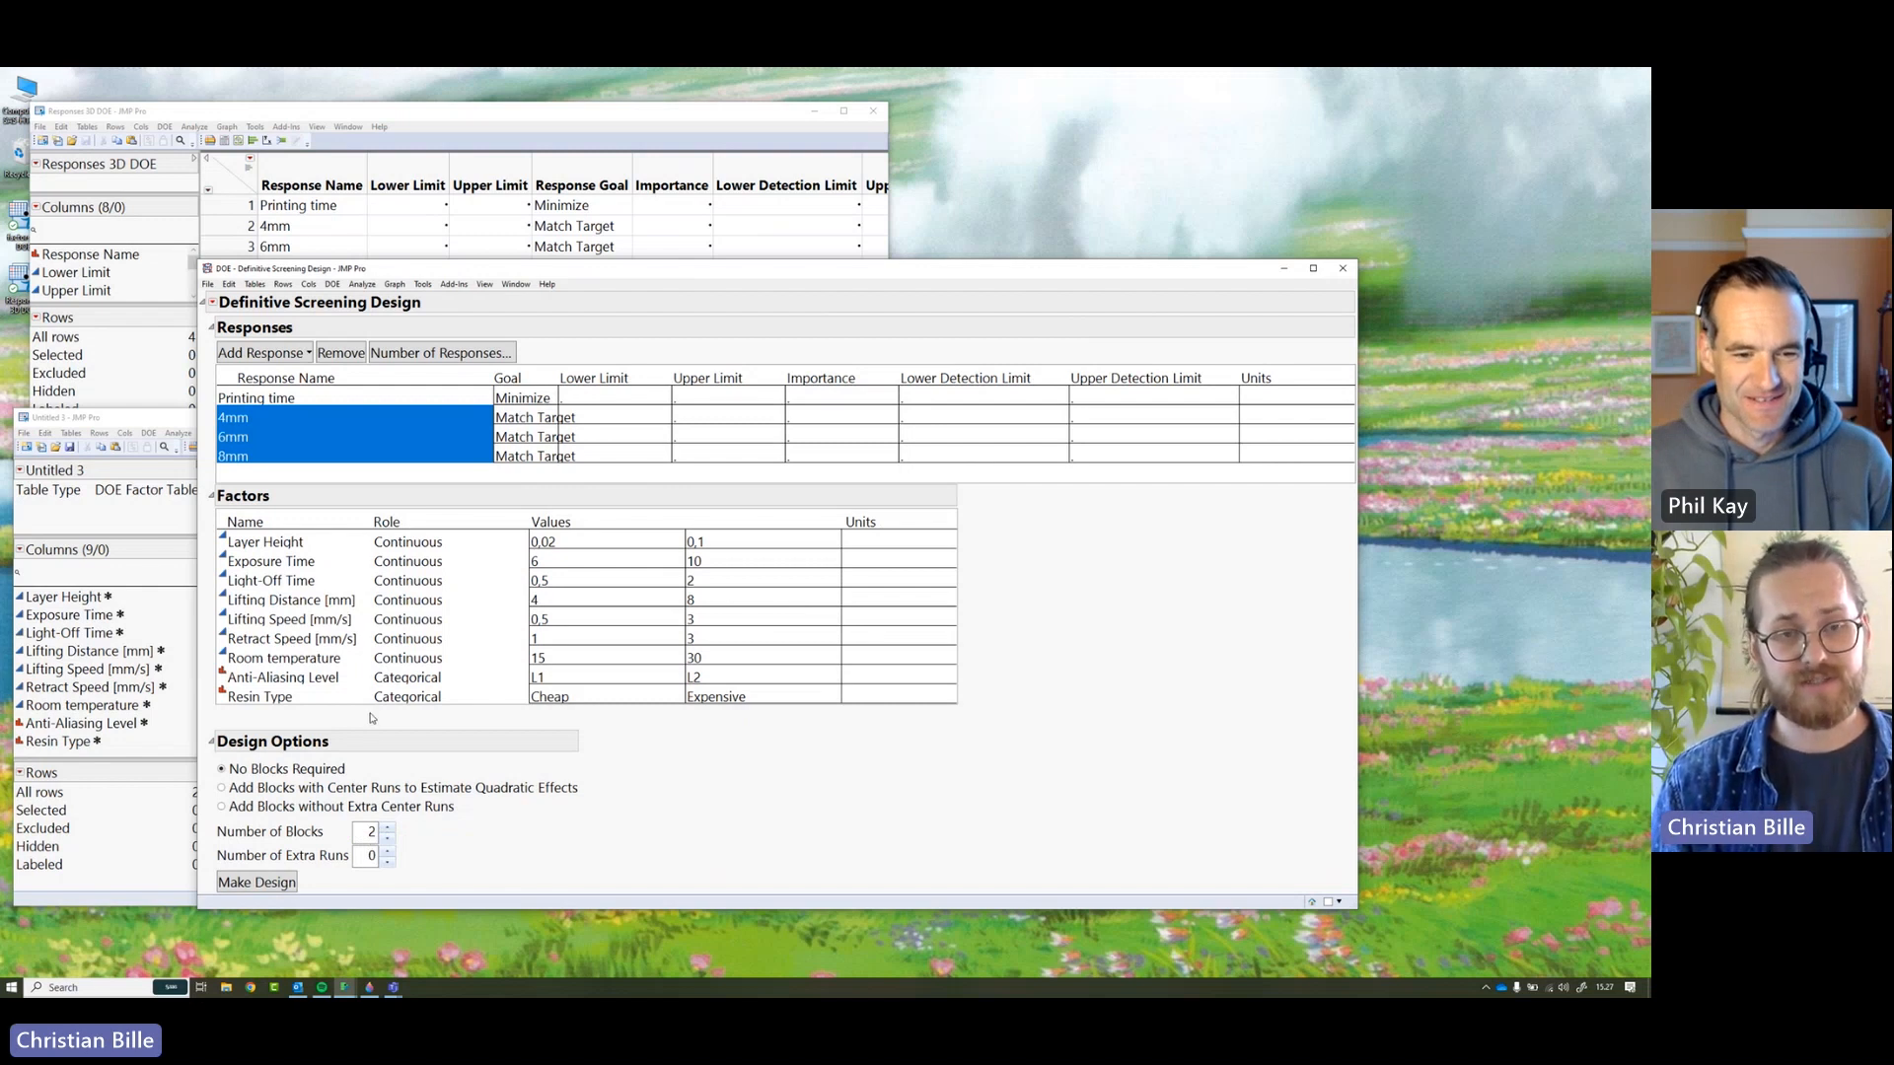
click(271, 885)
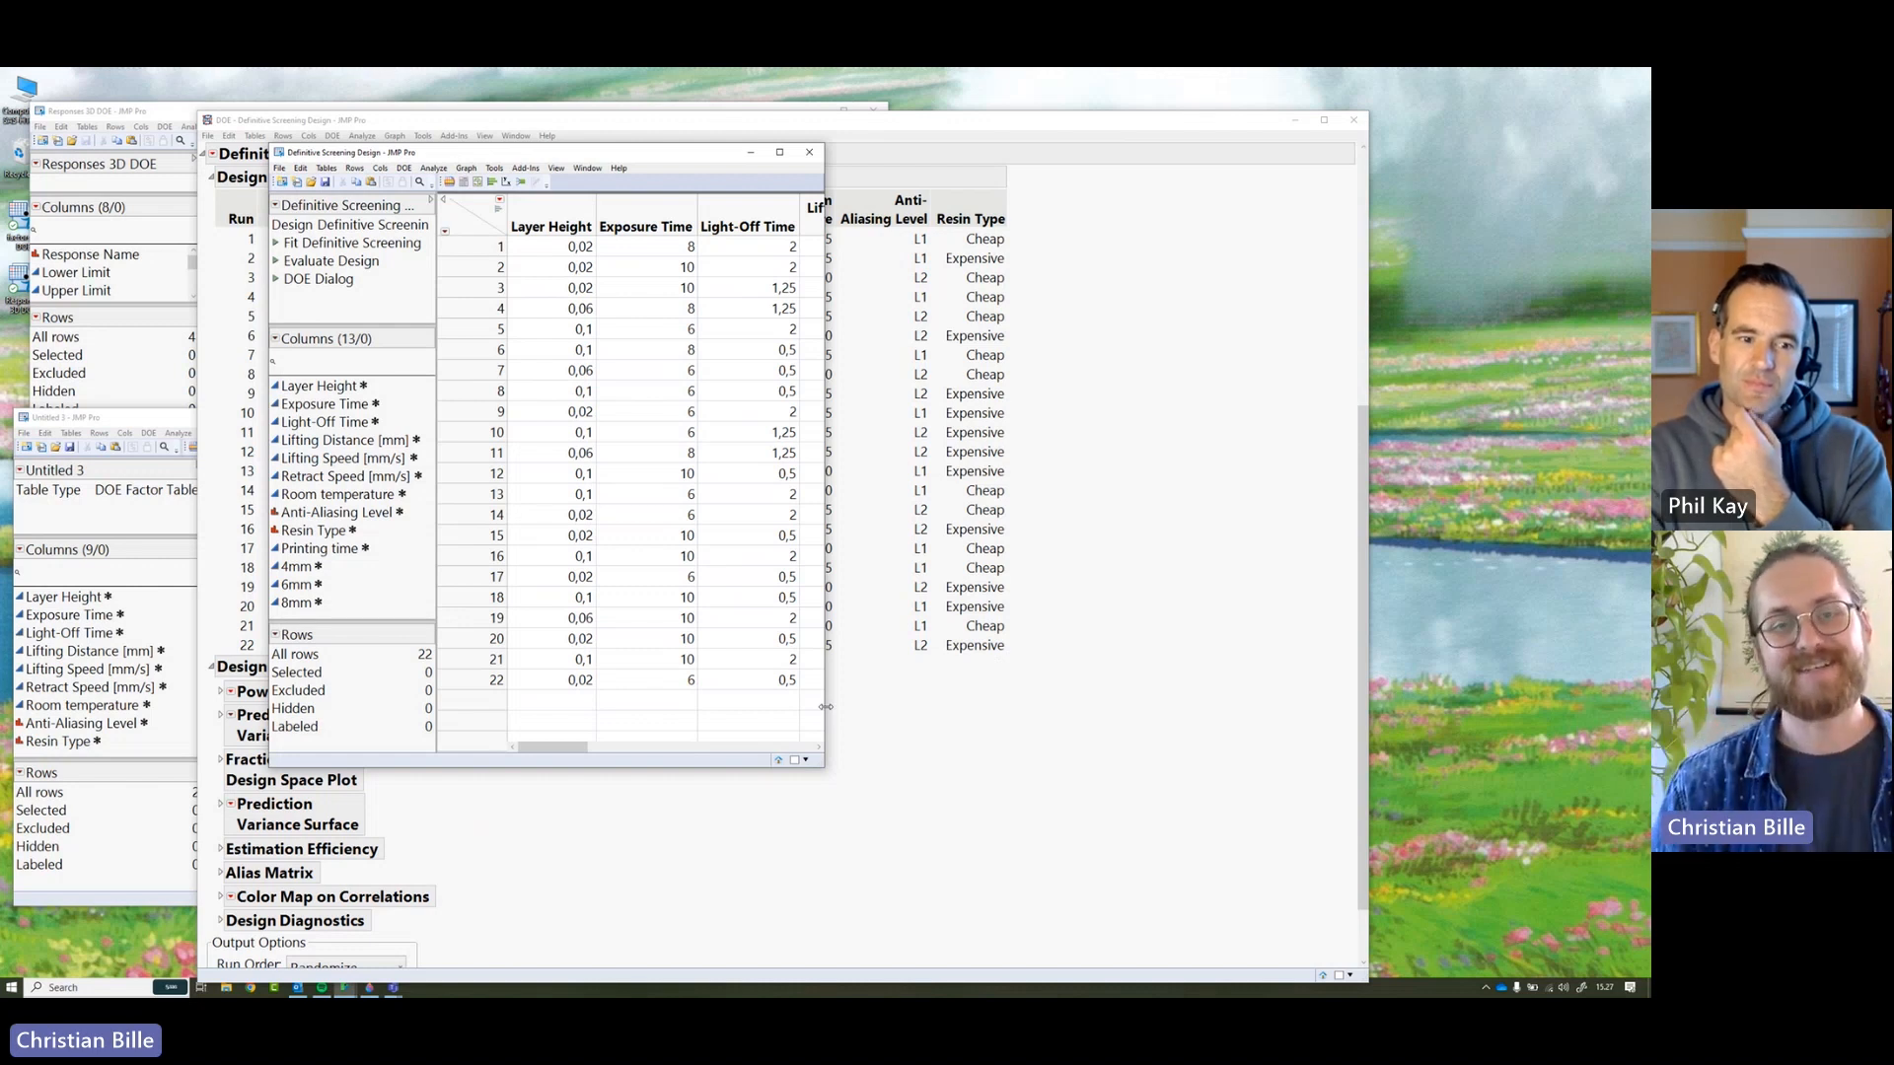
- Select the columns Layer Height through Room temperature in the enlarged design table and display the column header graphs
drag(825, 746, 1640, 735)
drag(873, 157, 639, 320)
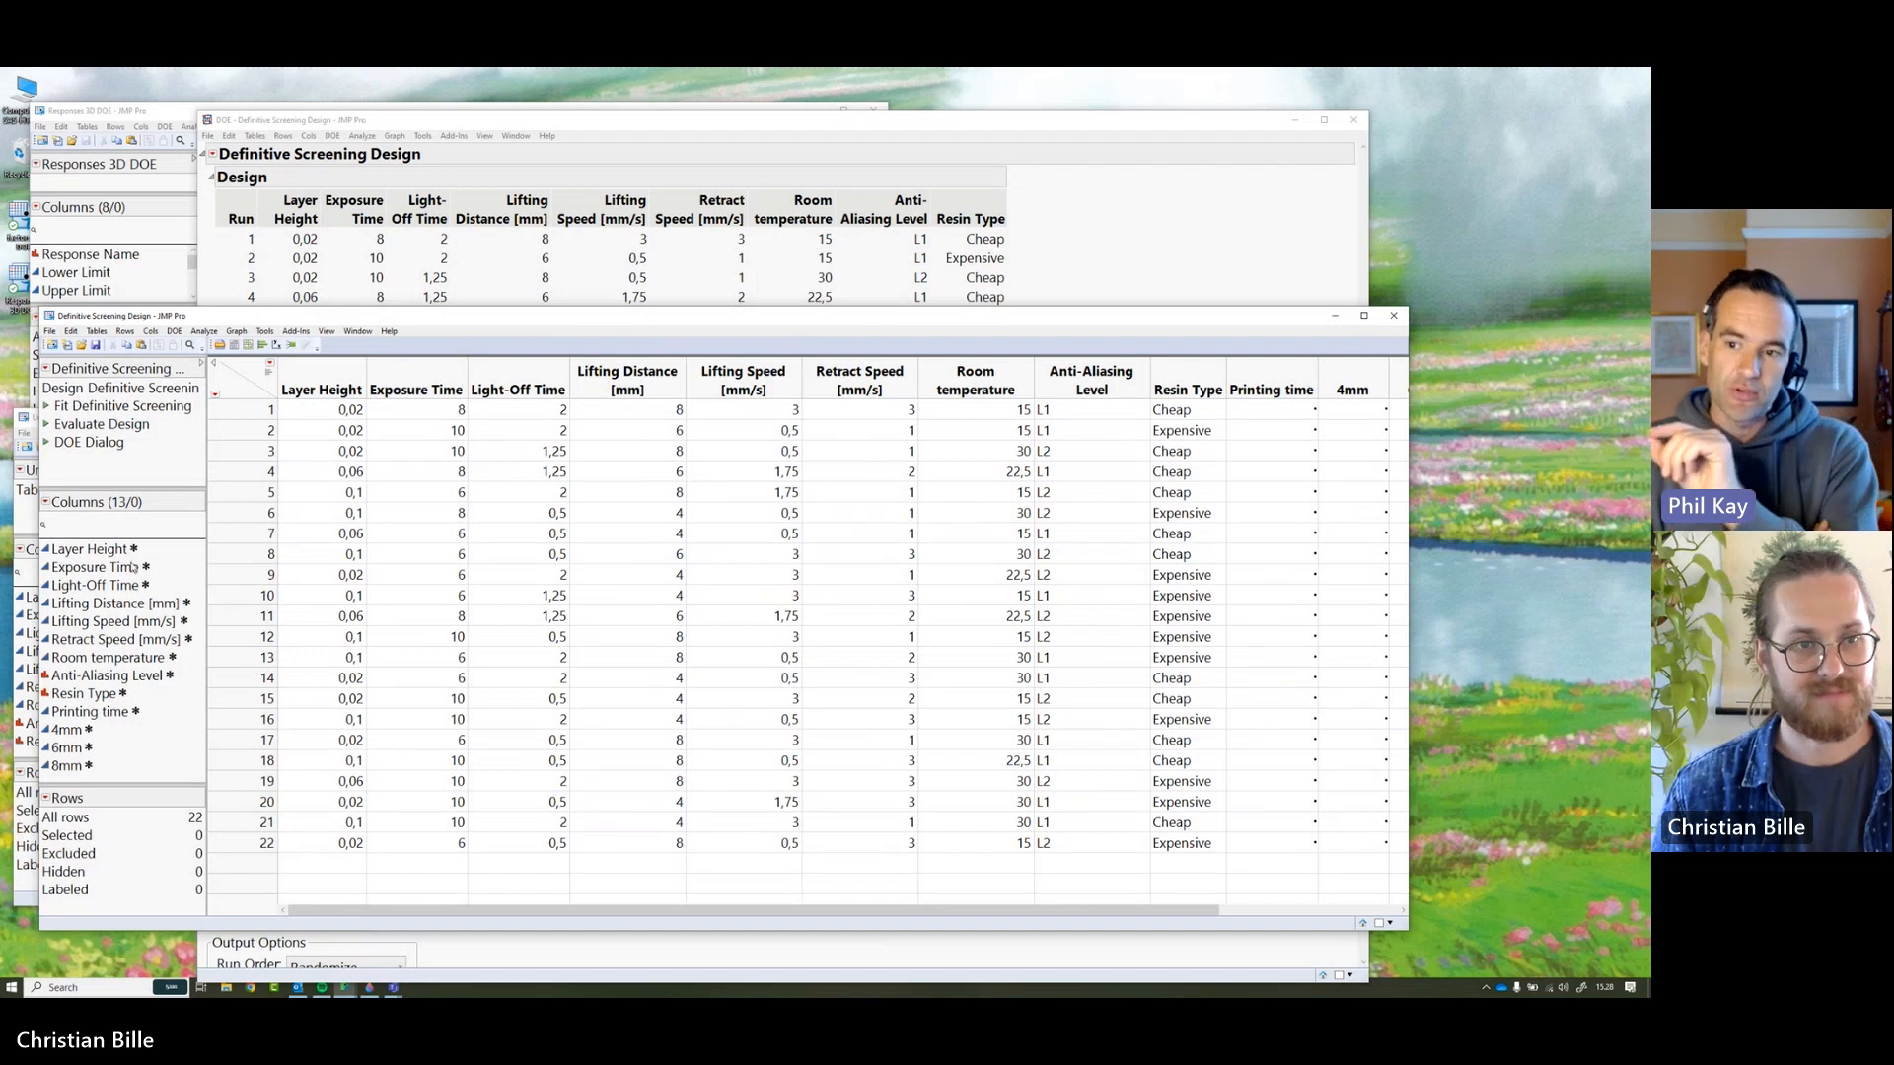
drag(118, 550, 110, 658)
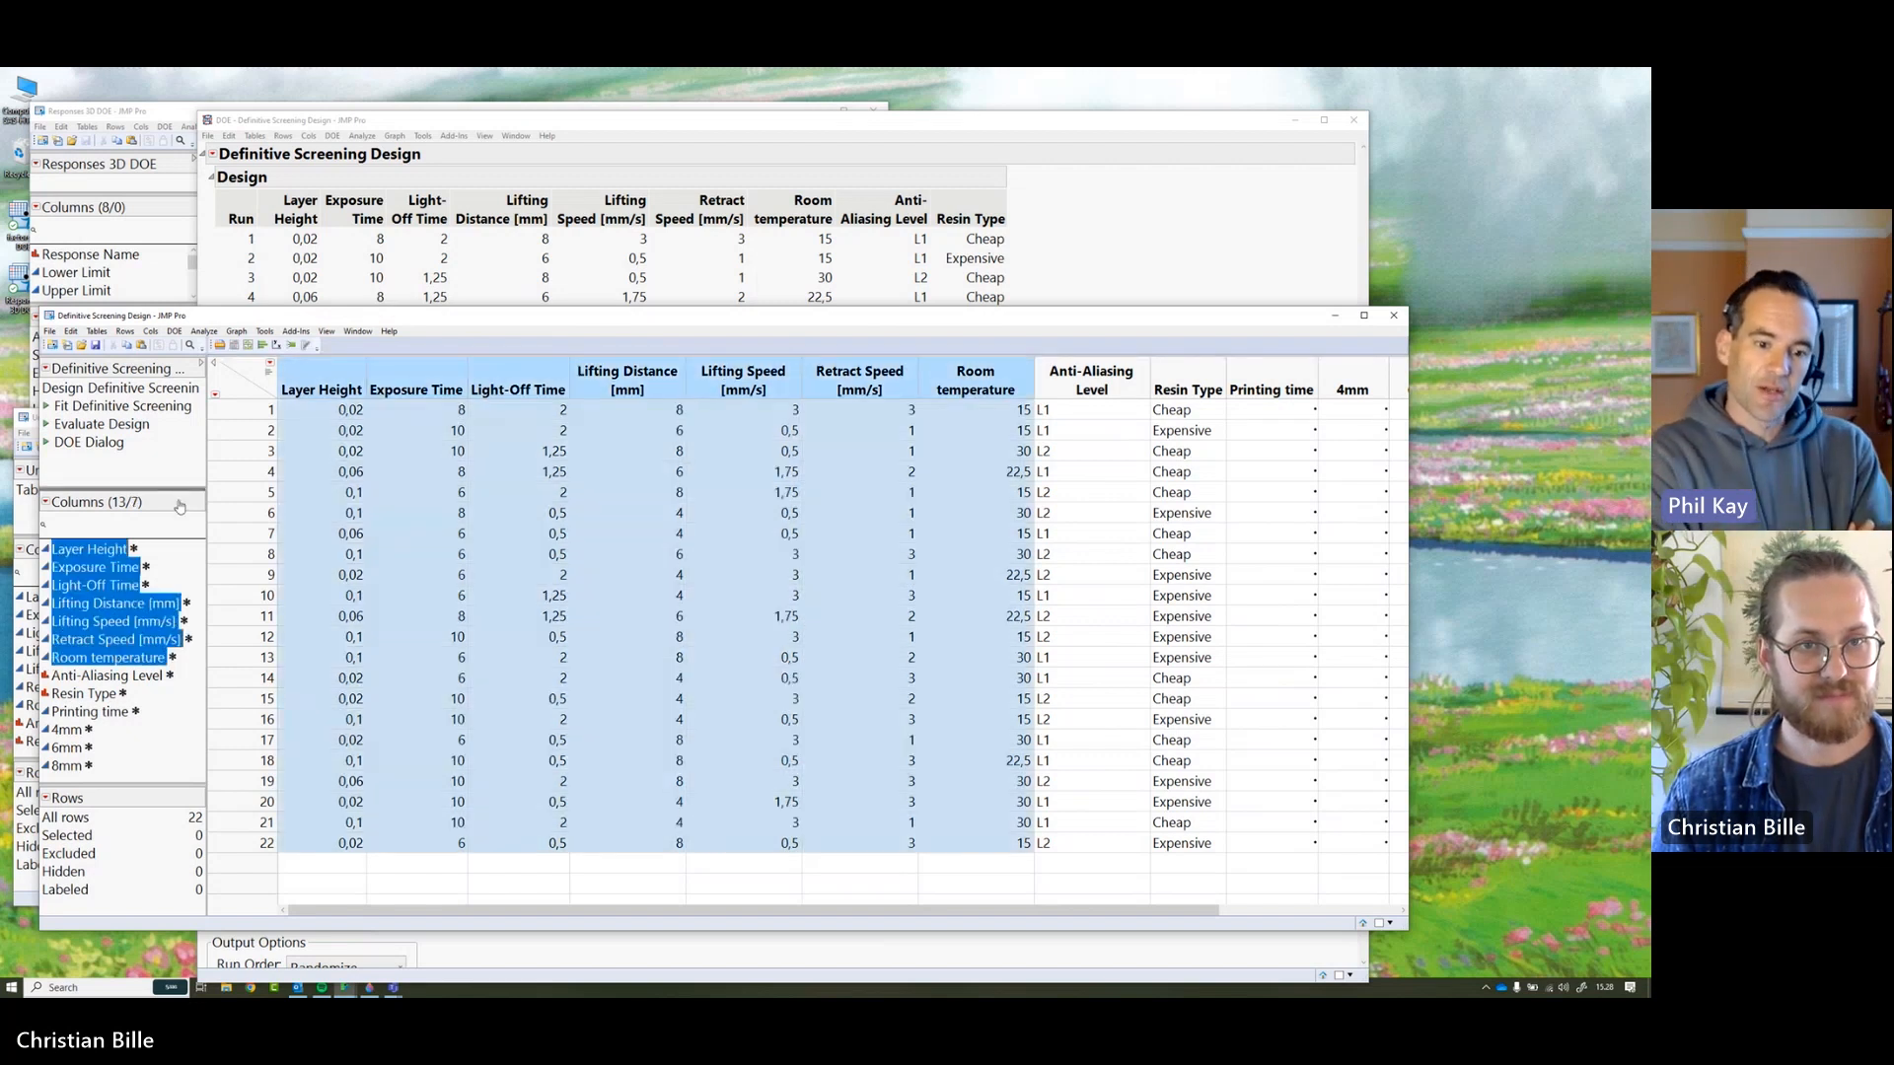
click(268, 379)
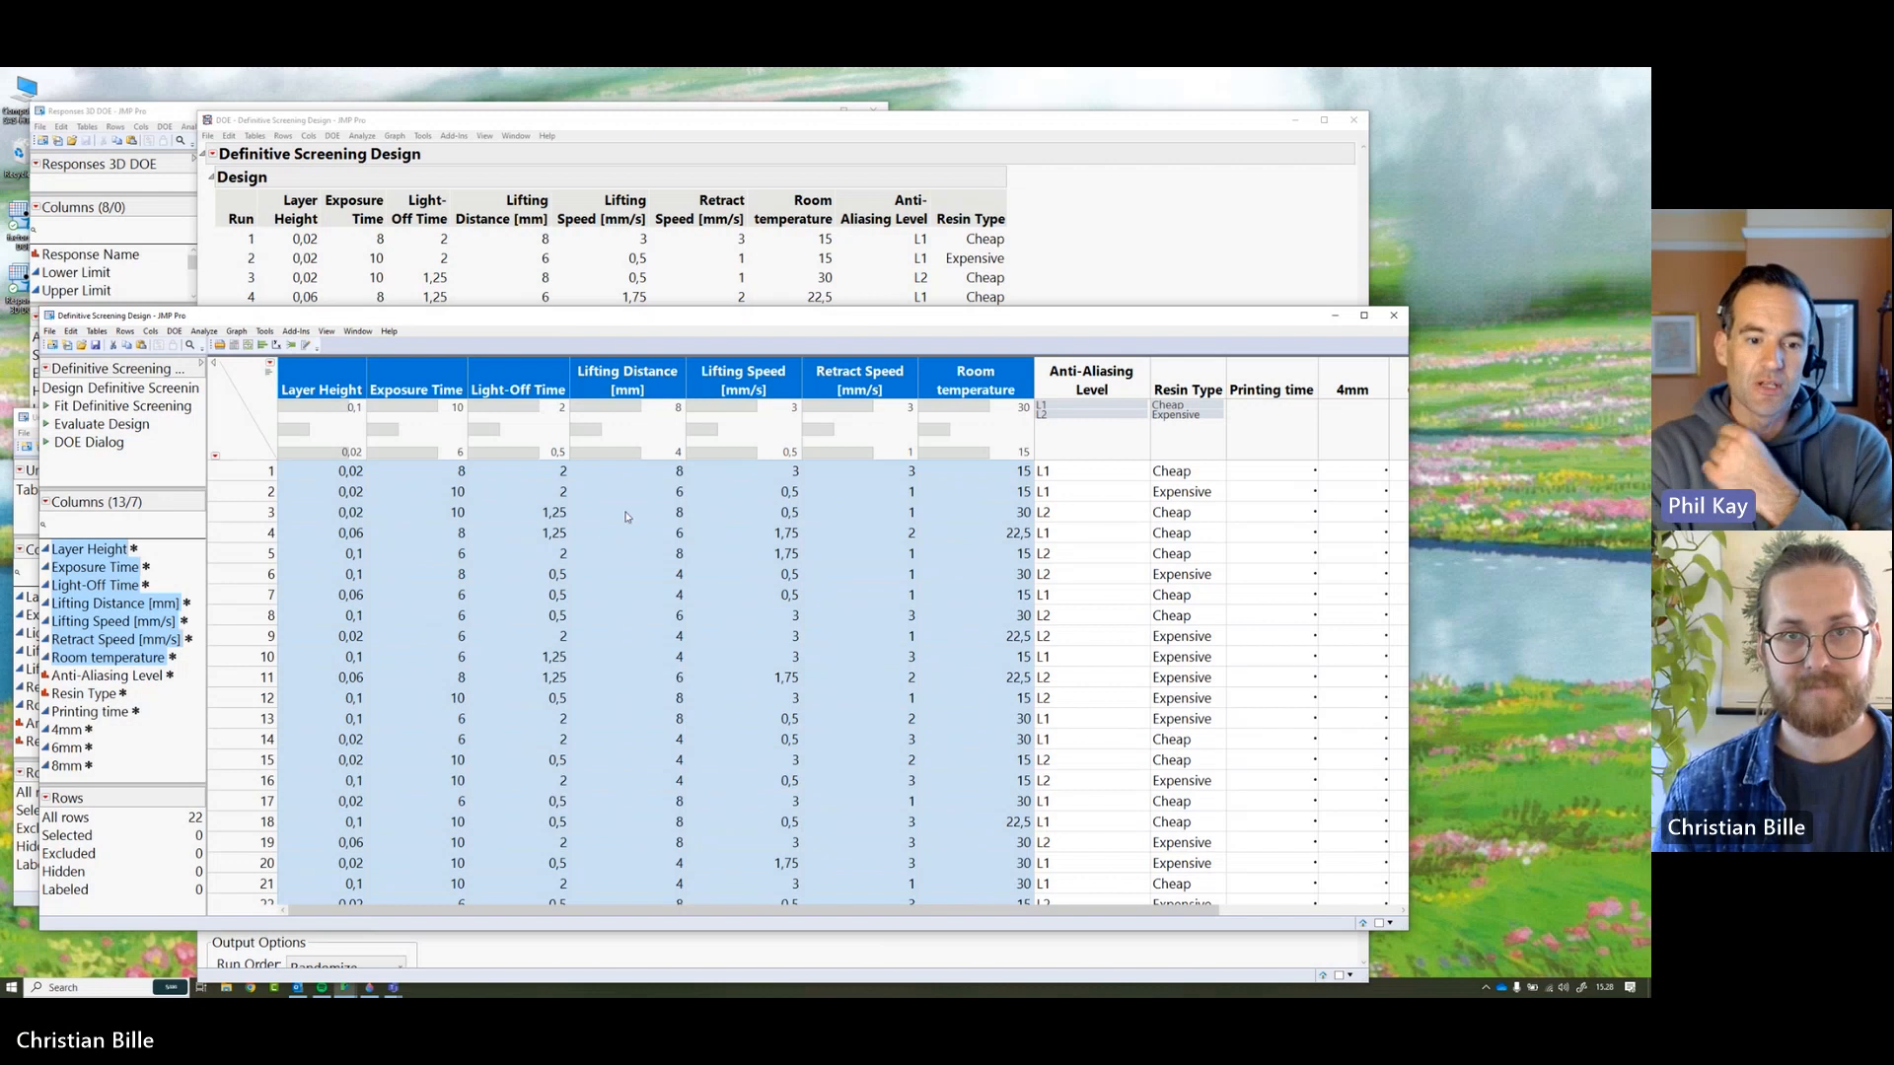
drag(762, 307, 769, 230)
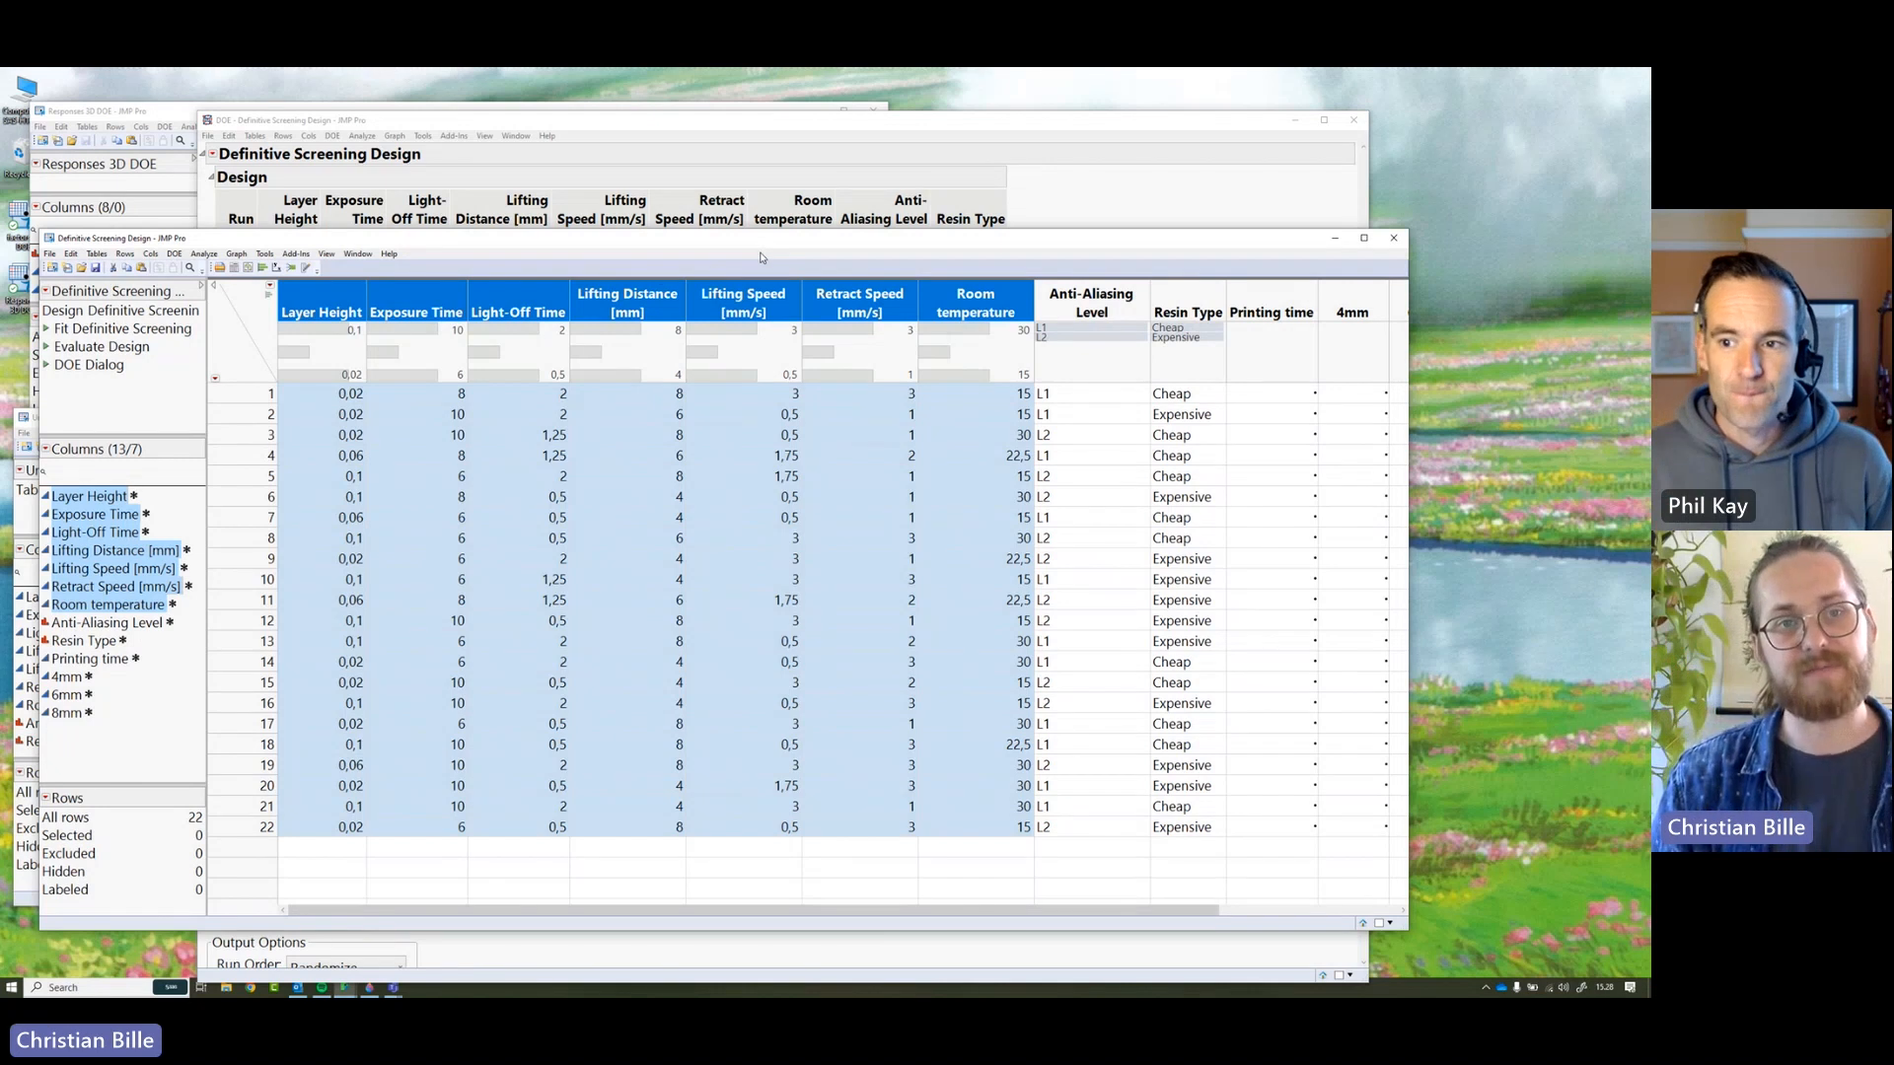
- Highlight the runs at the middle Layer Height level using the column's header graph, and clear the row highlighting
click(396, 351)
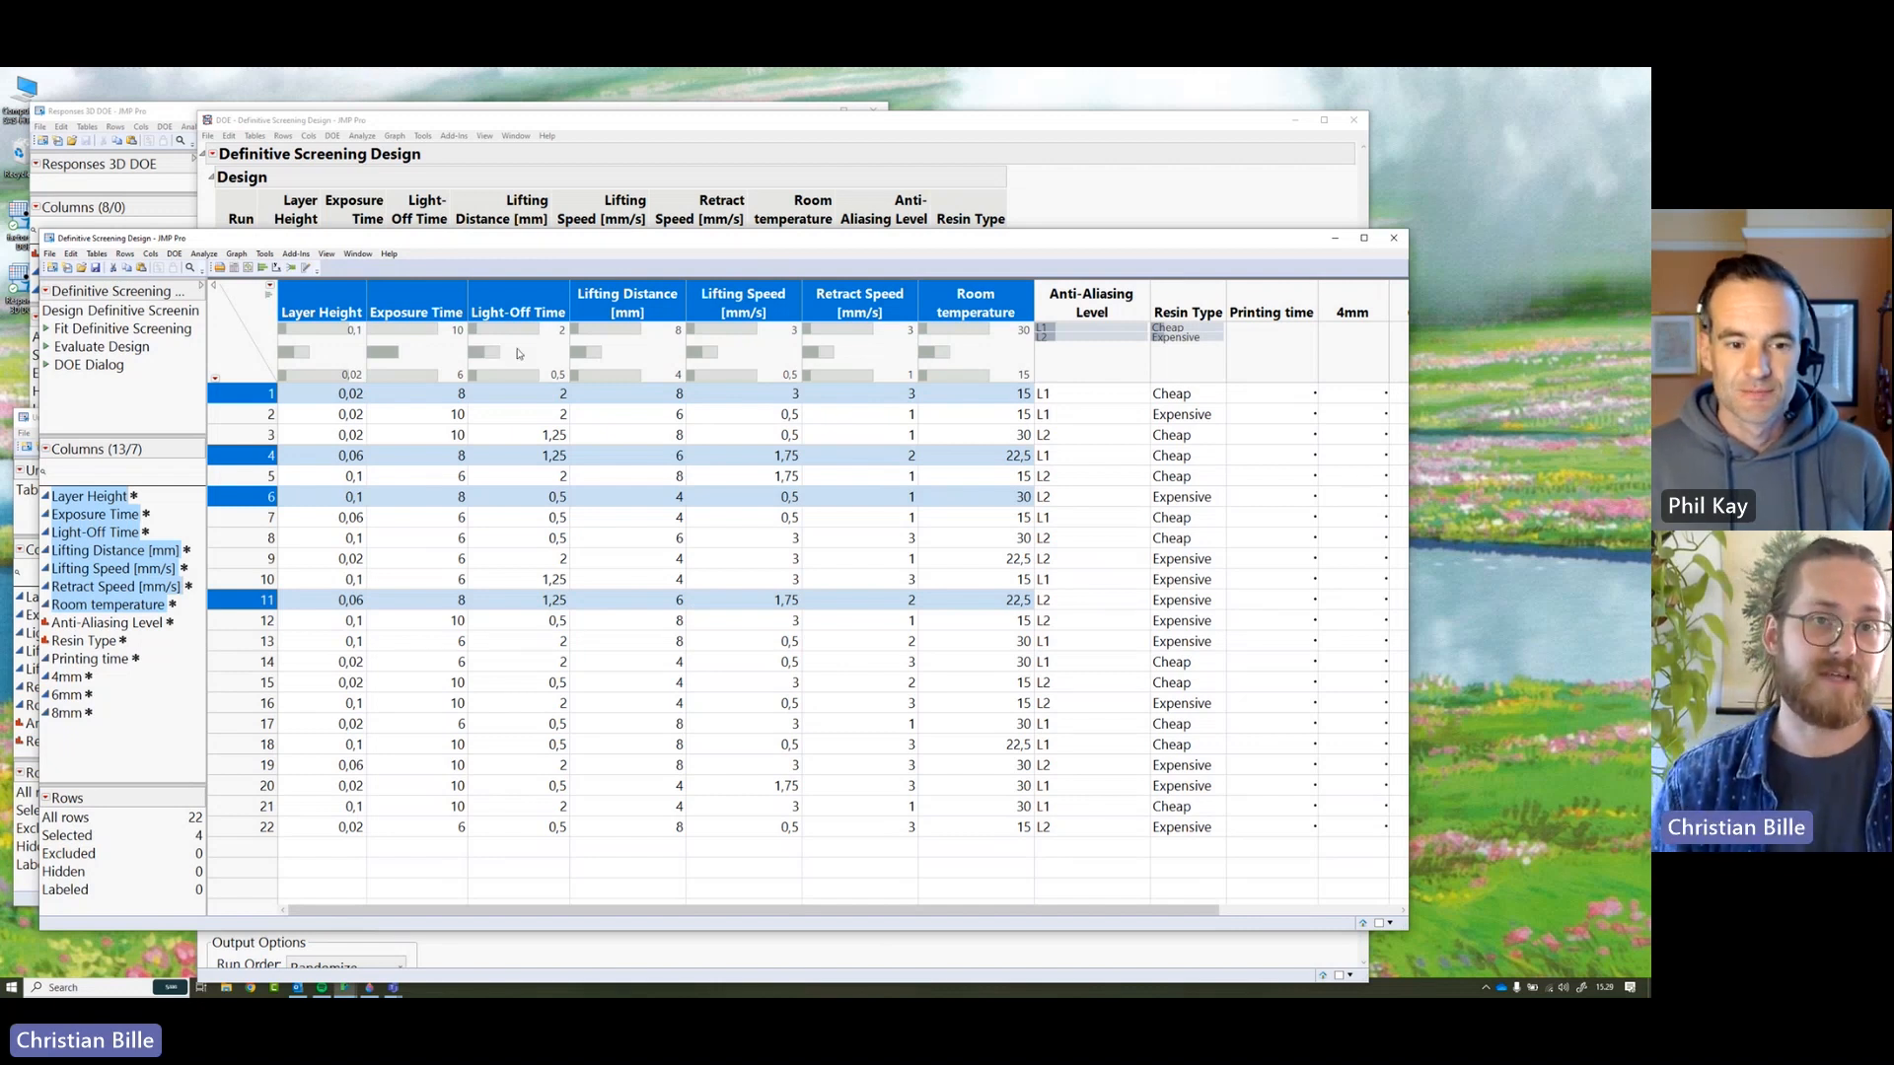
click(437, 339)
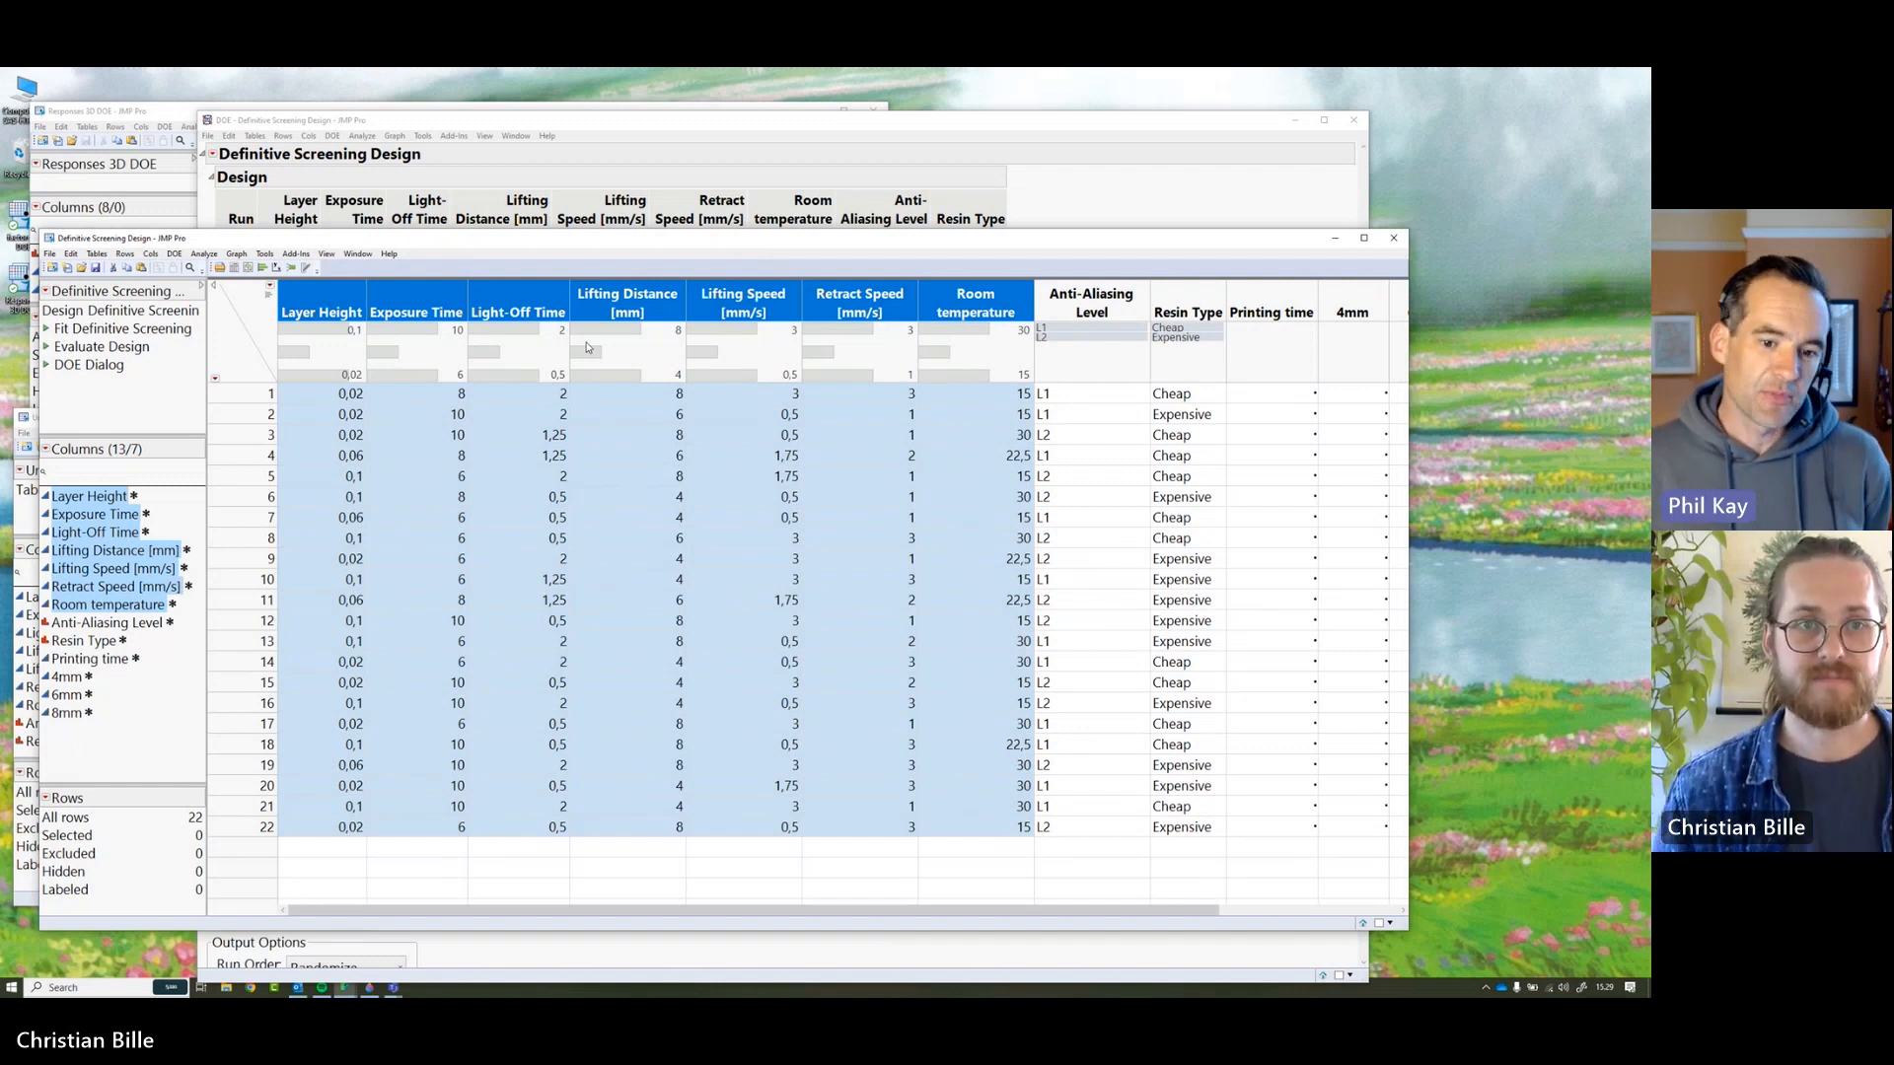
- Start a Custom Design, load the saved responses and factors, and continue to the model specification
click(175, 254)
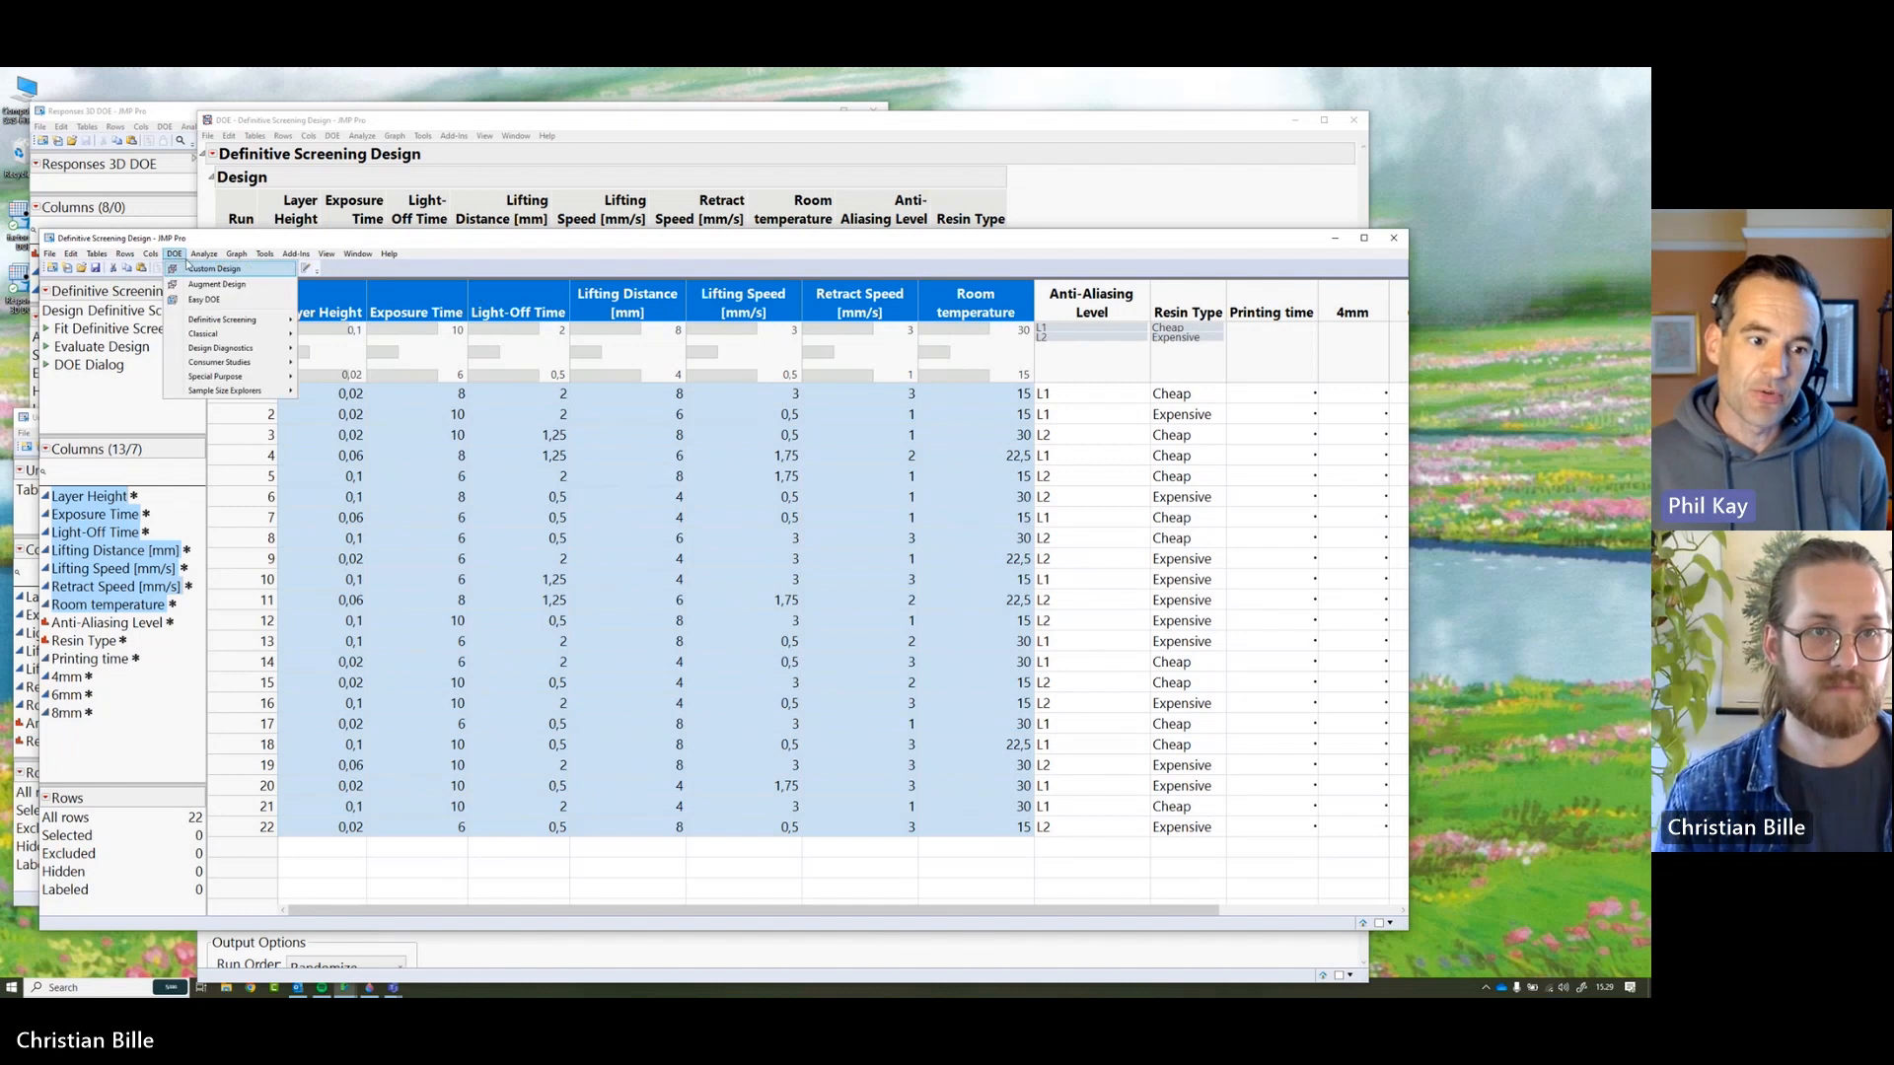
click(193, 268)
drag(399, 181, 412, 278)
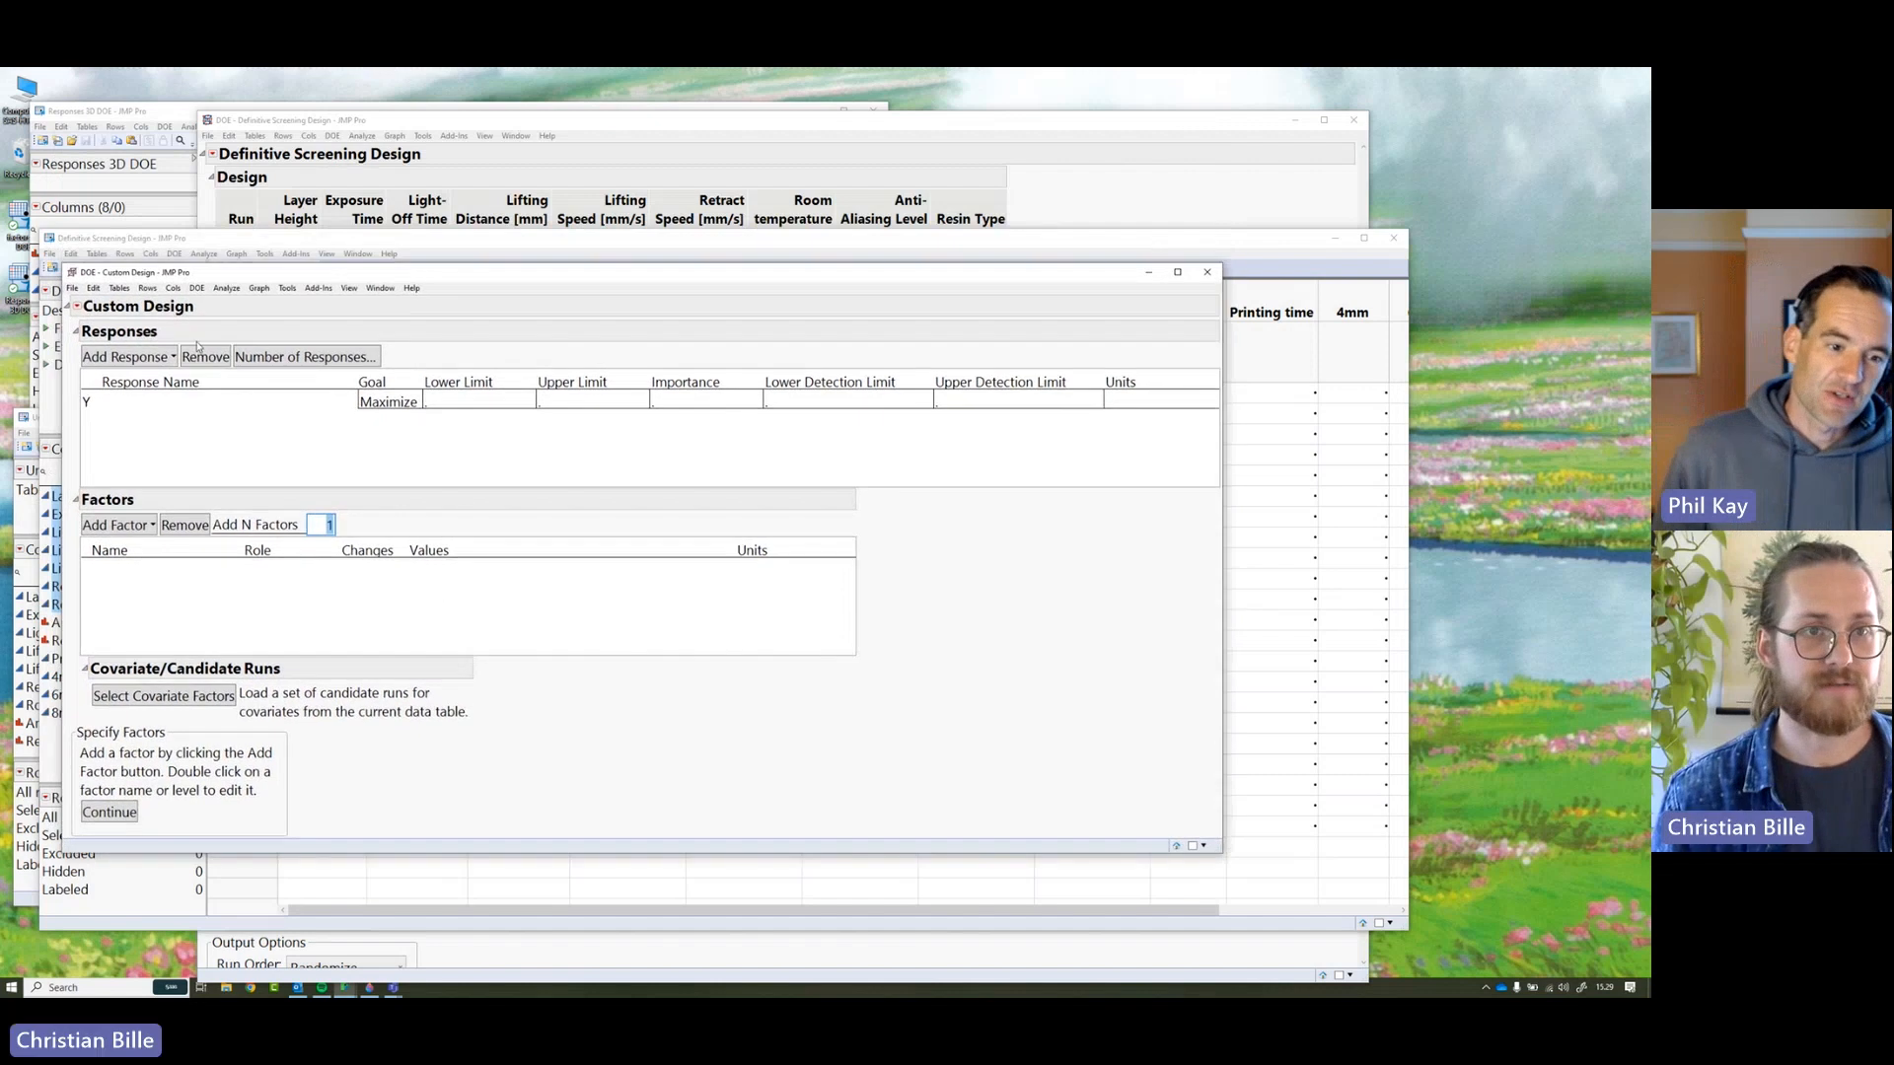
click(145, 361)
click(89, 317)
click(77, 306)
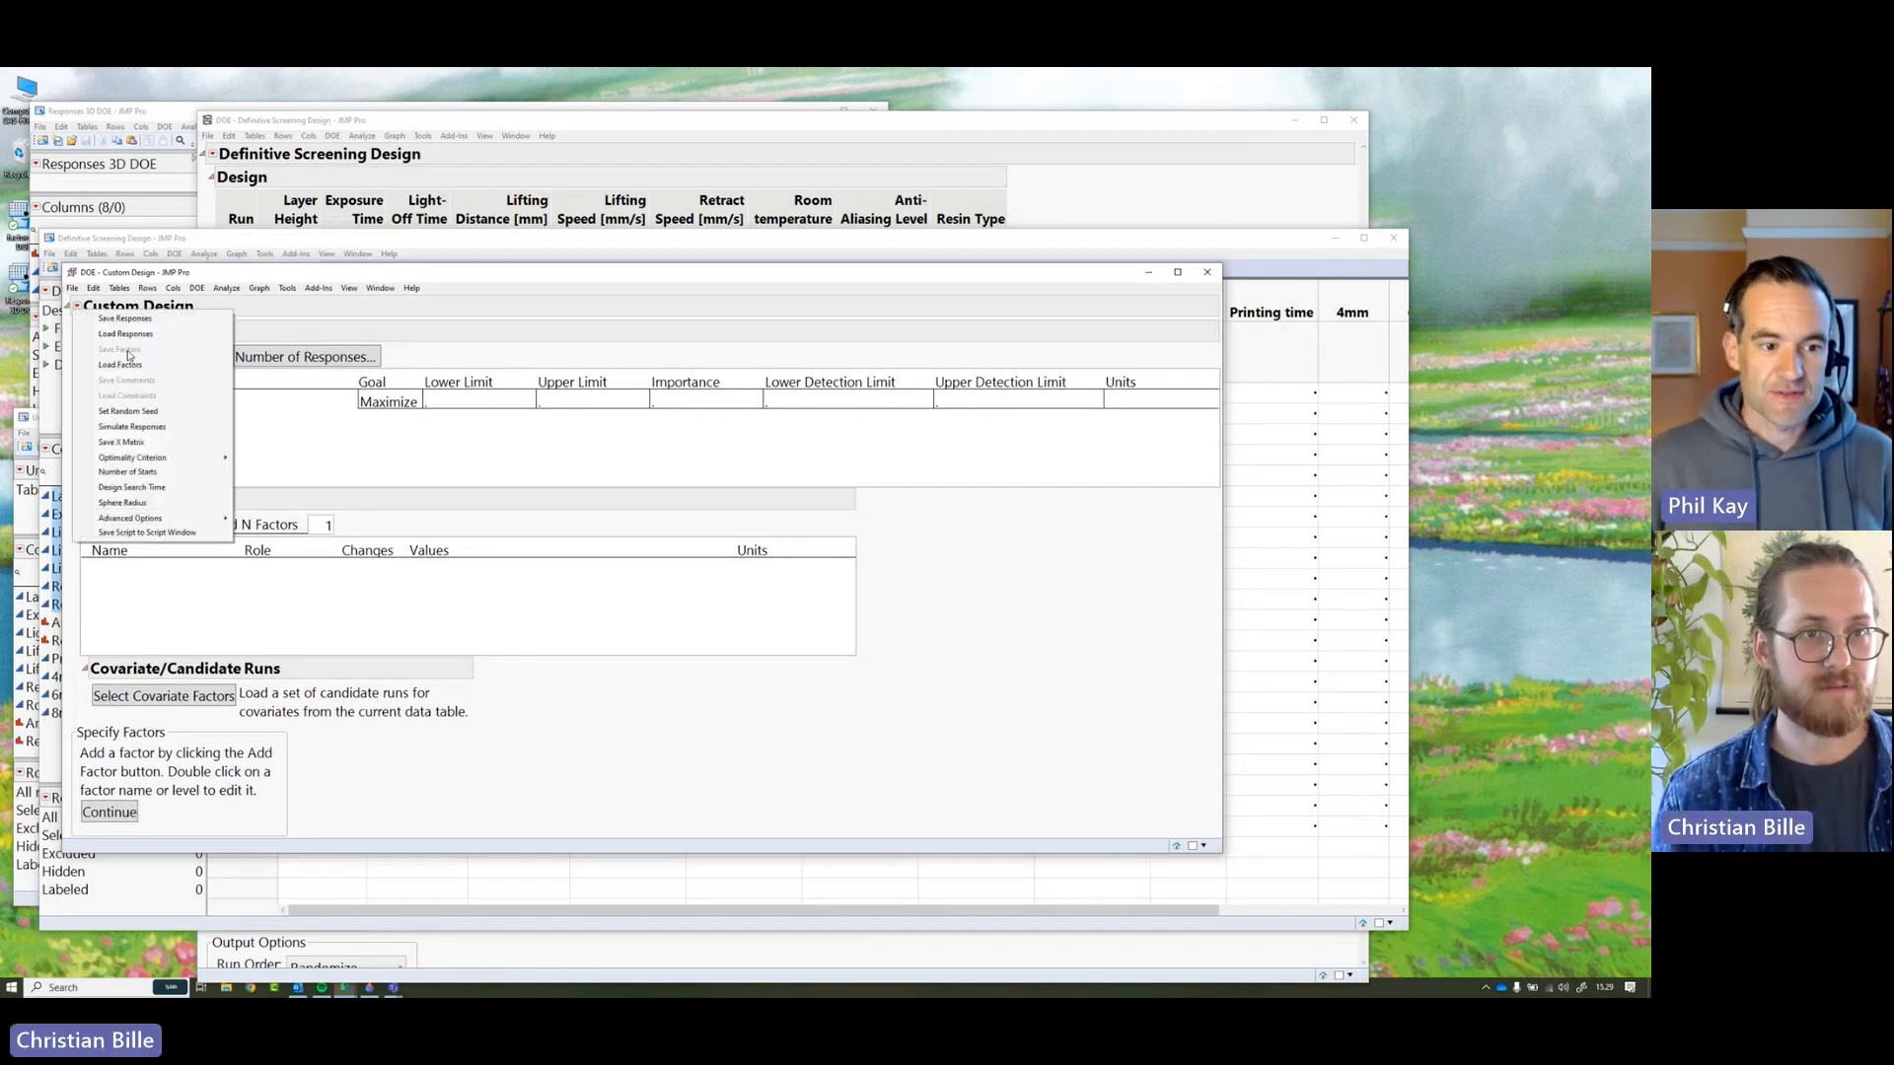
click(129, 335)
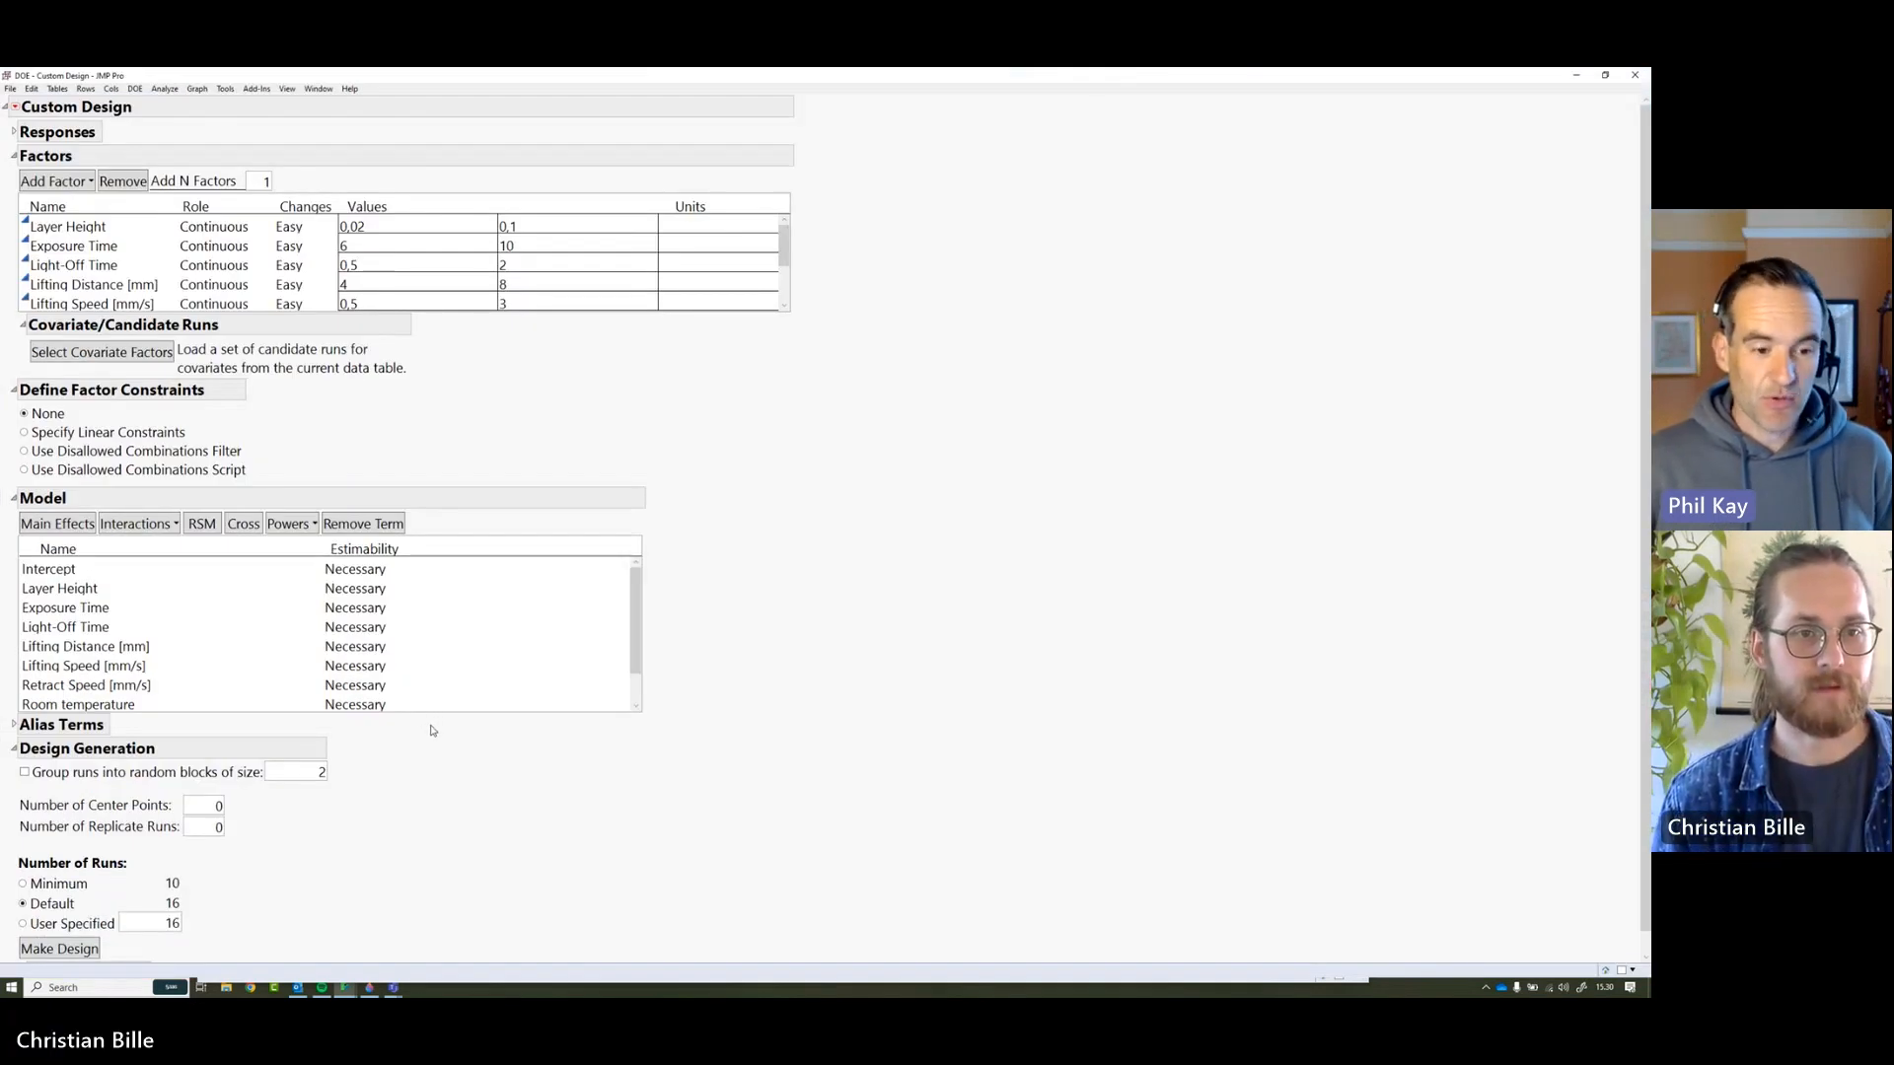
- Enlarge the Custom Design's model term list to show all main effects and highlight Layer Height through Resin Type
scroll(428, 689, down, 1)
scroll(417, 552, up, 1)
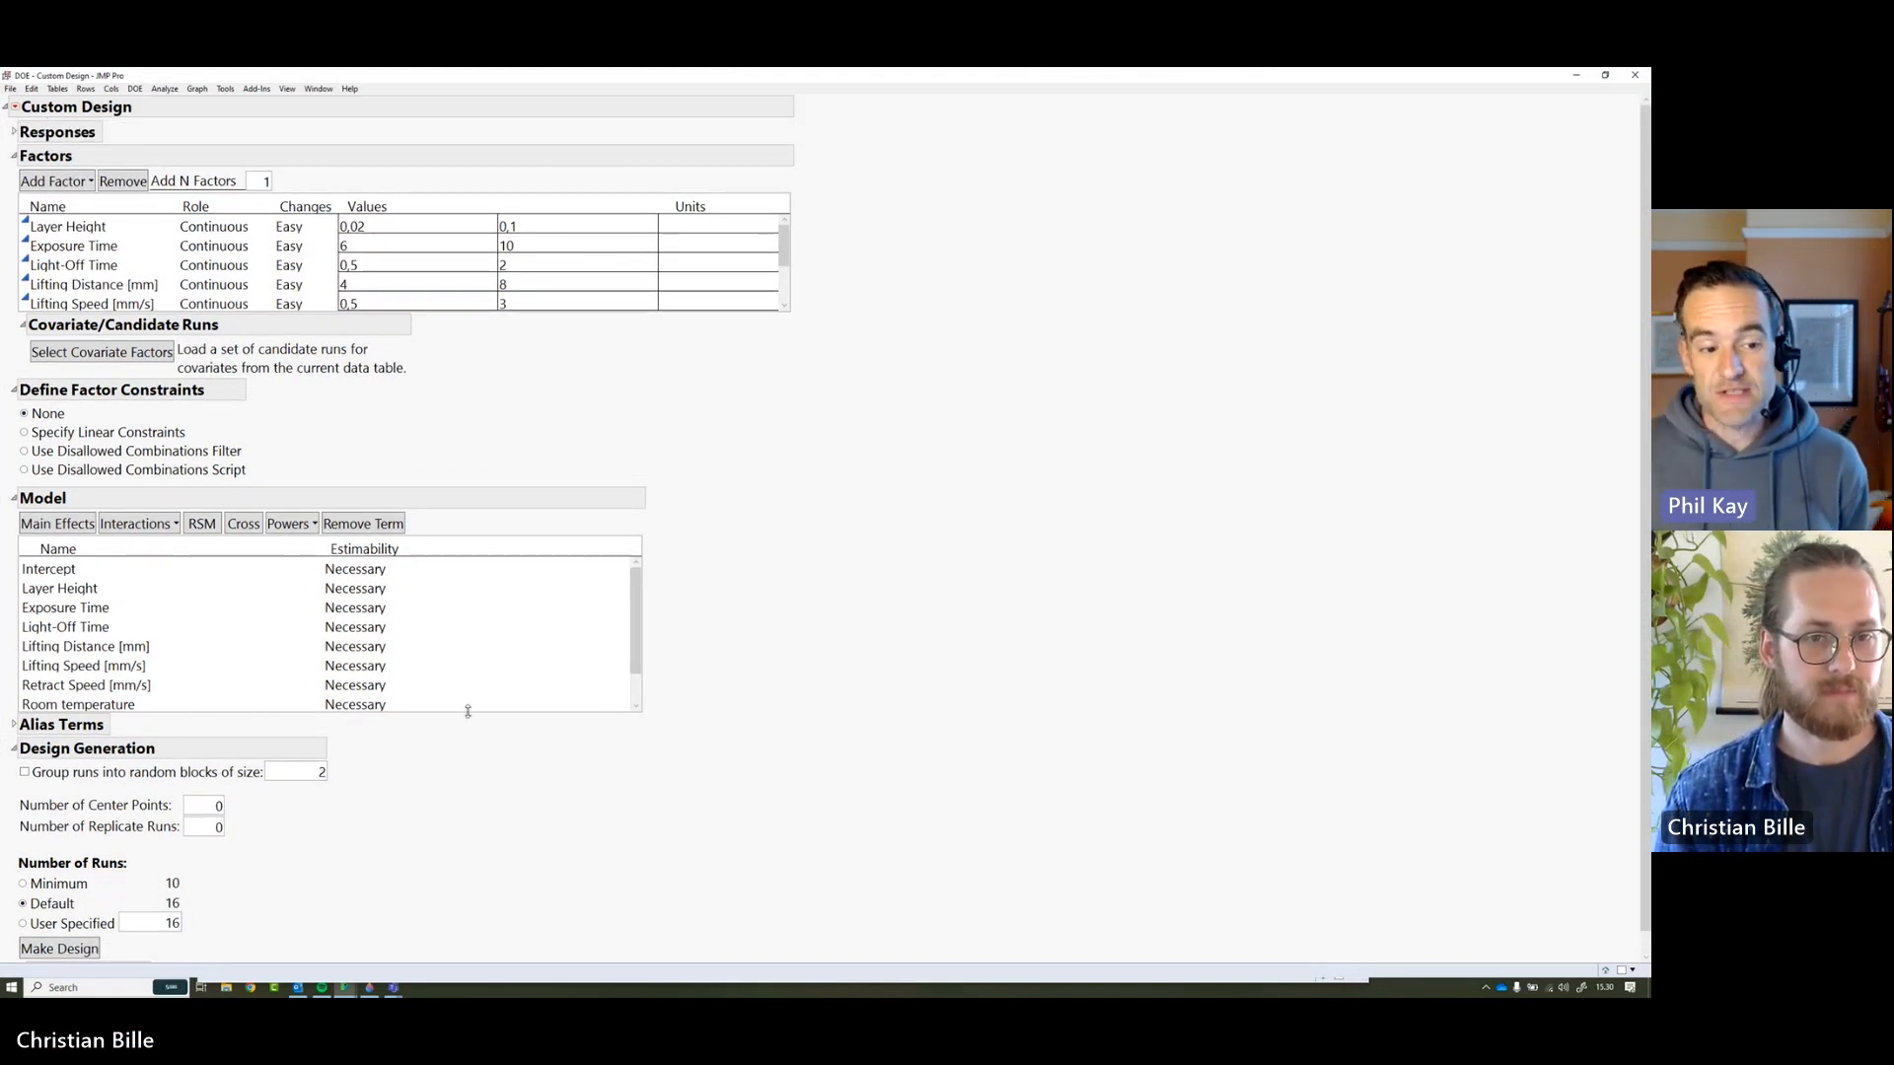
drag(467, 711, 460, 829)
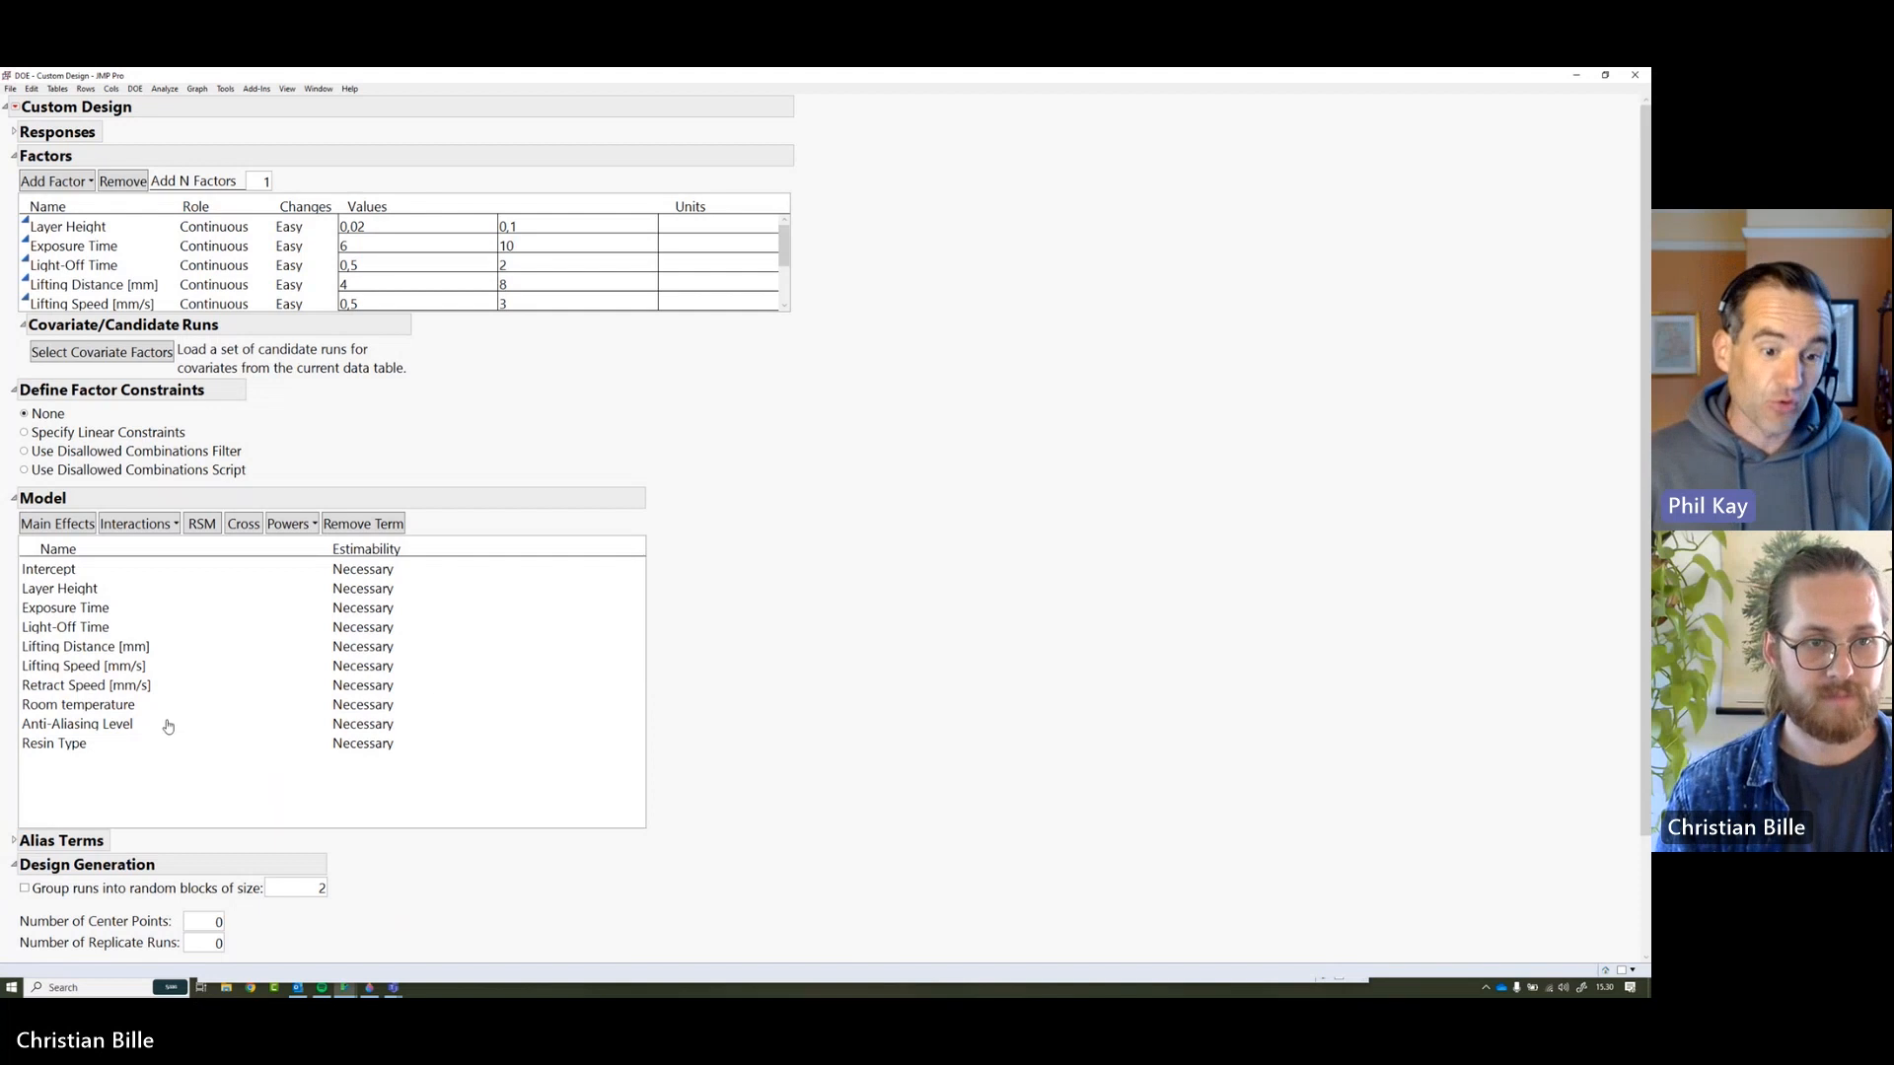
drag(114, 750, 114, 589)
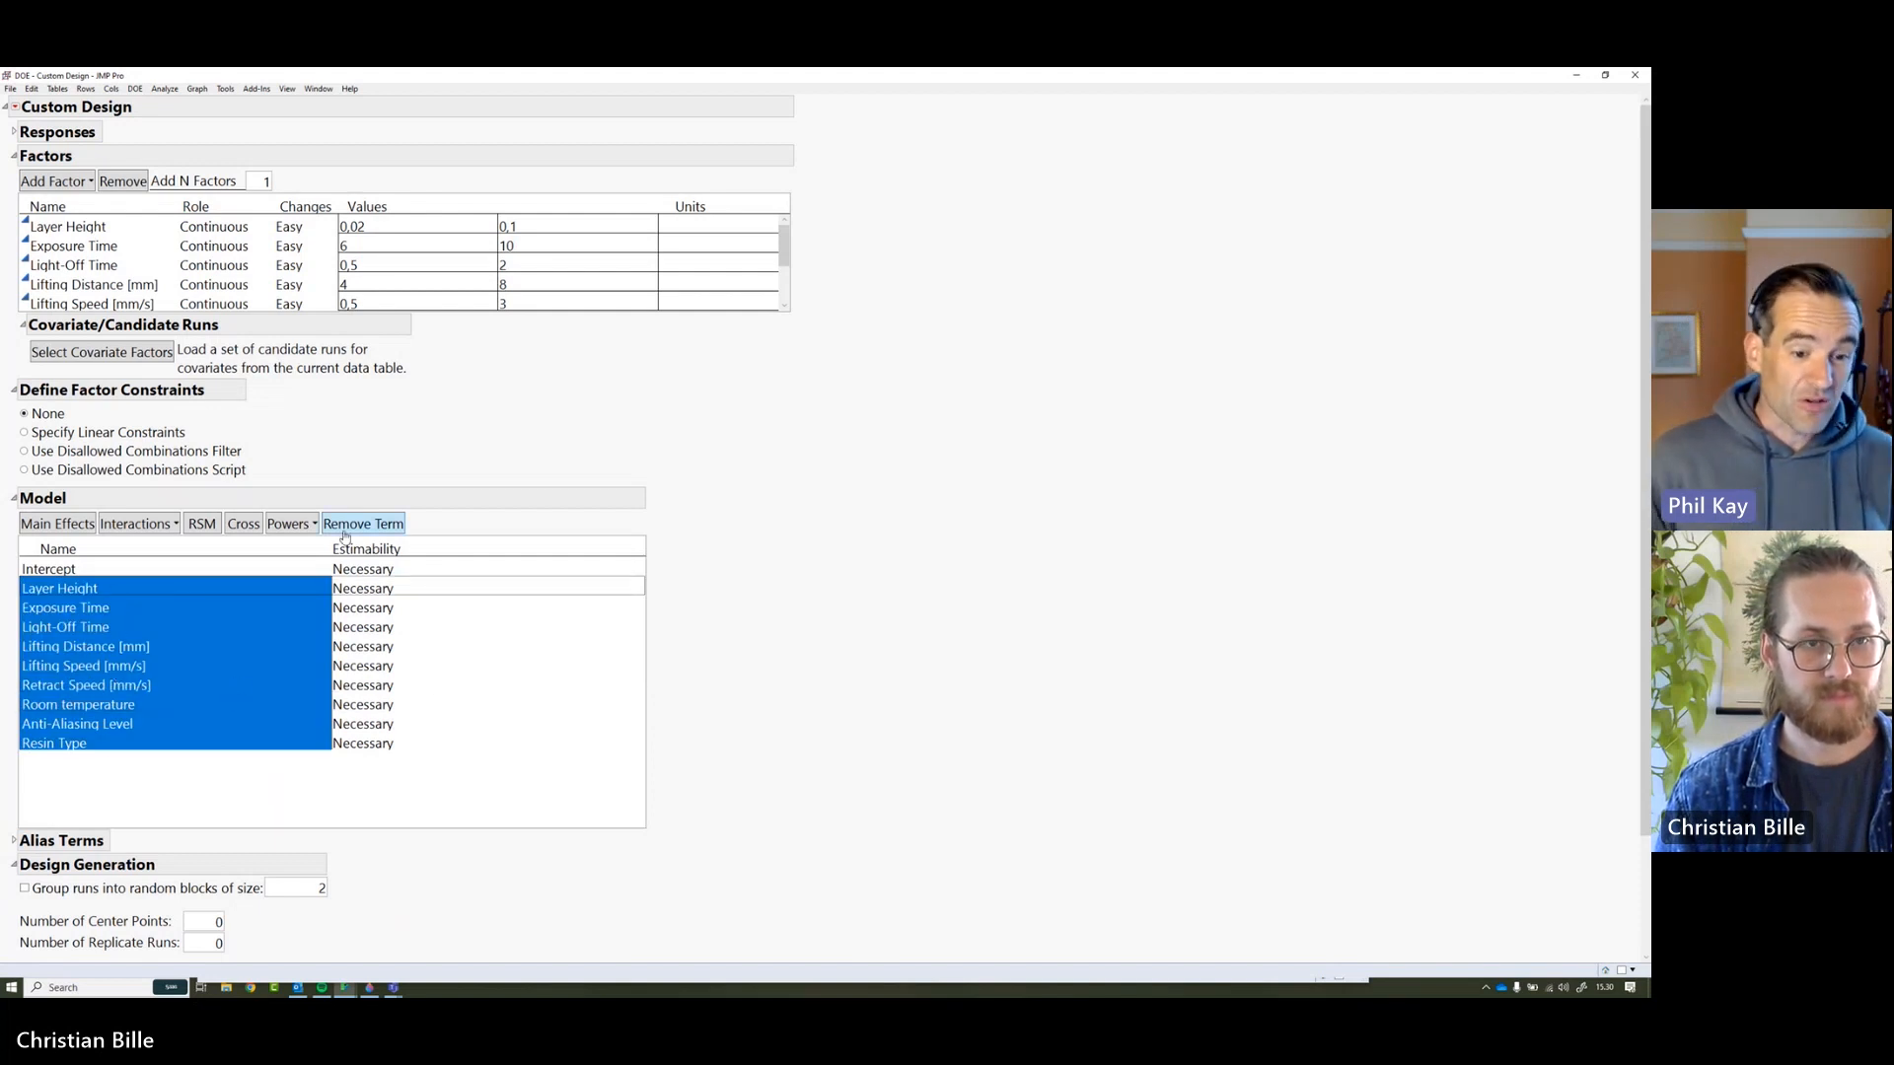
click(213, 781)
scroll(213, 782, down, 3)
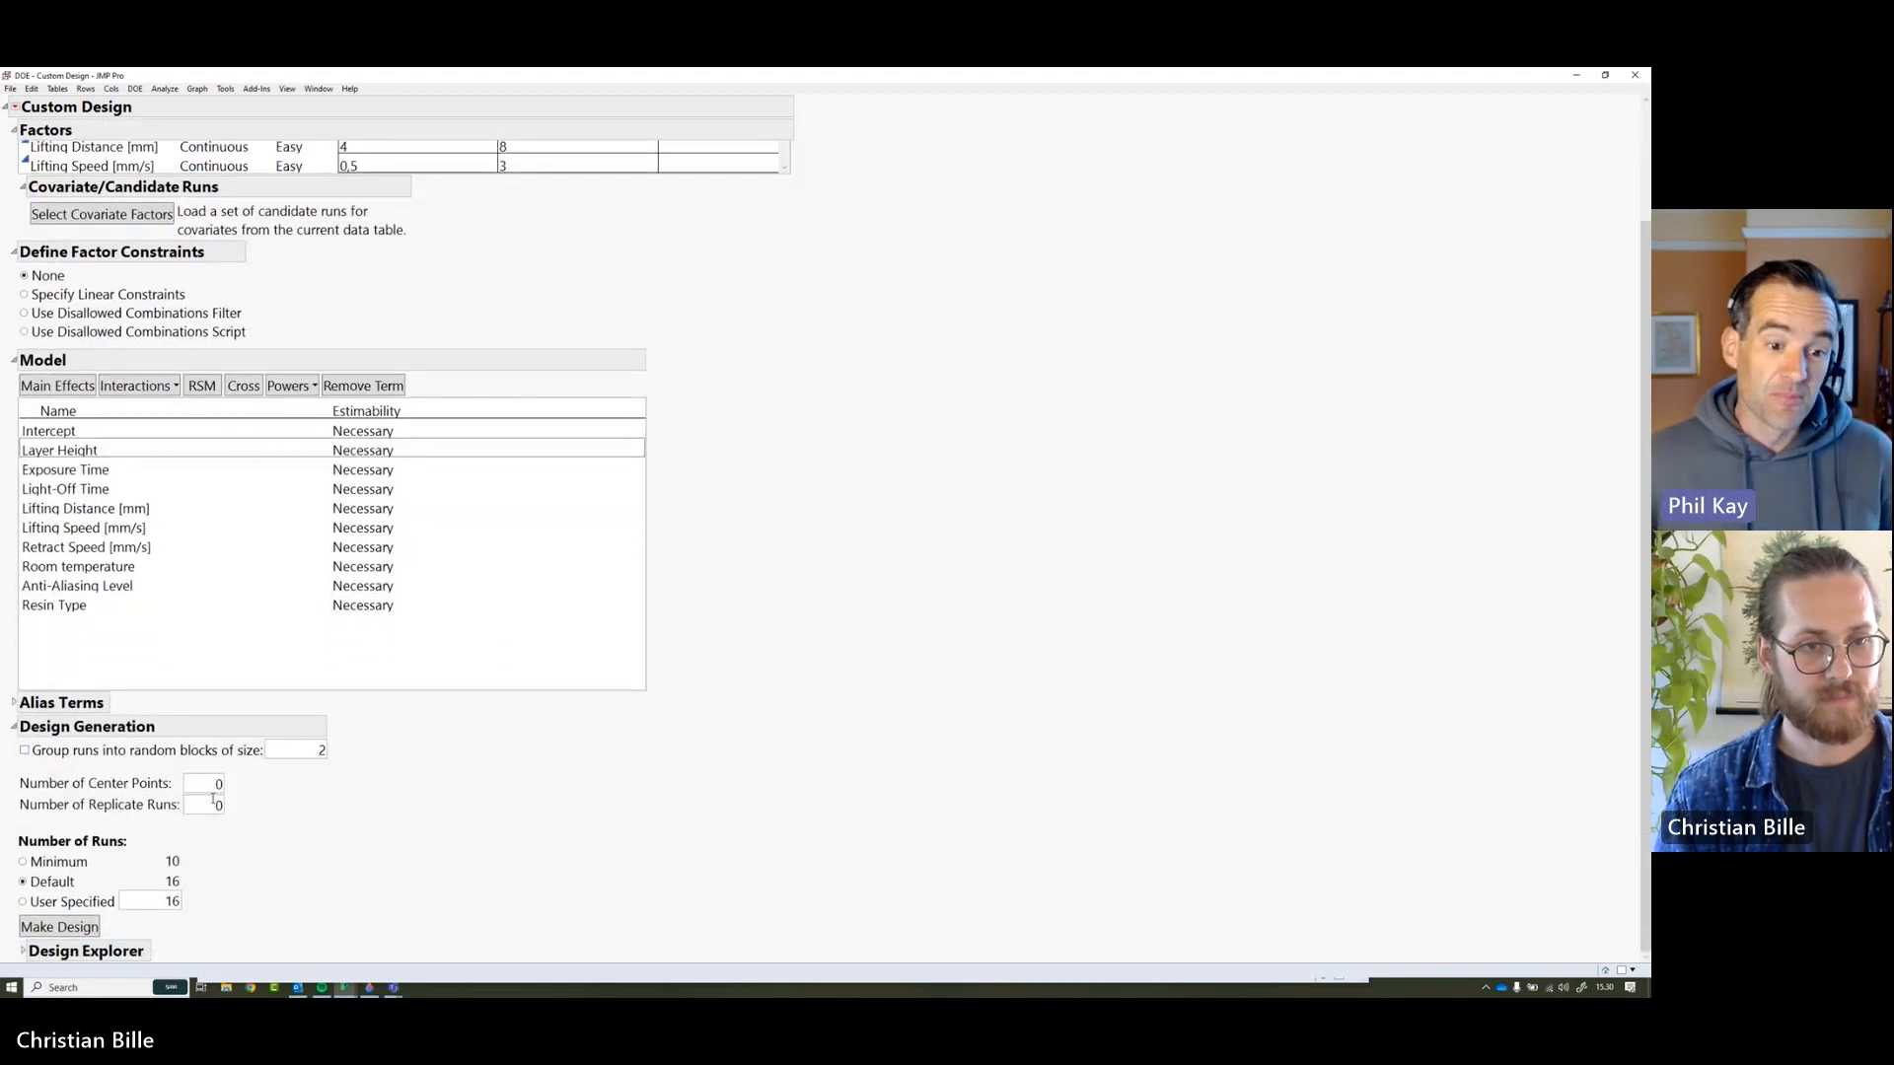
- Set the number of runs to Minimum and point out that run count and the main effects it covers
click(57, 864)
mouse_move(225, 887)
mouse_down()
mouse_move(139, 868)
mouse_move(205, 880)
mouse_move(154, 840)
mouse_up()
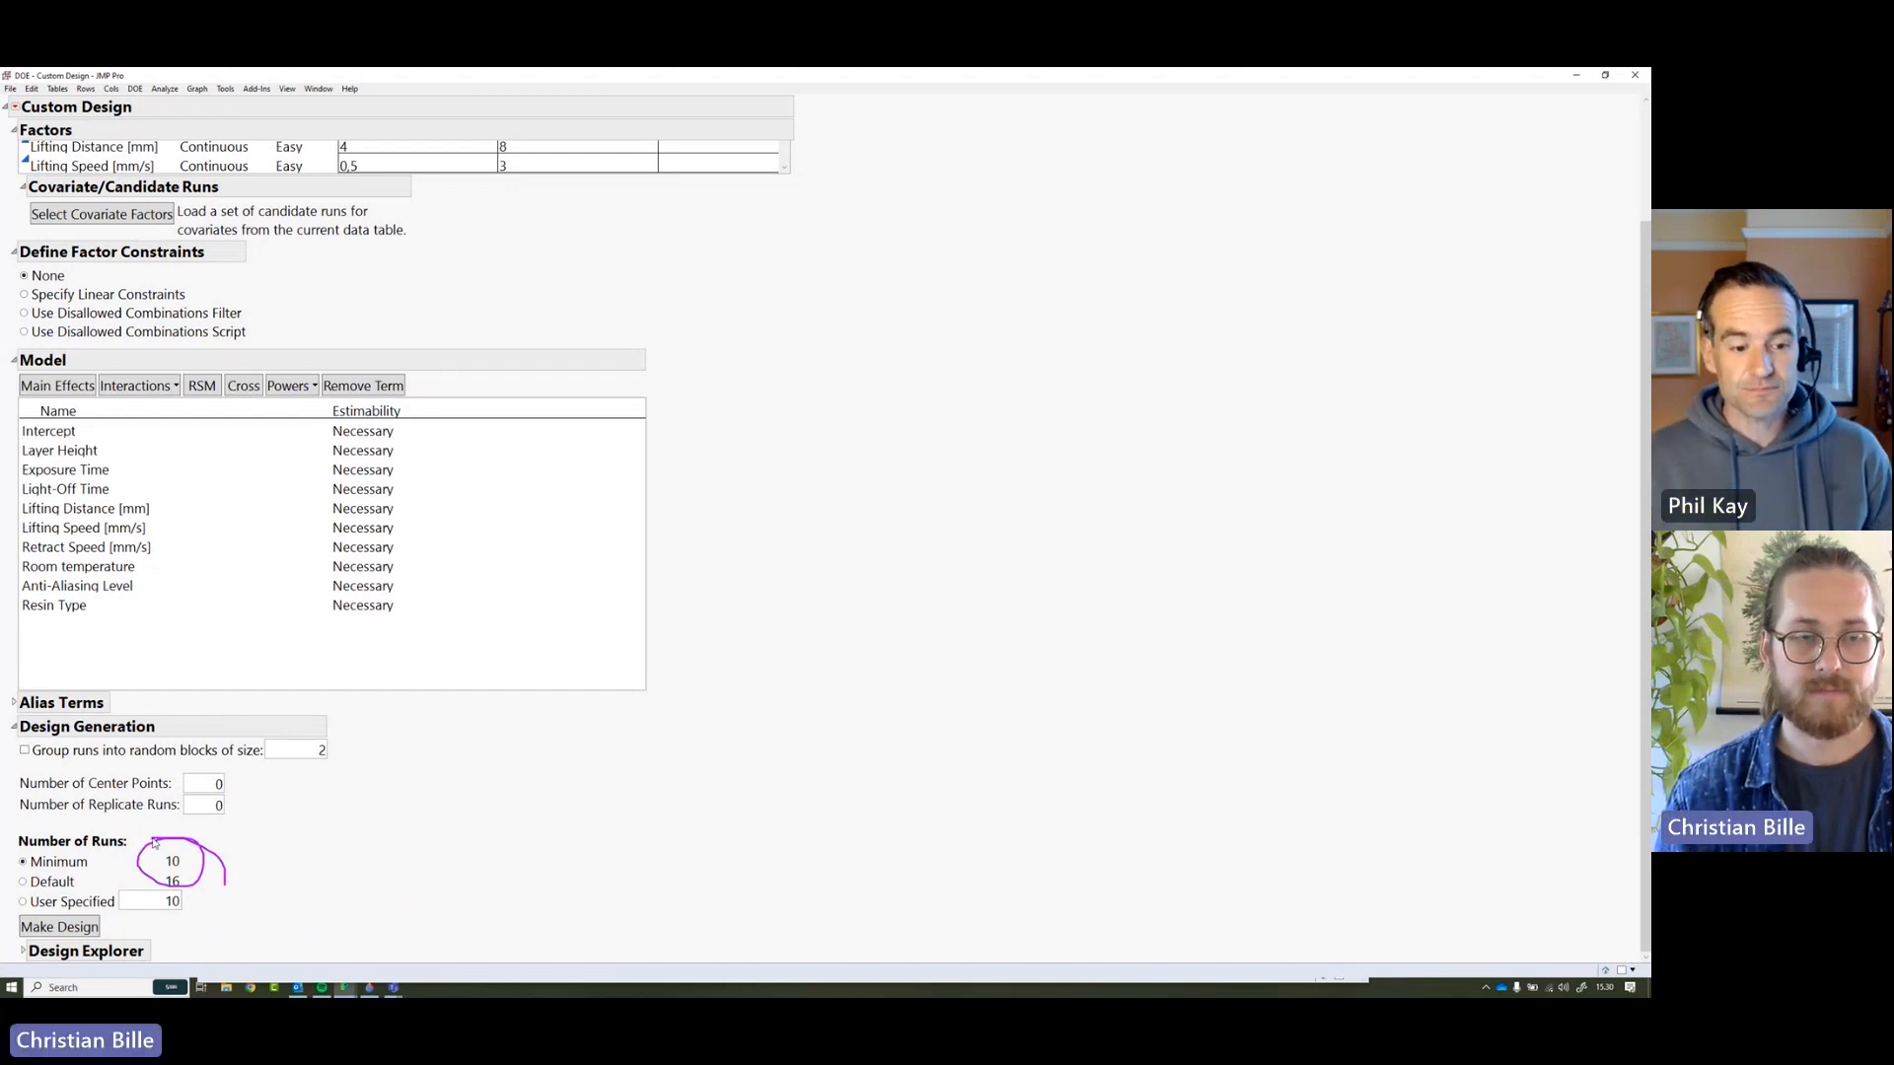
drag(141, 613, 107, 455)
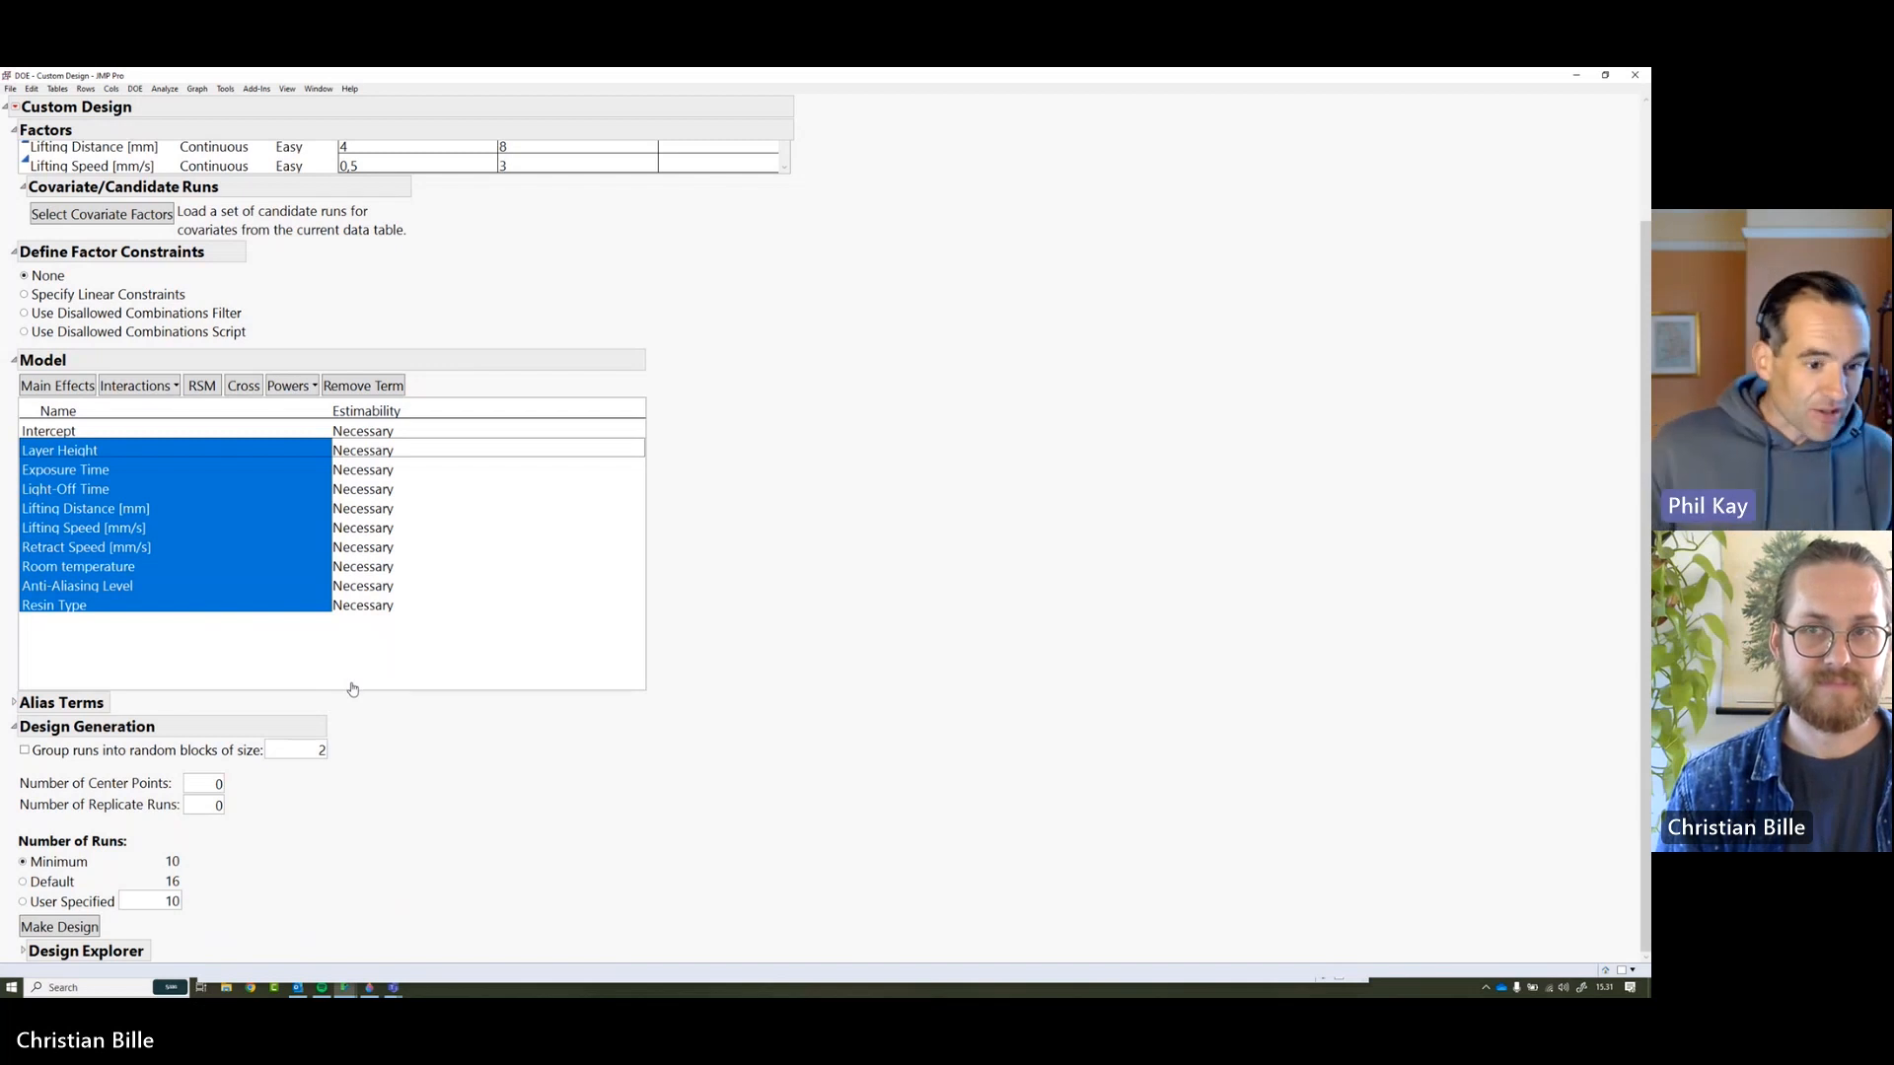
click(136, 491)
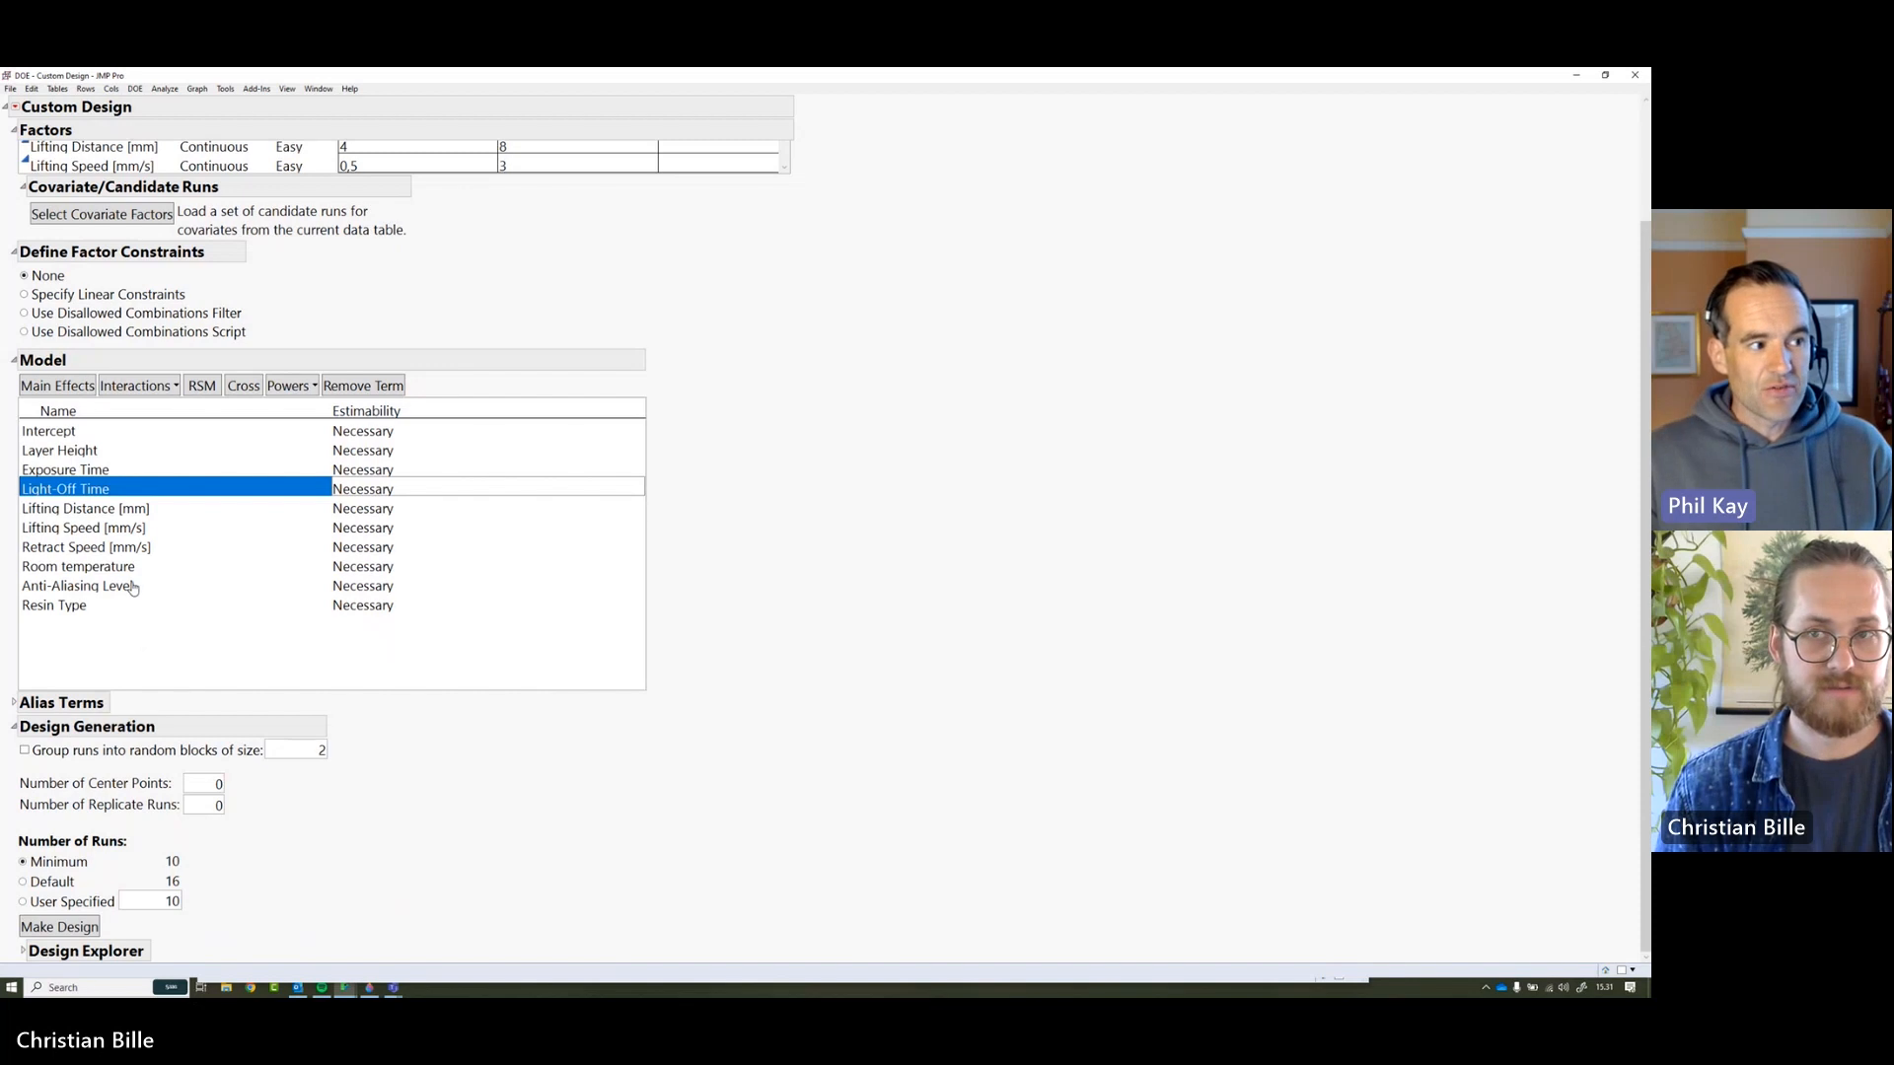
- Add second-power terms to the model for the factors, selecting the main effects Layer Height through Resin Type
drag(198, 688, 237, 827)
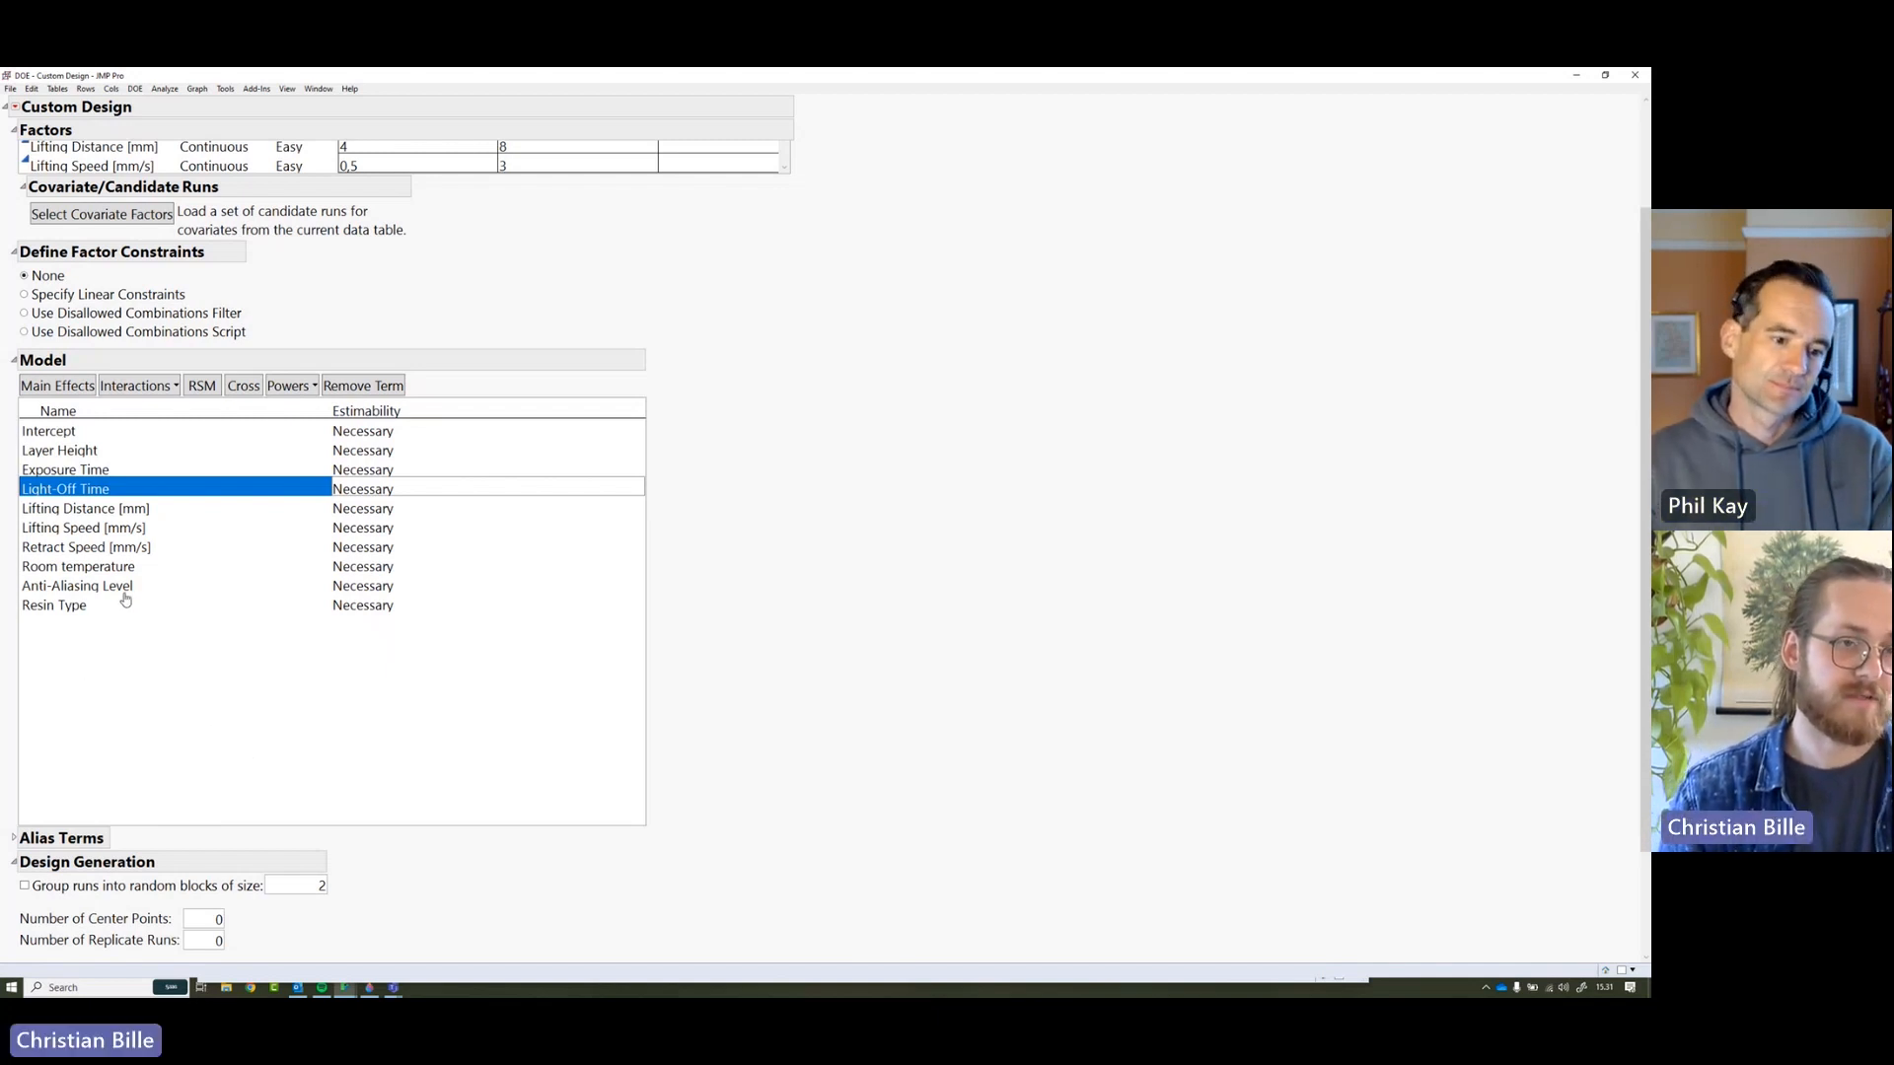
drag(121, 606, 132, 462)
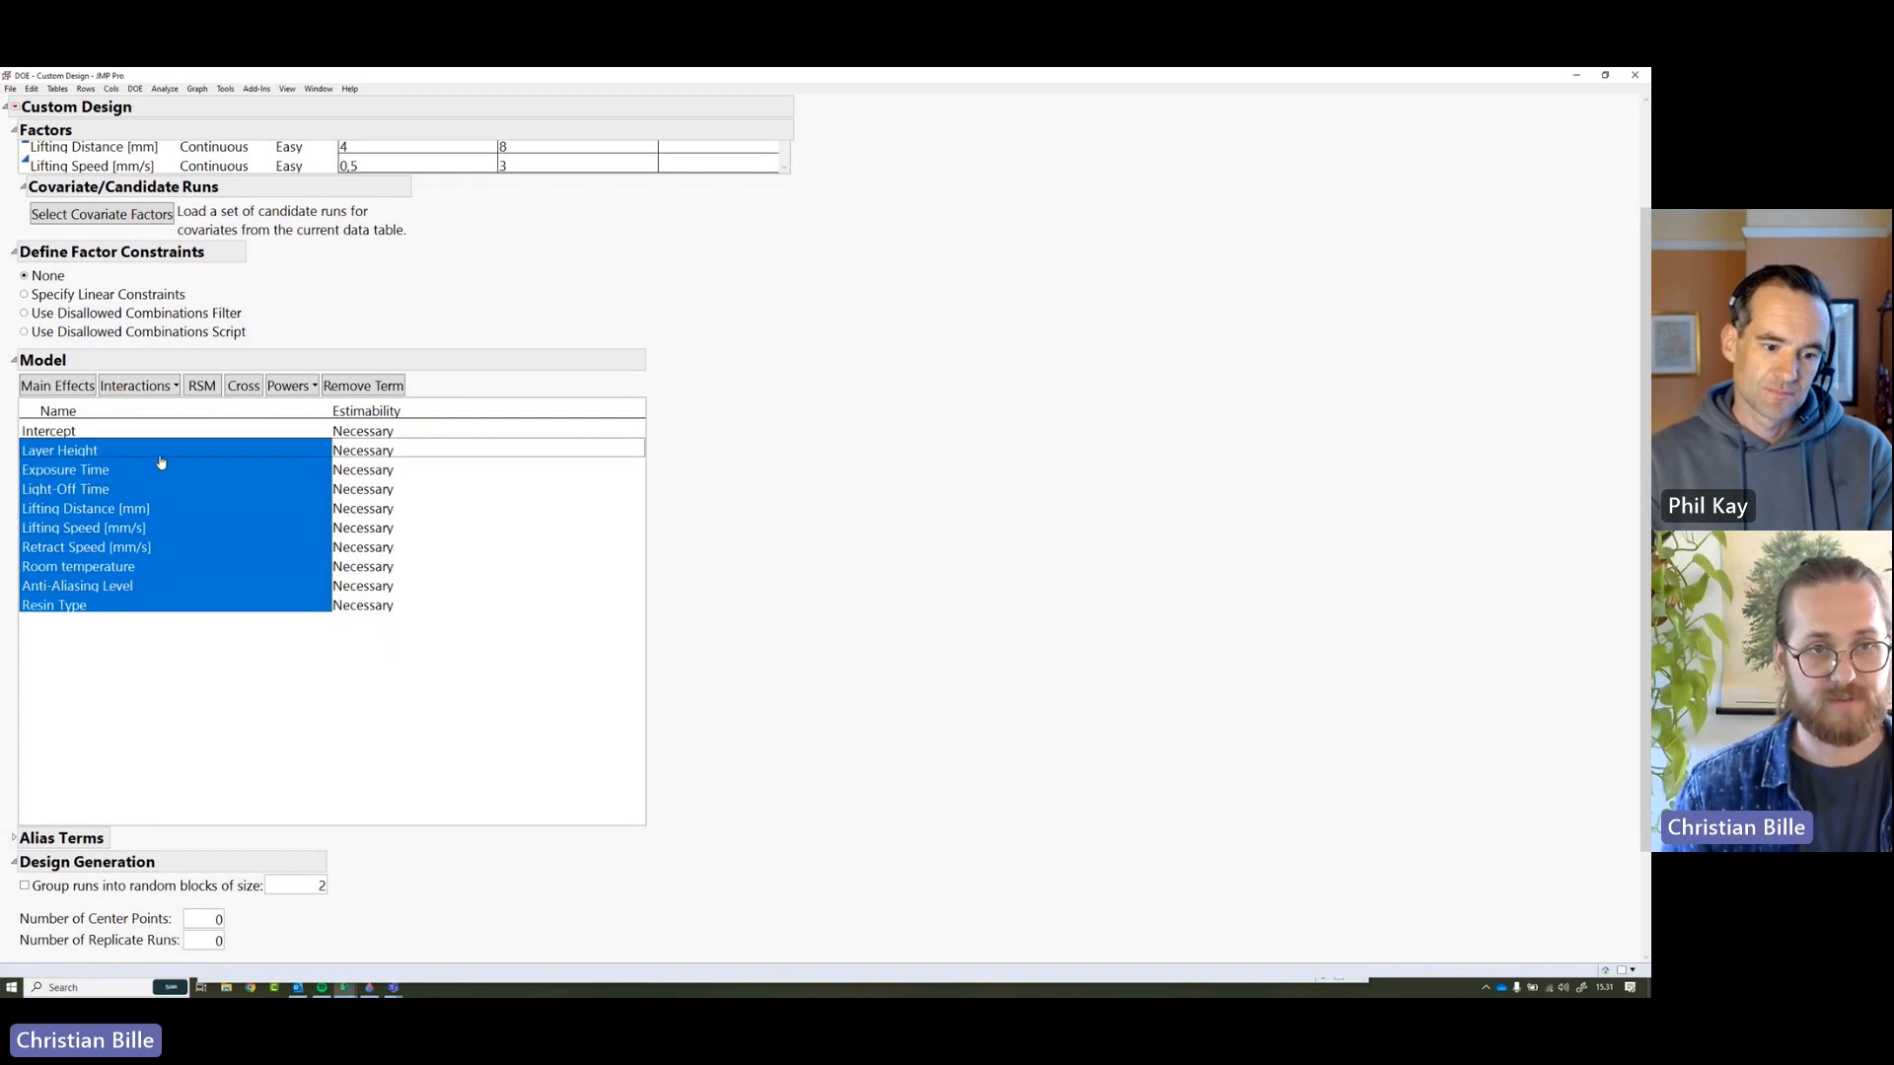
click(294, 386)
click(297, 406)
scroll(264, 508, down, 1)
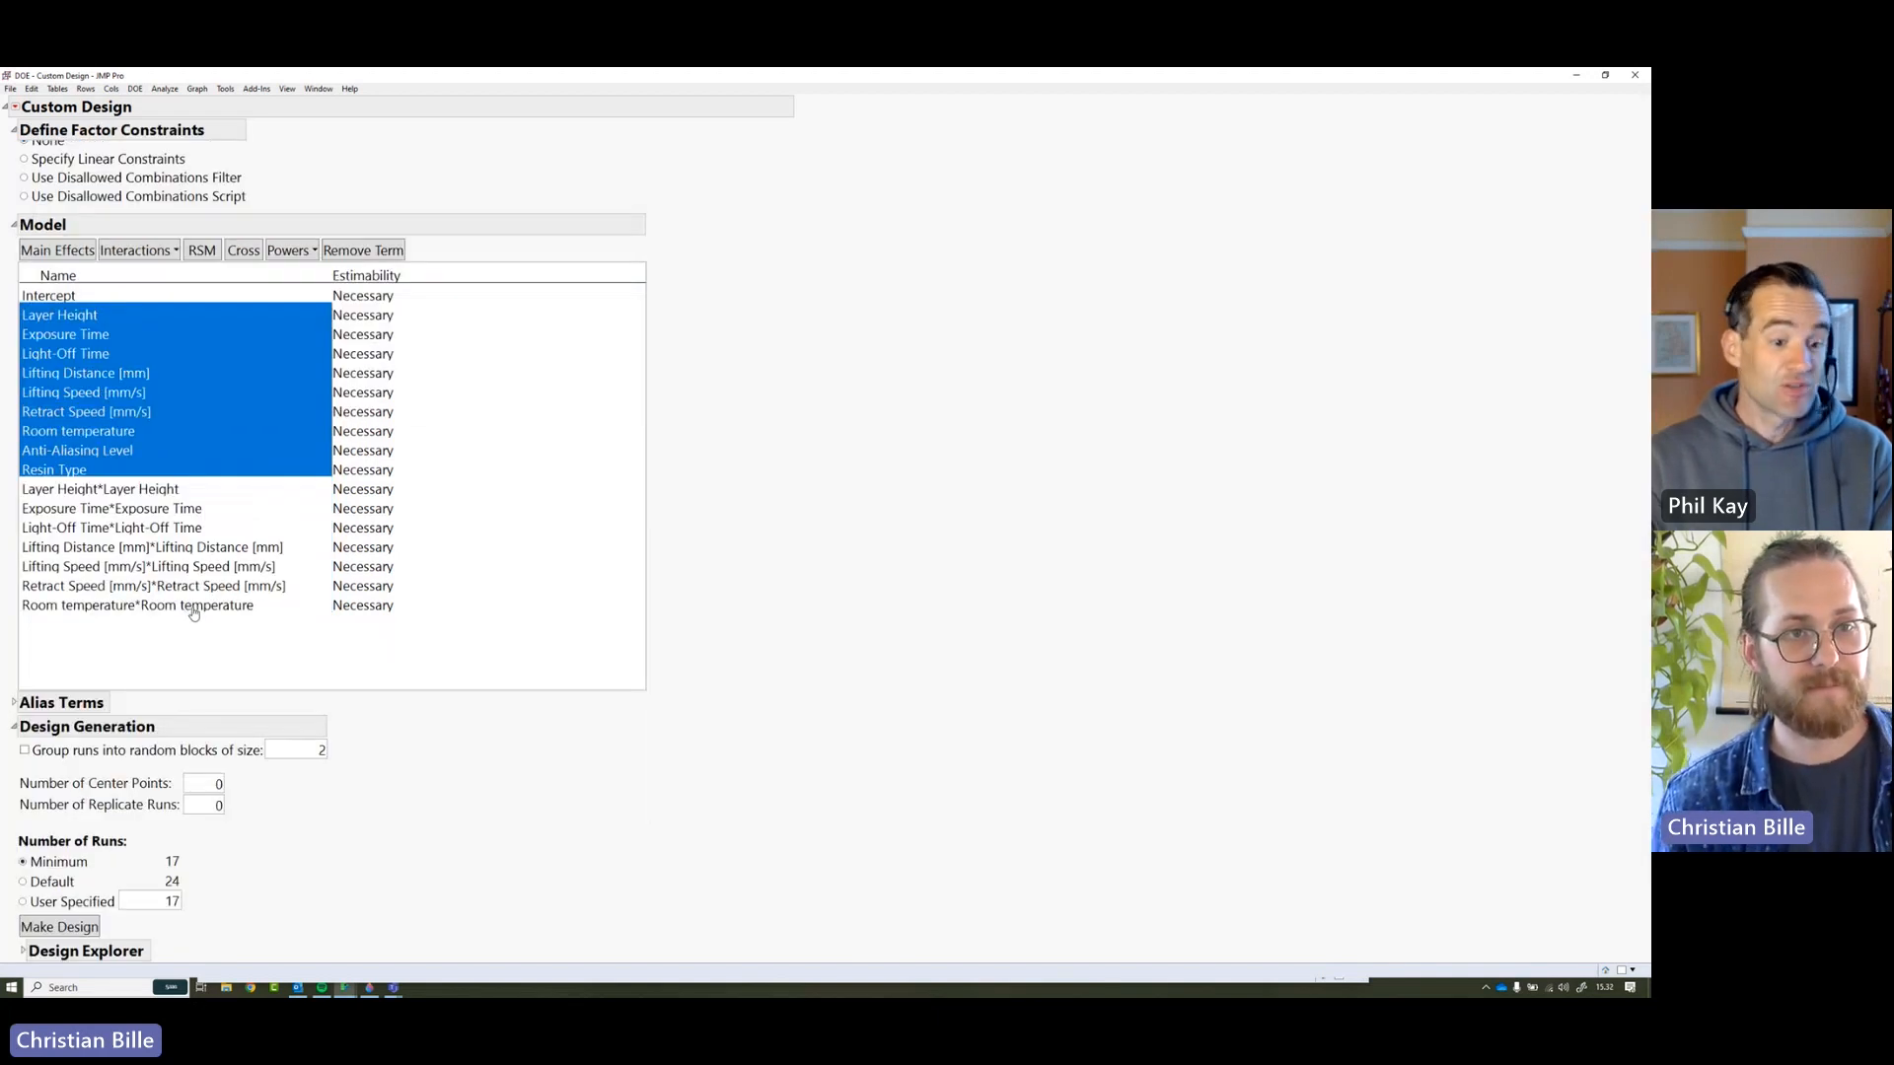
- Remove the quadratic term Room temperature*Room temperature from the model
click(154, 608)
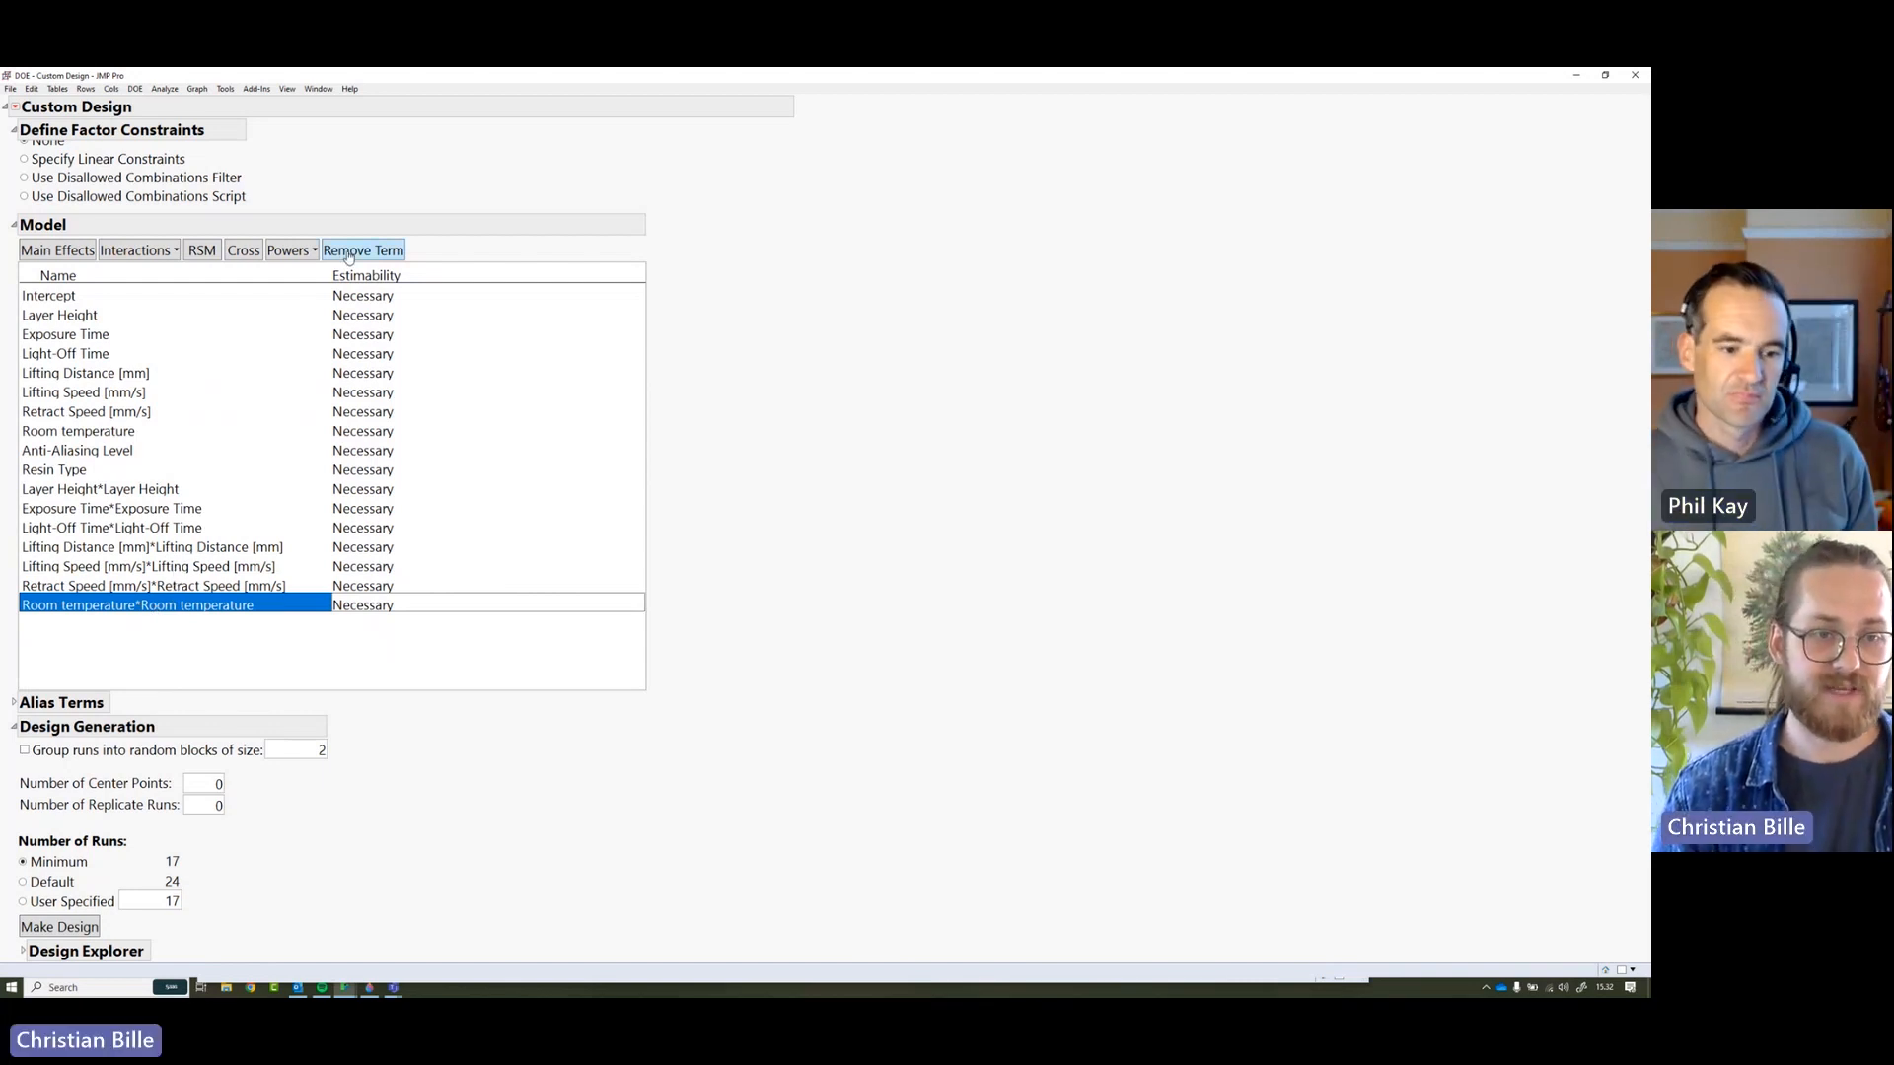
mouse_move(481, 837)
mouse_down()
mouse_move(197, 840)
mouse_move(219, 875)
mouse_up()
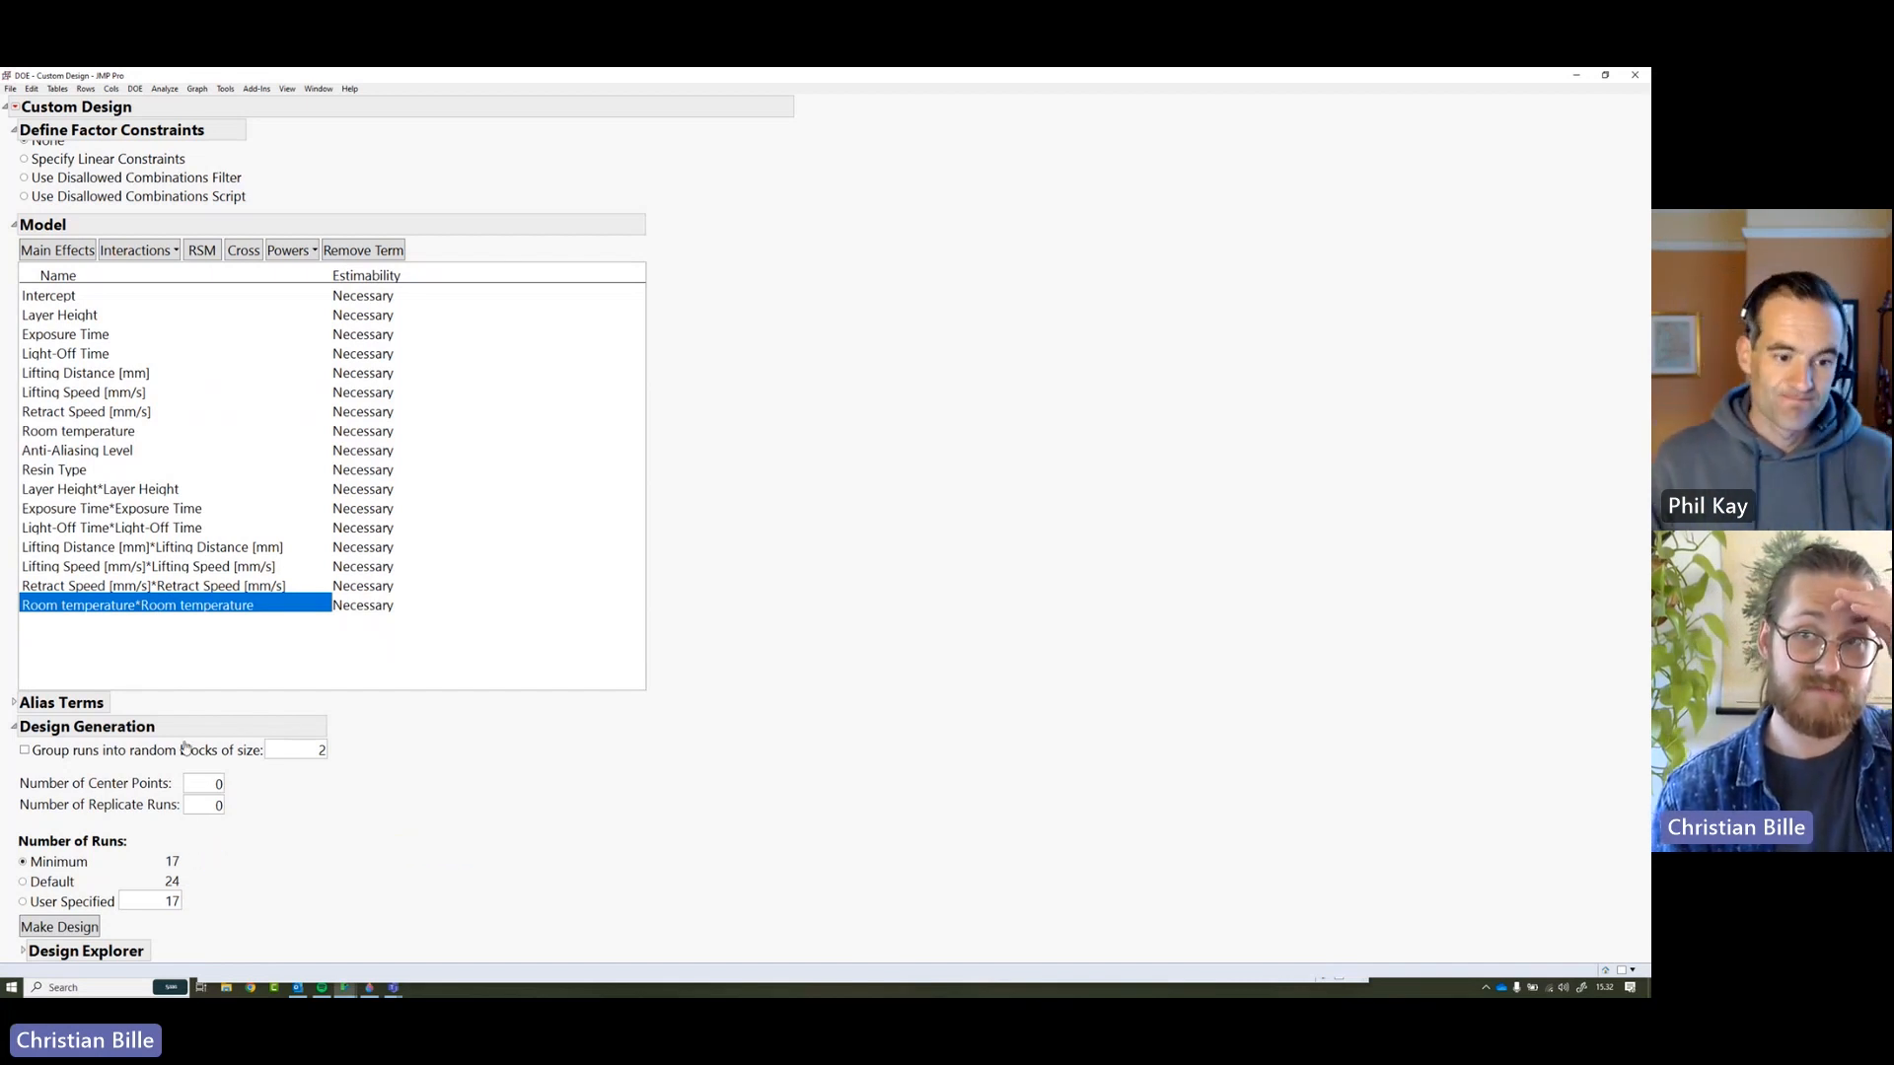
click(361, 253)
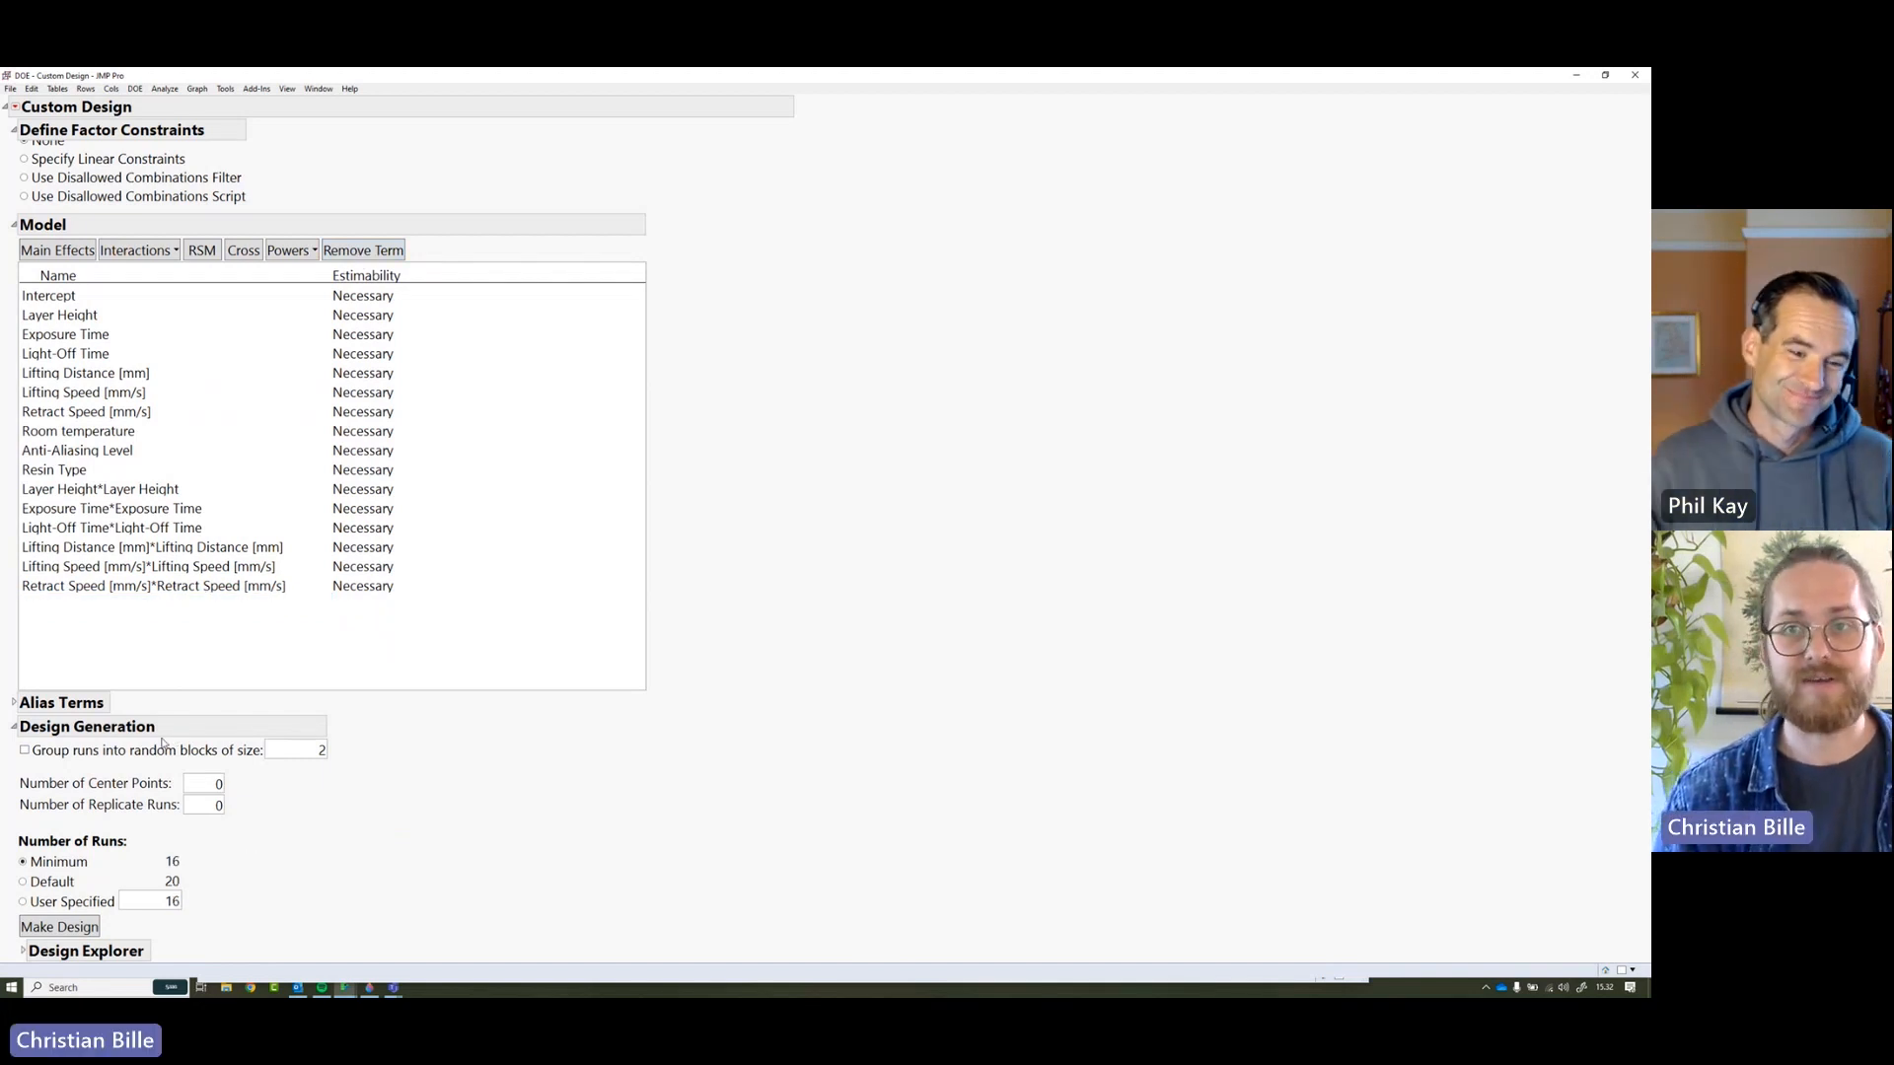
- Try to change the estimability of the quadratic terms Layer Height*Layer Height through Retract Speed*Retract Speed together
click(86, 584)
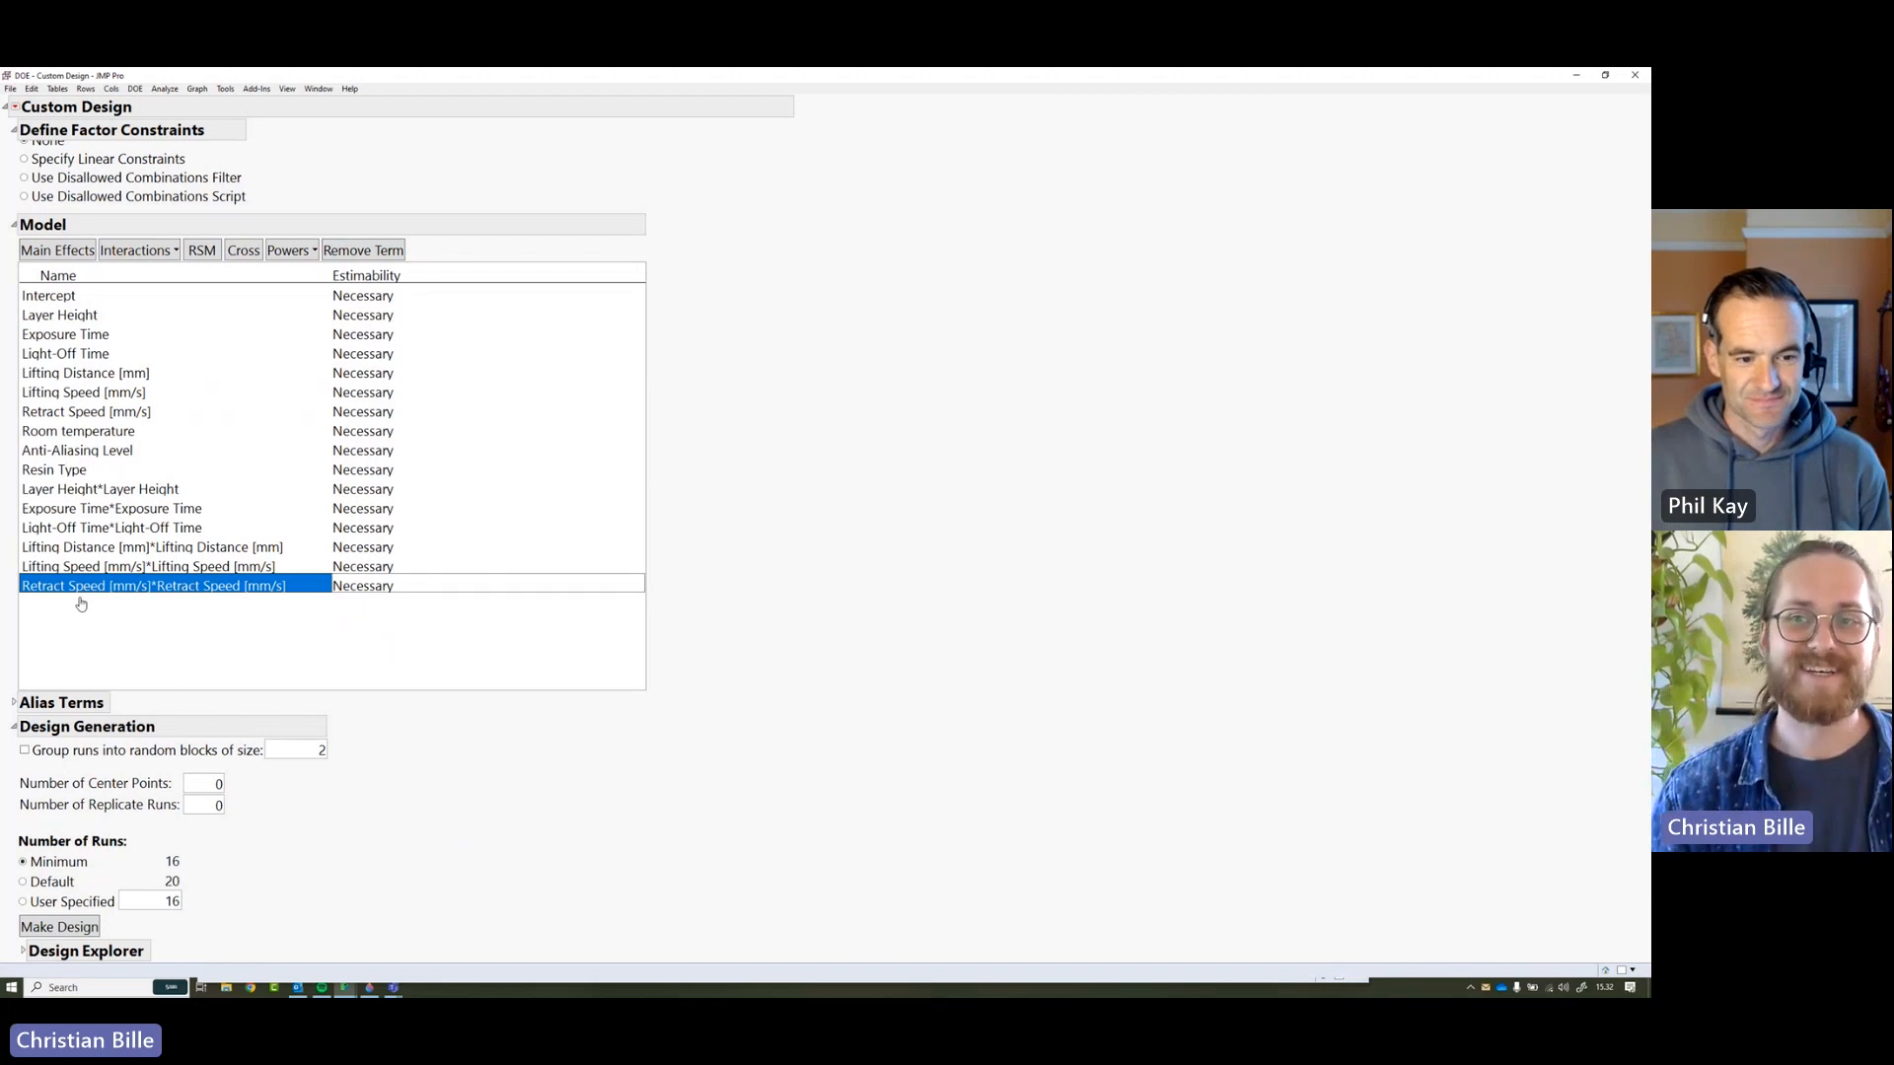
shift+click(73, 487)
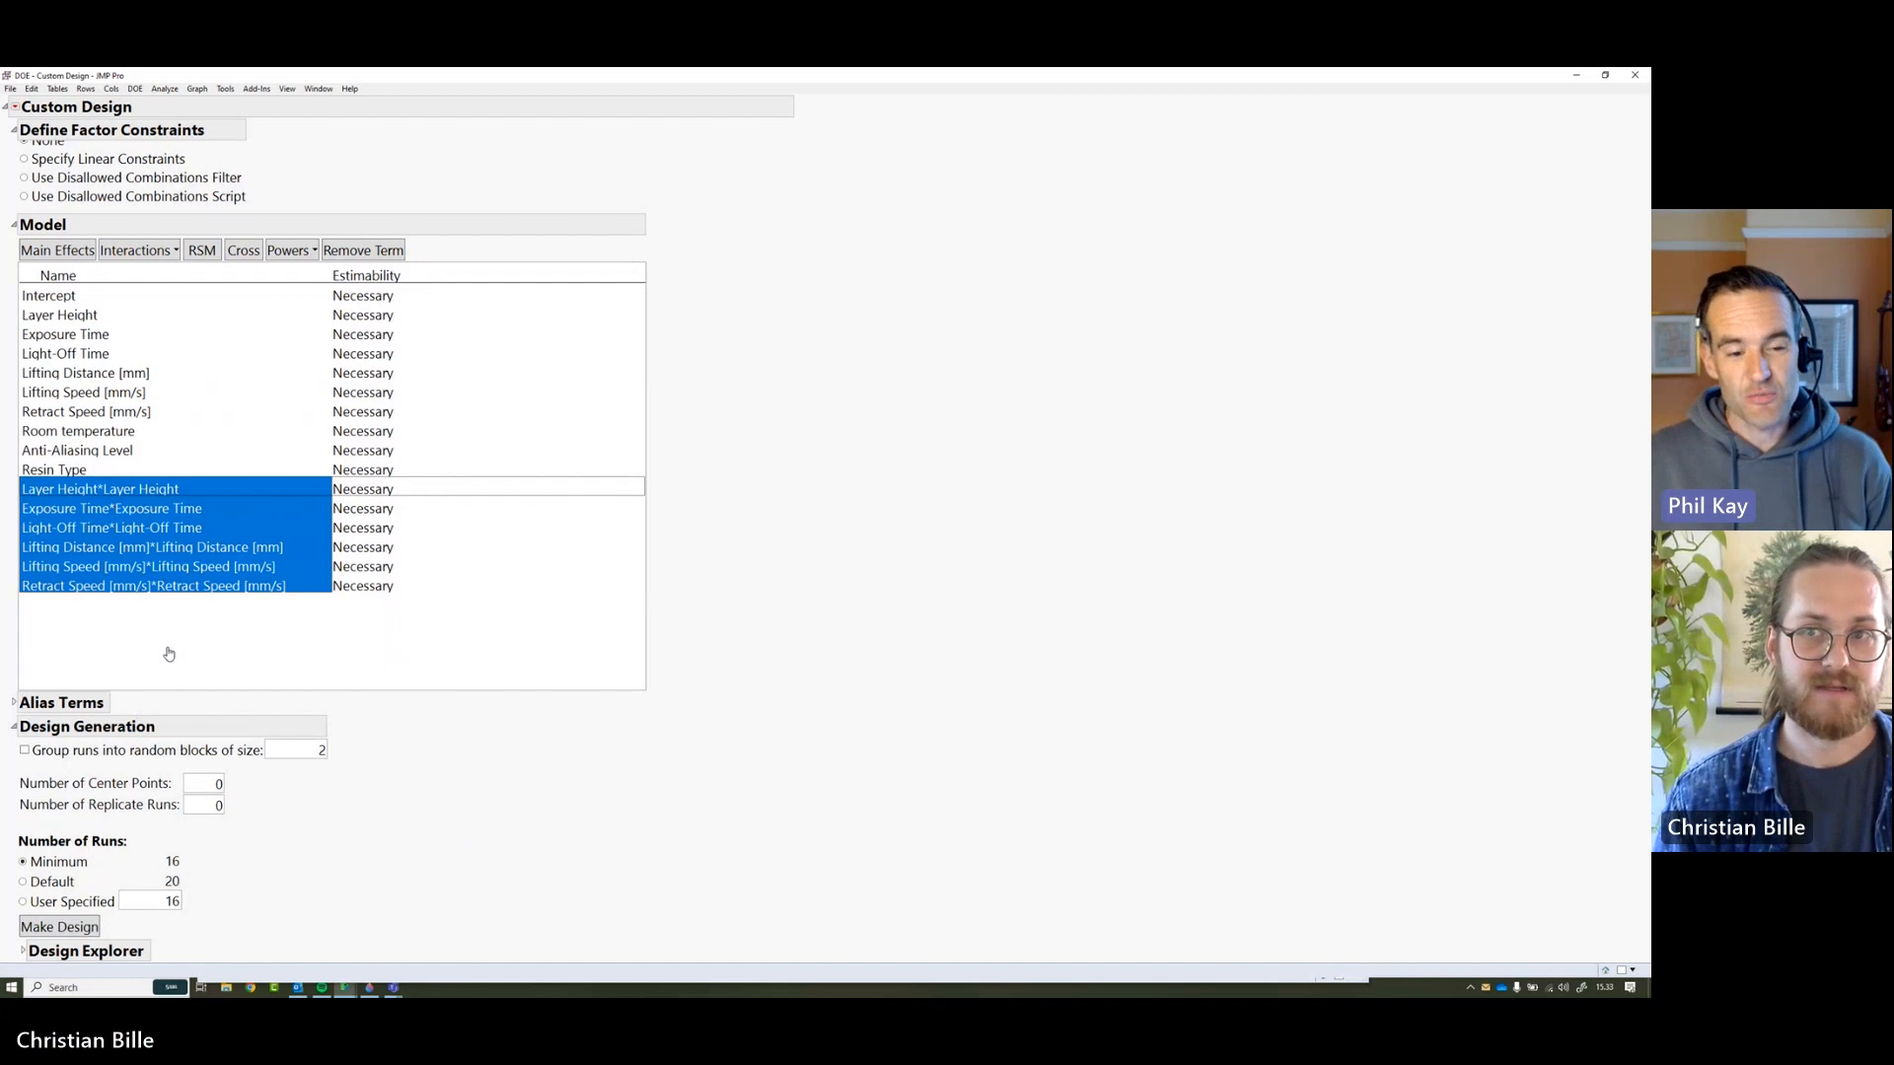
click(356, 526)
click(354, 514)
click(393, 715)
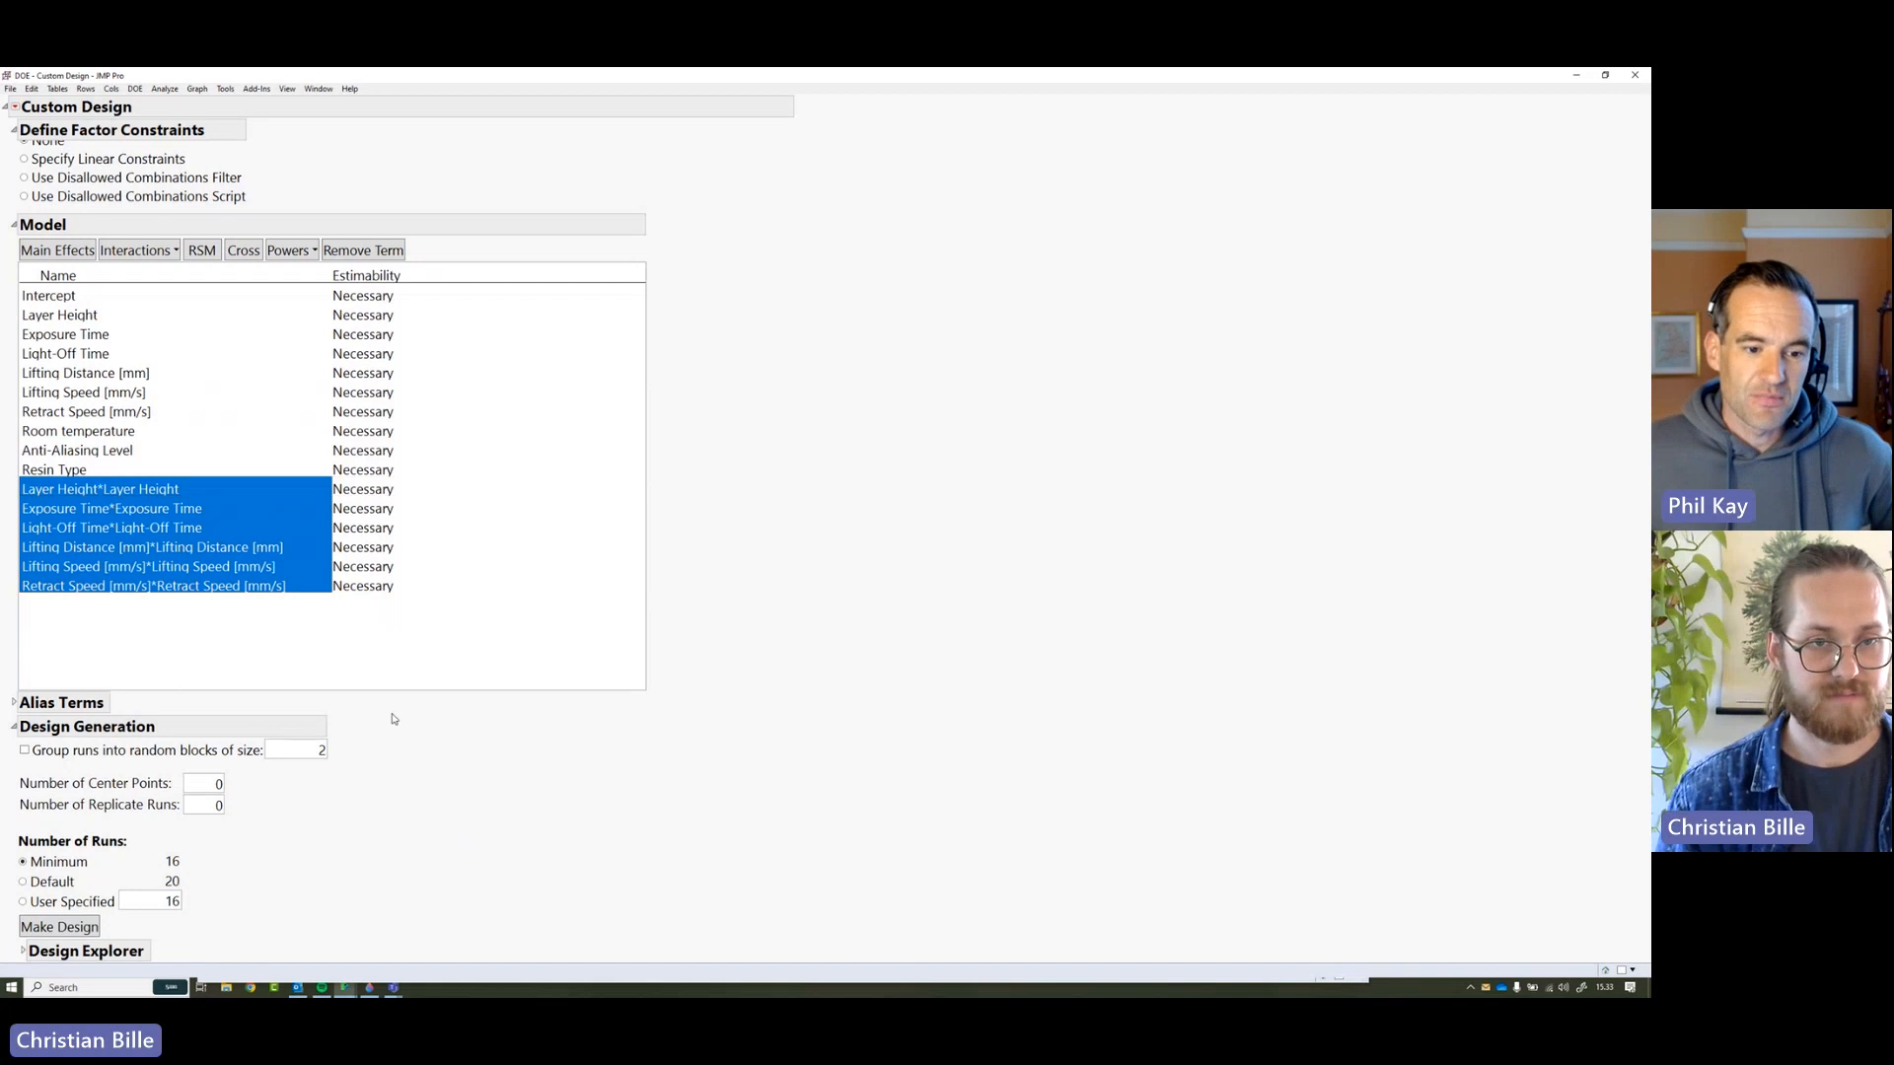
click(346, 530)
click(346, 530)
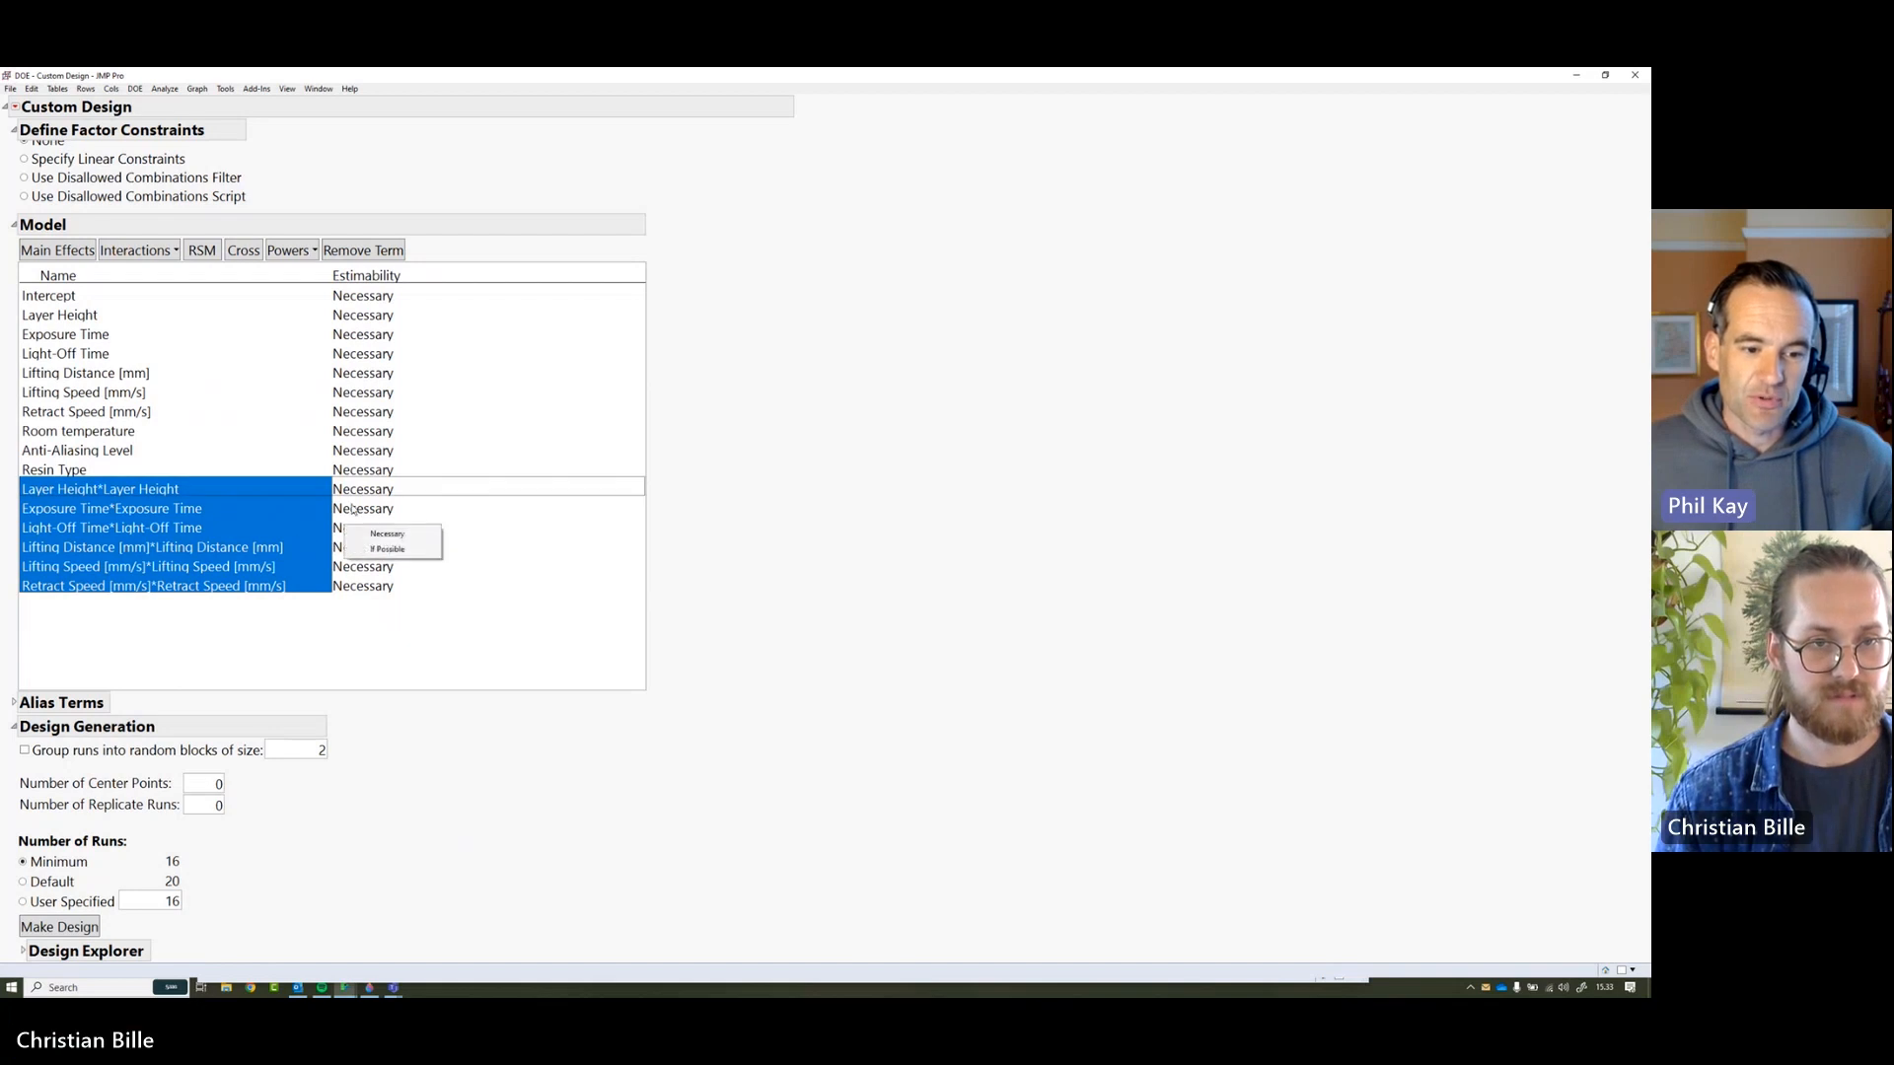
- Set the estimability of the Light-Off Time*Light-Off Time term to If Possible
click(160, 530)
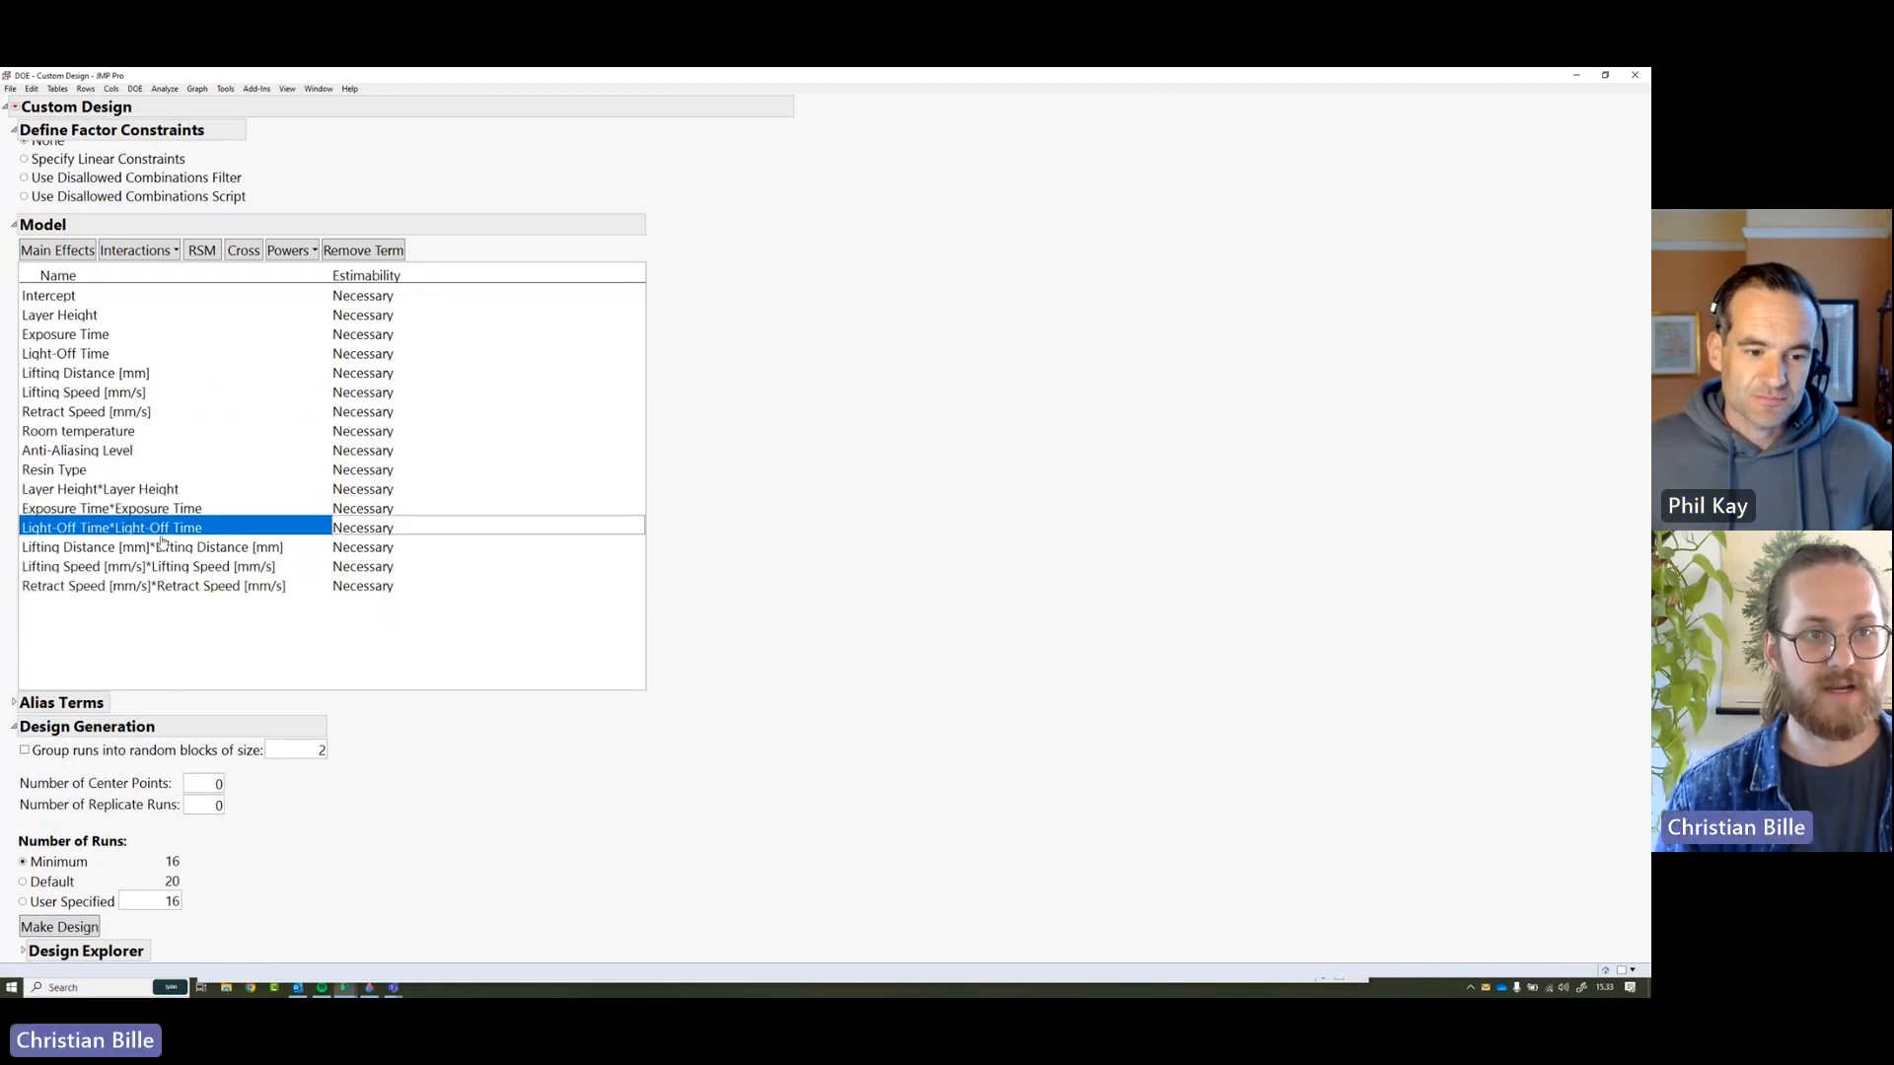
click(342, 531)
click(387, 558)
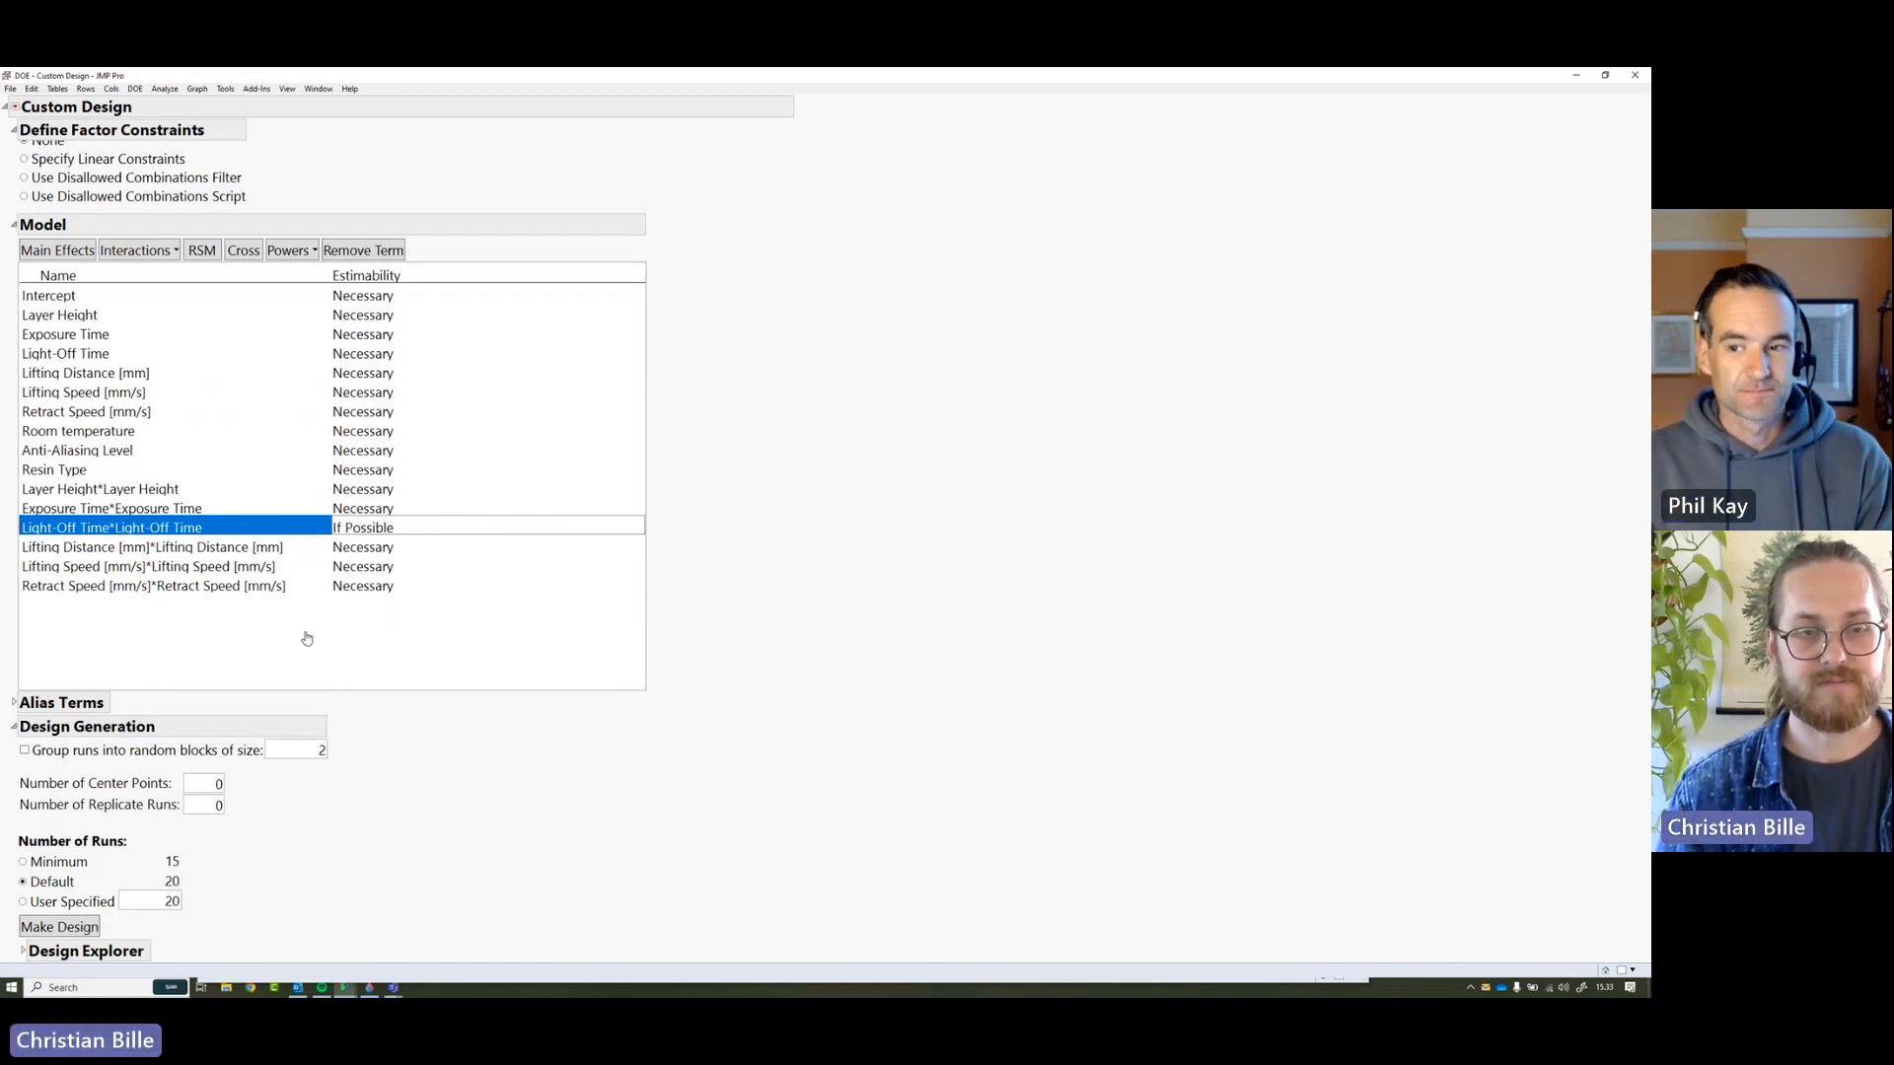
- Add the full response surface (RSM) terms to the model and enlarge the term list to review the two-factor interactions
click(201, 252)
scroll(267, 626, down, 6)
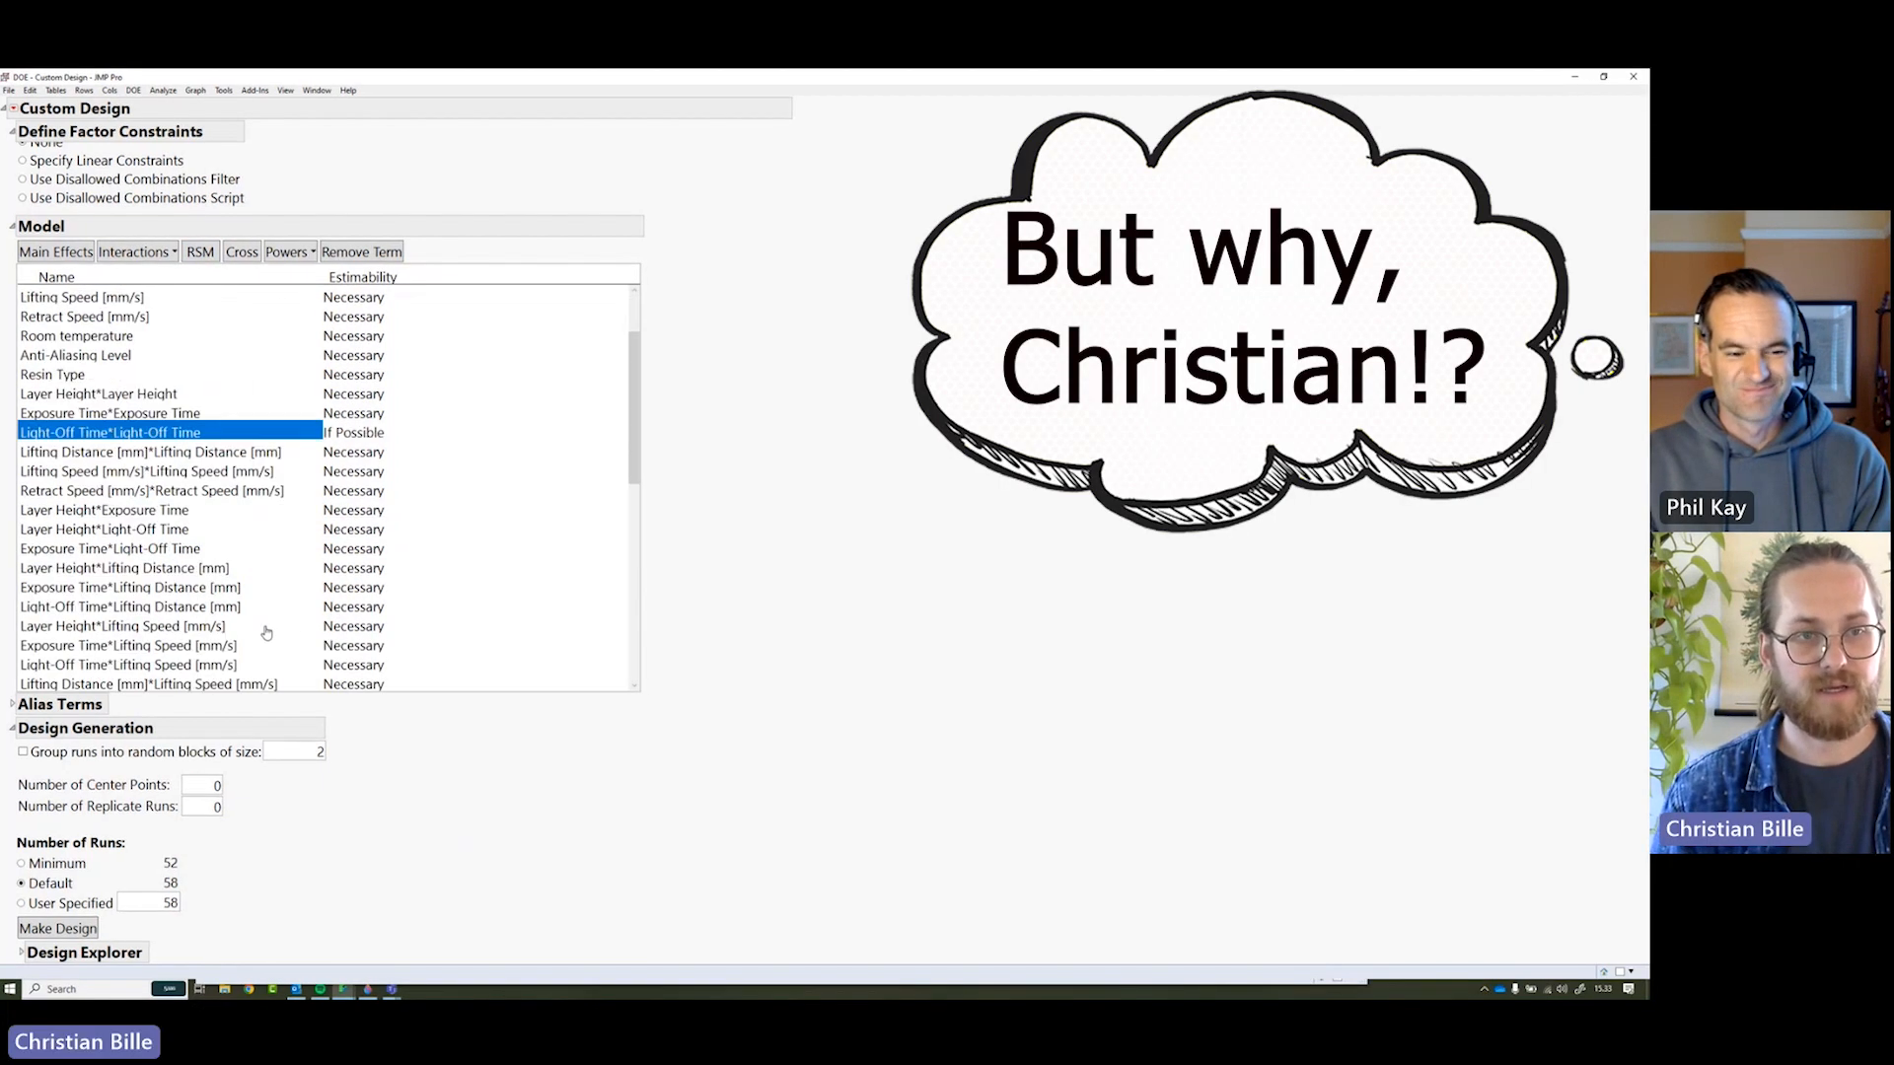
scroll(268, 627, down, 1)
drag(286, 691, 283, 865)
scroll(241, 840, down, 3)
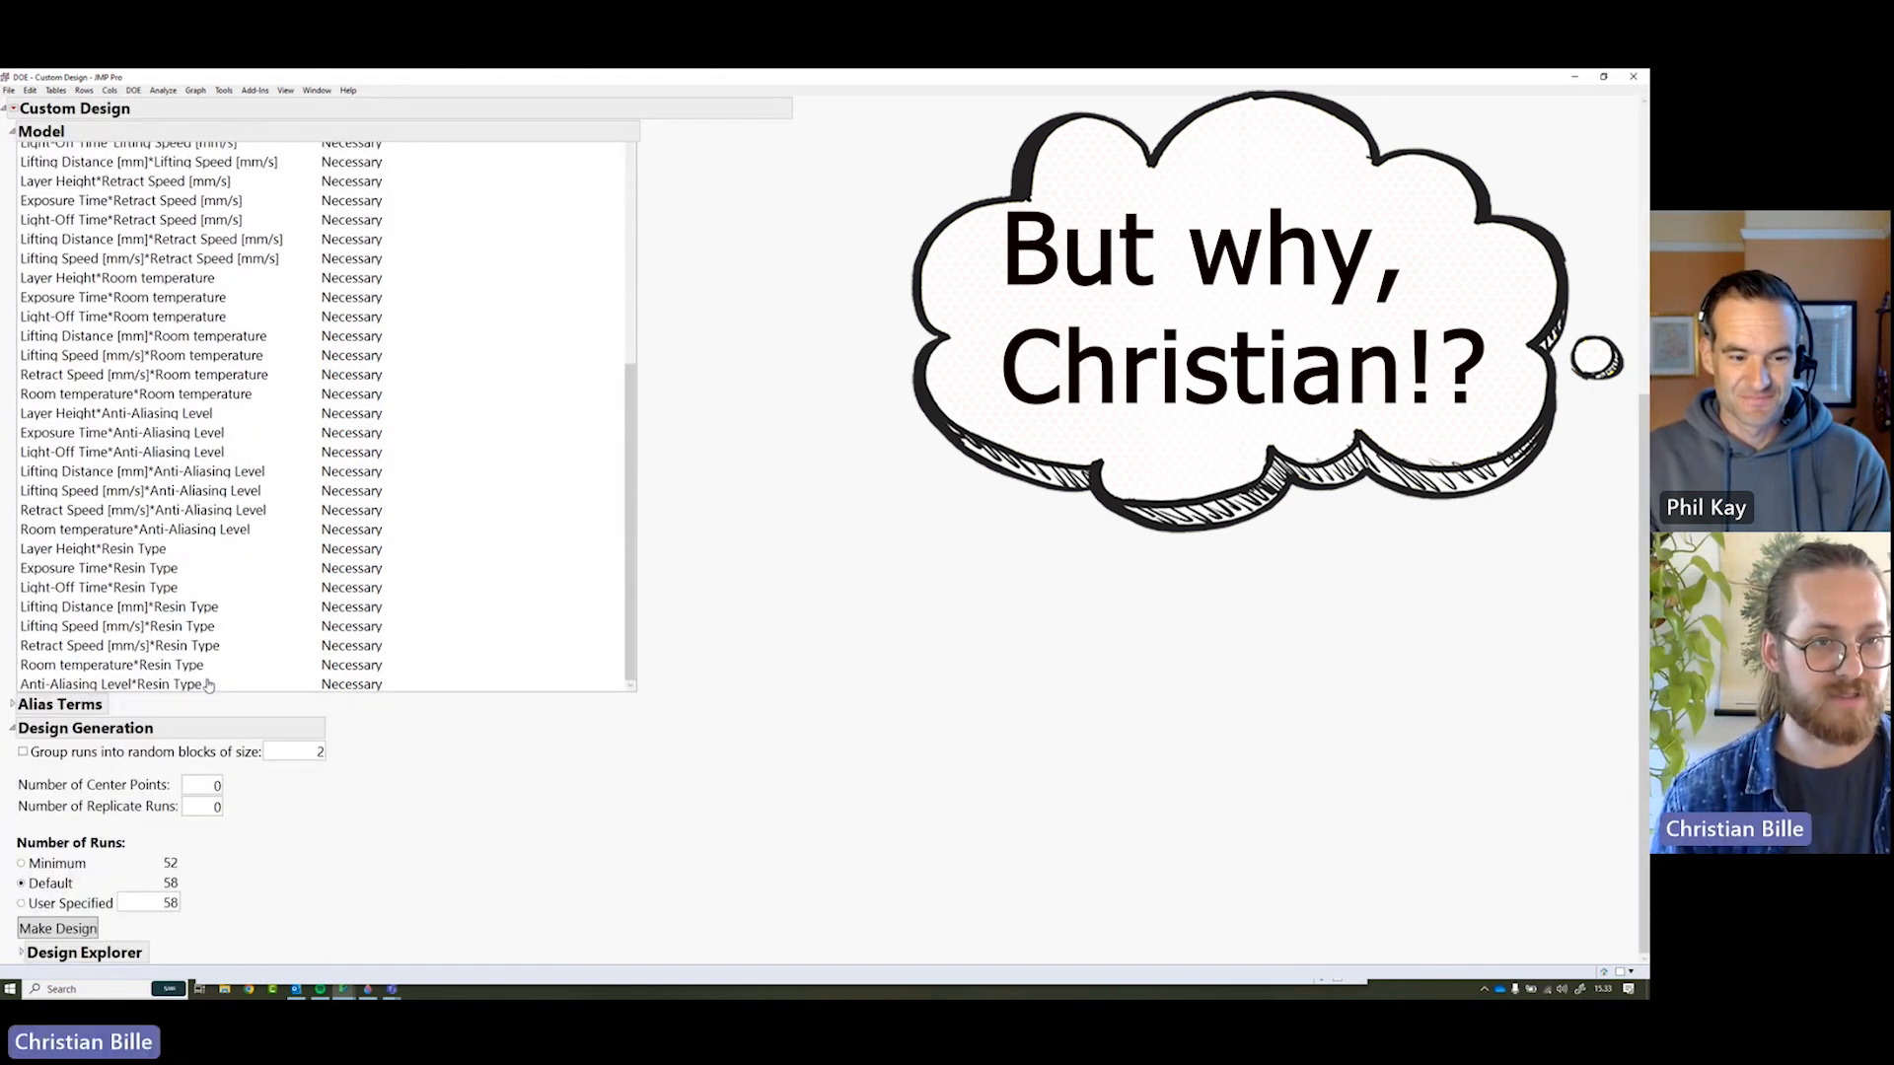
scroll(150, 460, up, 10)
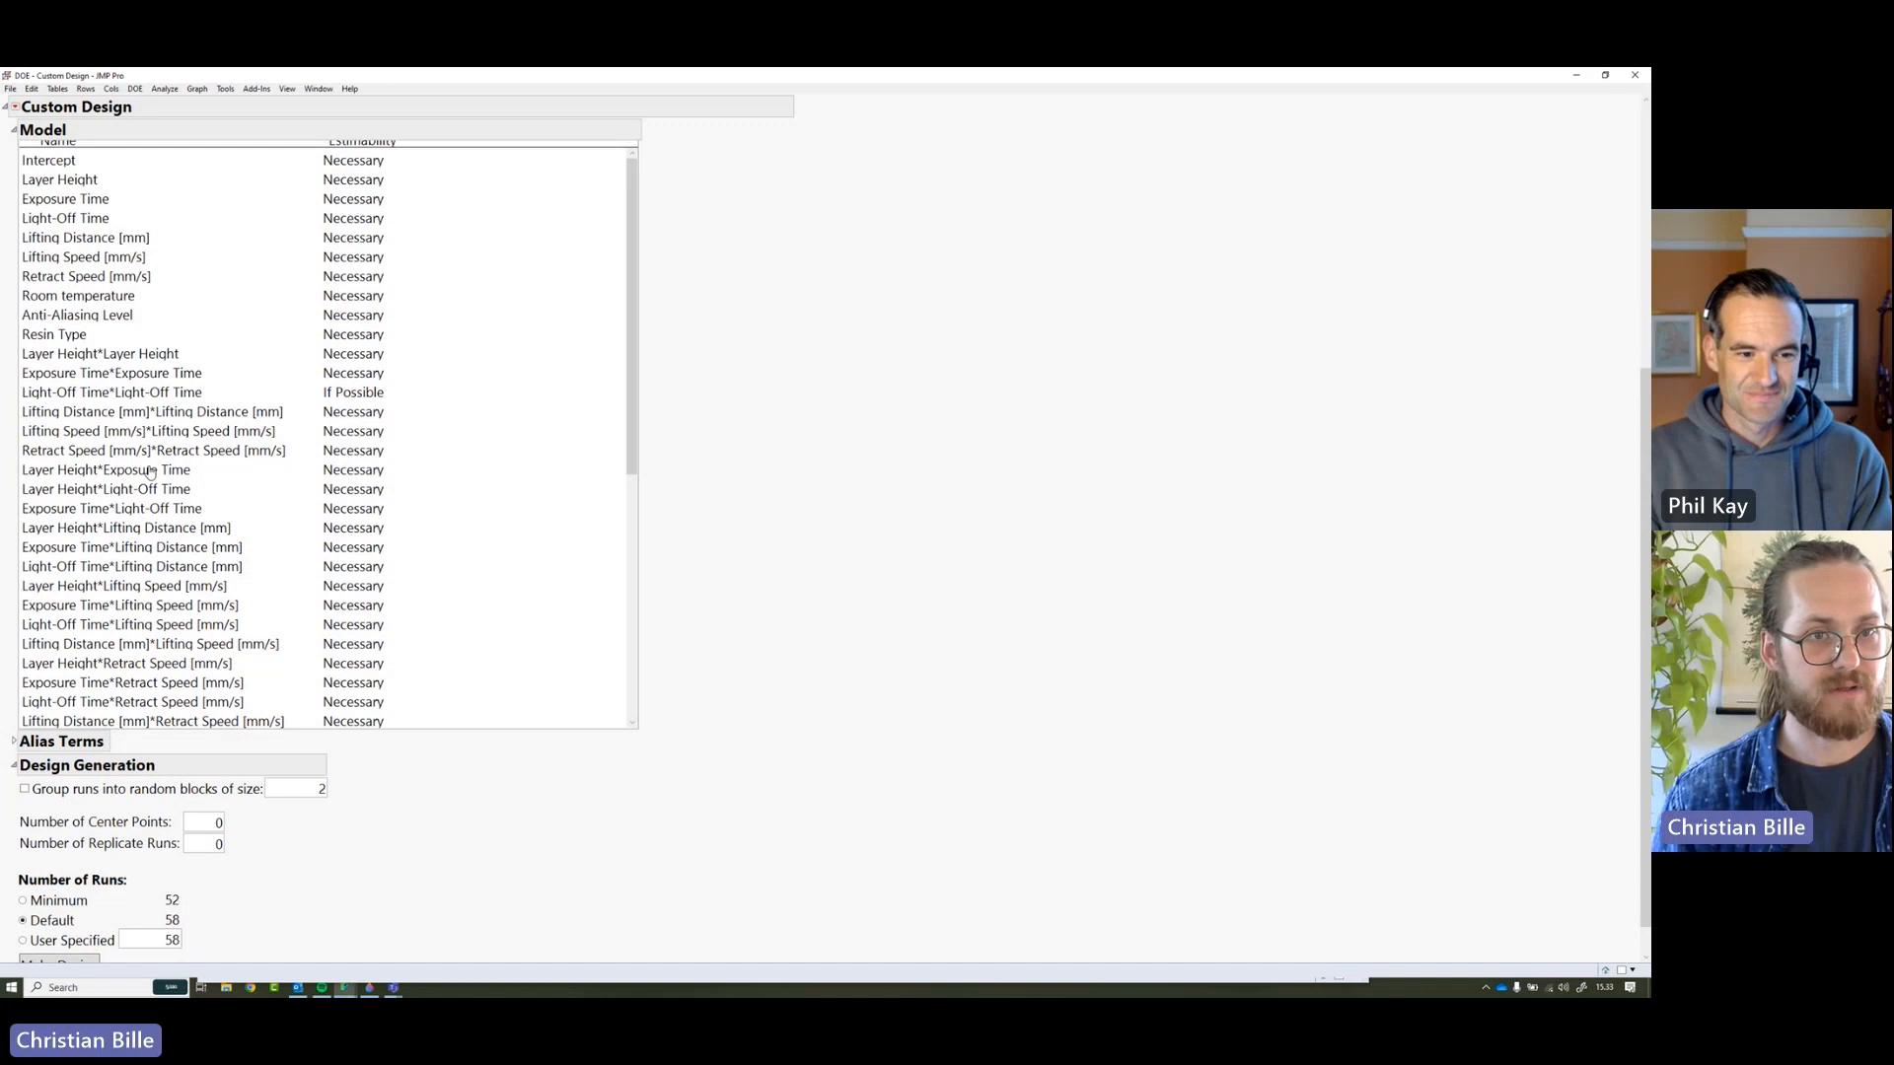
- Set the estimability of all terms from Layer Height*Exposure Time through Anti-Aliasing Level*Resin Type to If Possible
drag(150, 471, 158, 722)
right_click(345, 486)
click(369, 472)
click(370, 590)
click(409, 610)
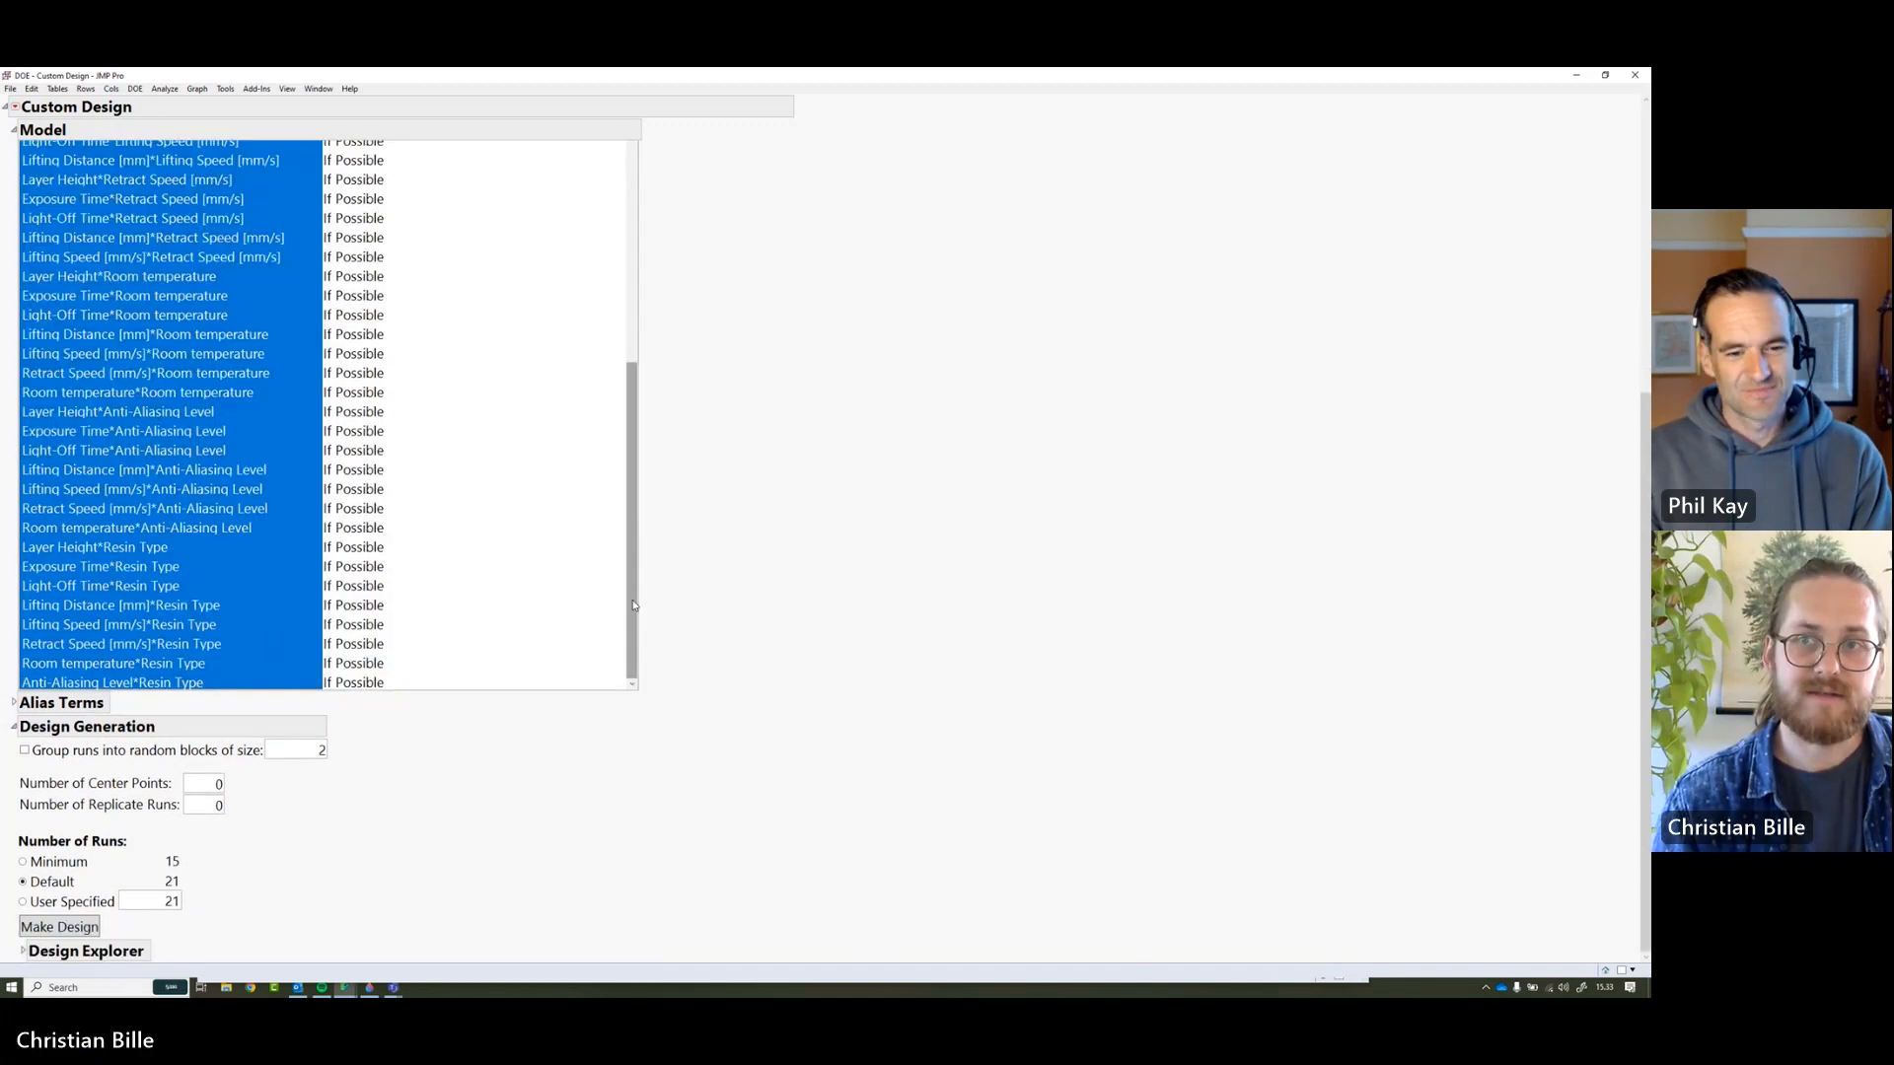
- Review the estimability of the added terms and circle the Number of Runs options on screen
drag(631, 532, 625, 273)
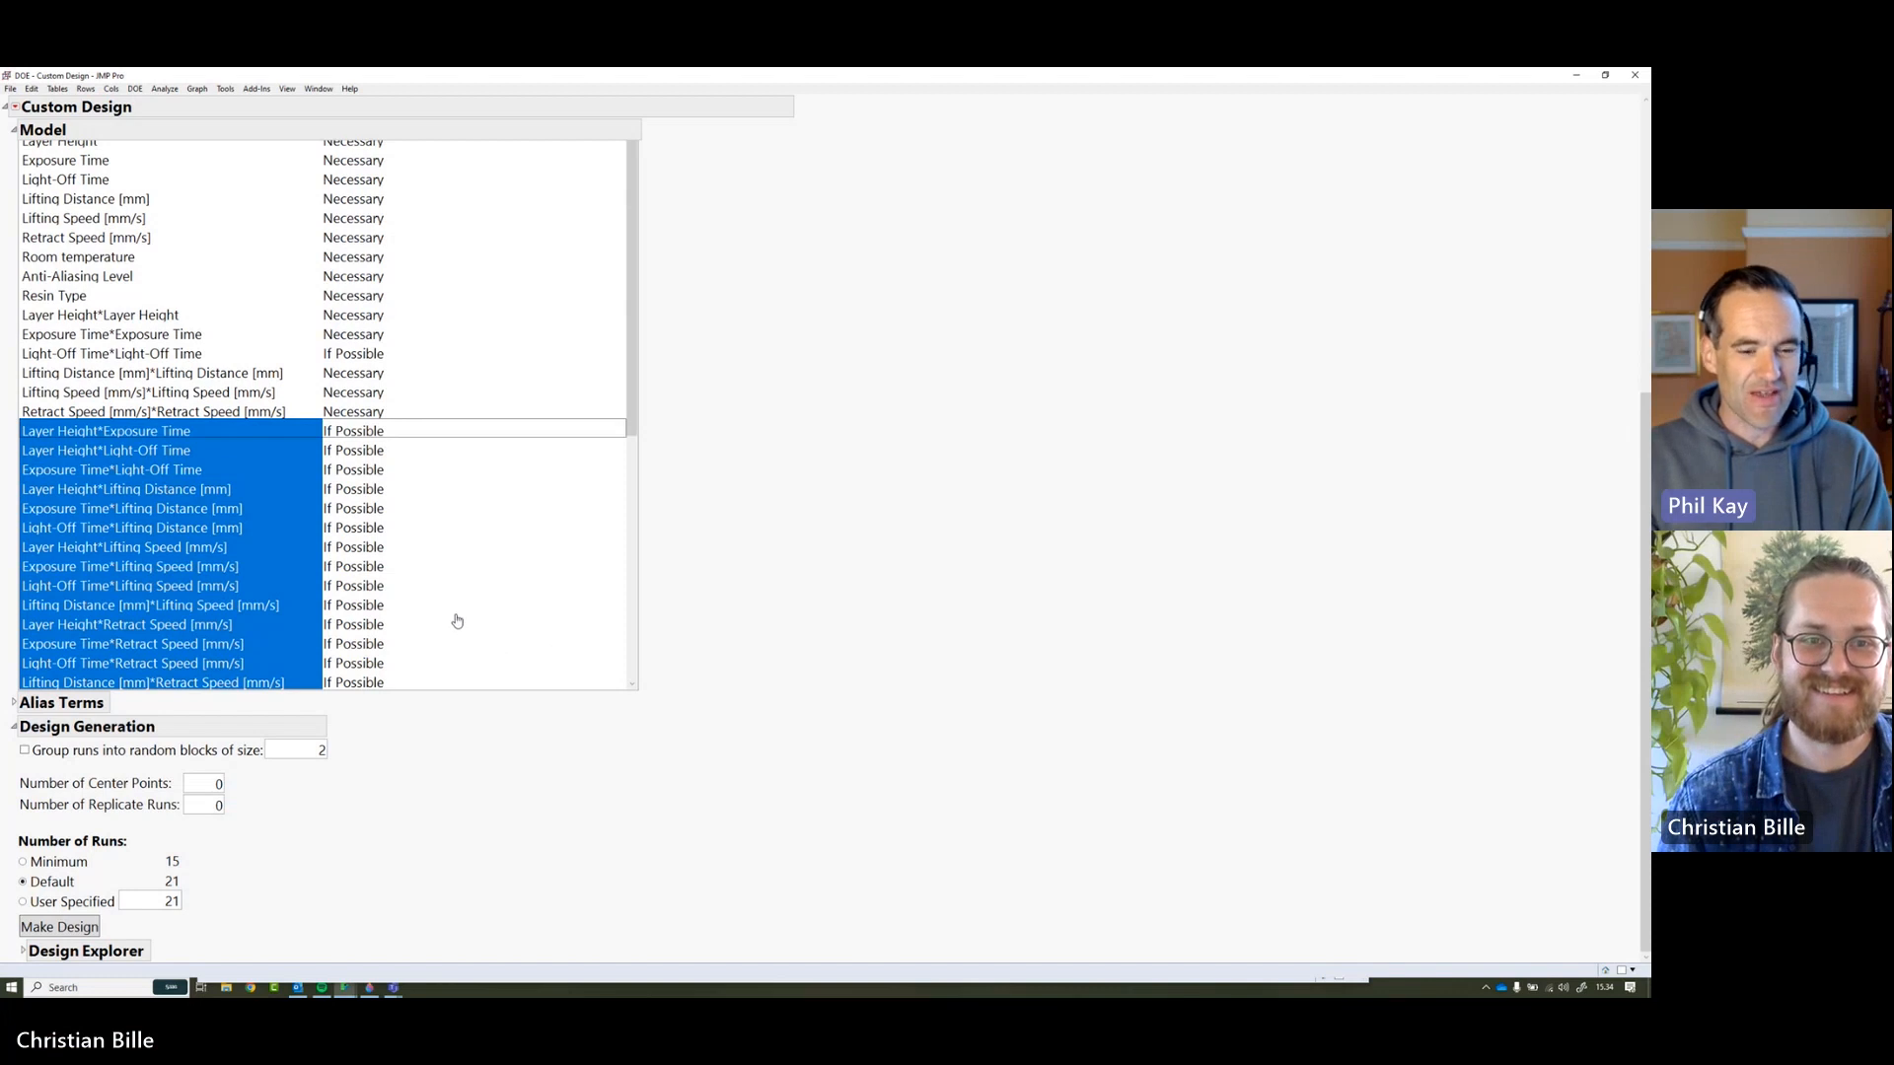
scroll(455, 620, down, 4)
scroll(455, 619, down, 1)
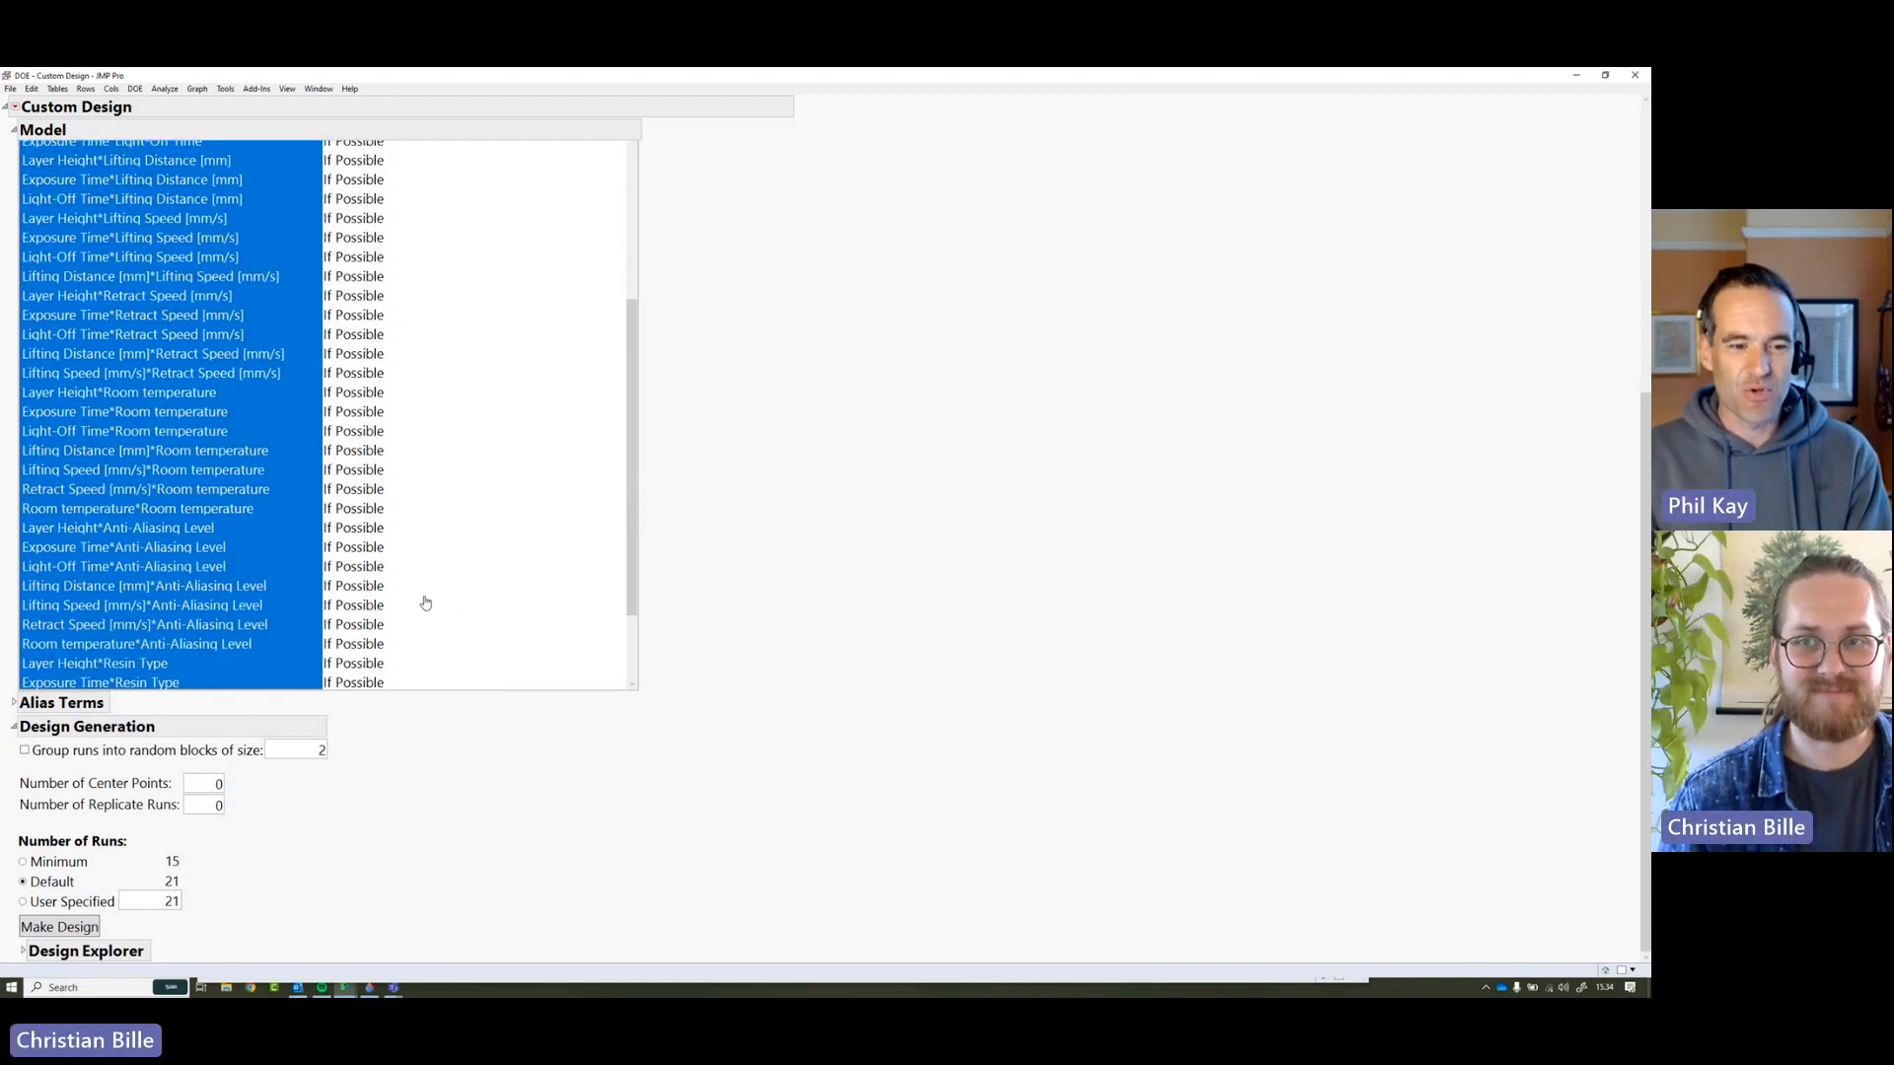
mouse_move(363, 869)
mouse_down()
mouse_move(256, 839)
mouse_move(42, 830)
mouse_move(28, 932)
mouse_move(239, 870)
mouse_move(193, 836)
mouse_move(76, 837)
mouse_up()
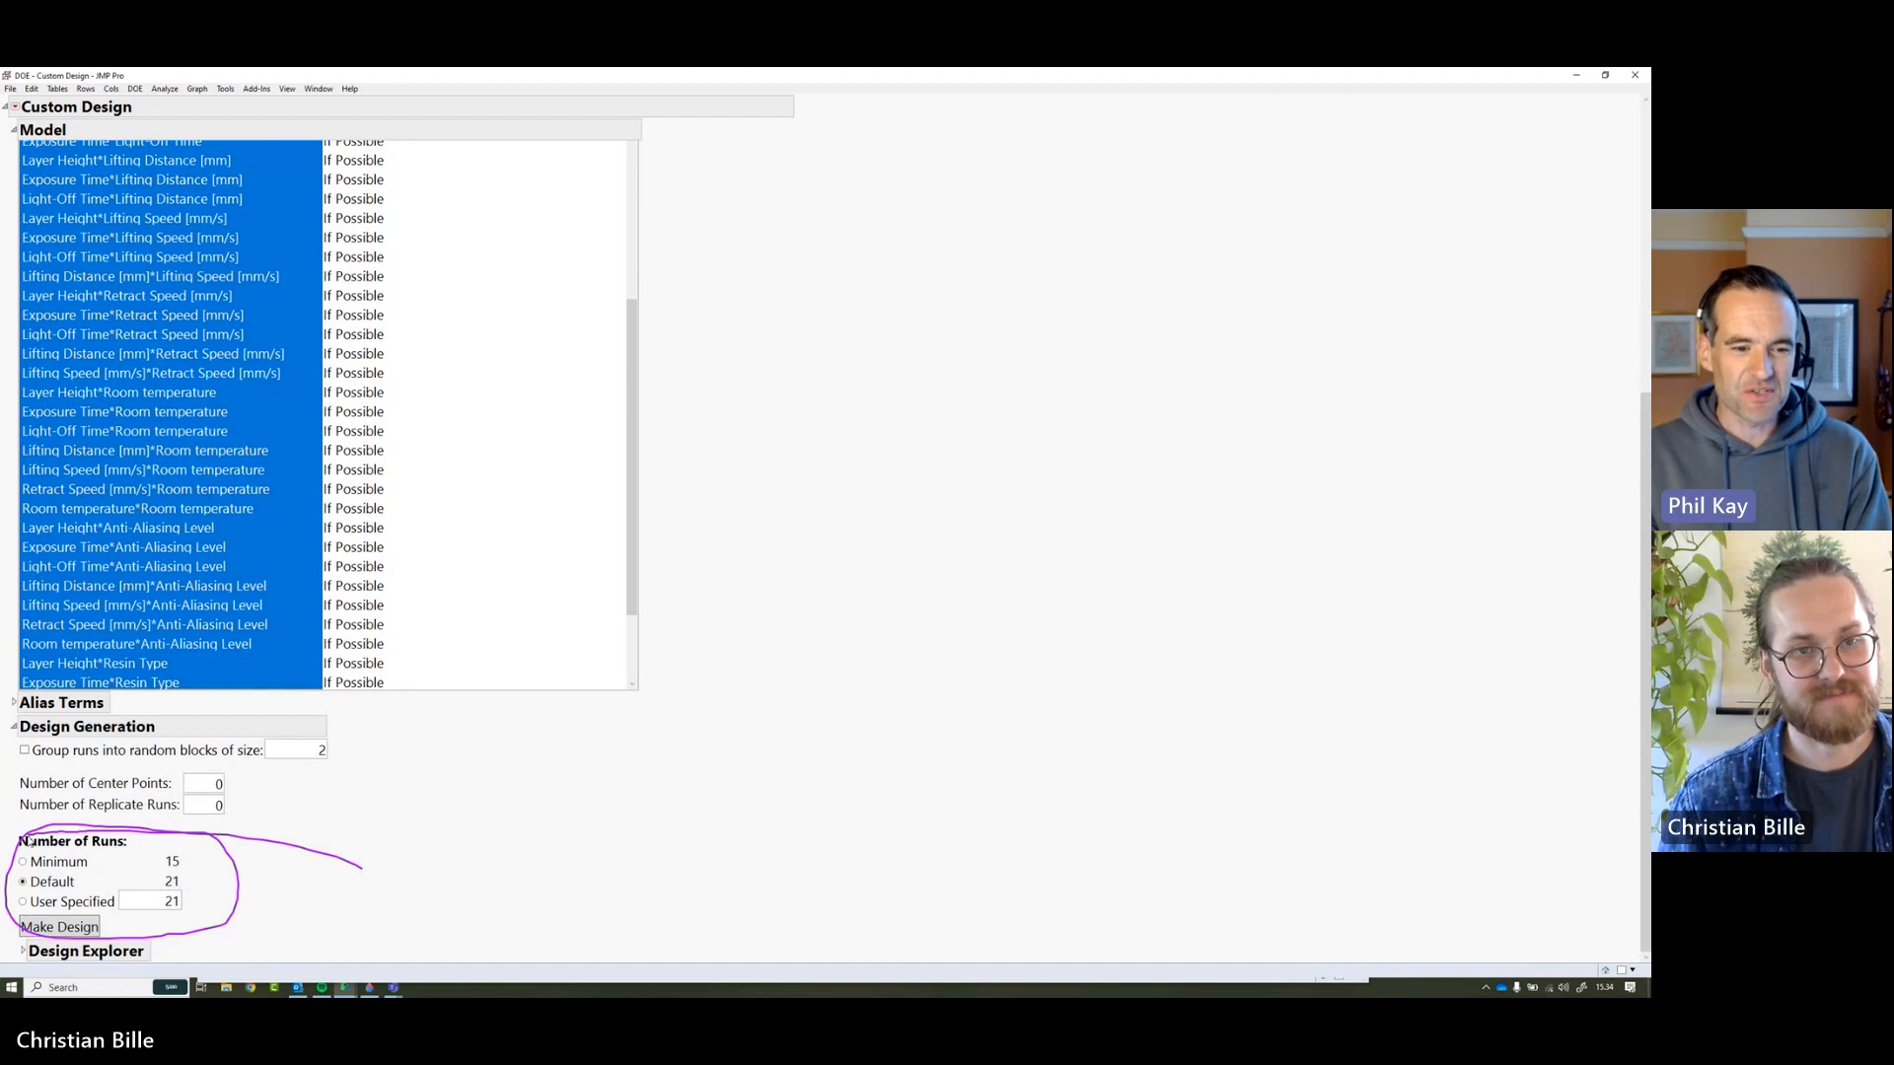
- Remove the selected terms Layer Height*Exposure Time through Anti-Aliasing Level*Resin Type from the model
scroll(230, 818, up, 4)
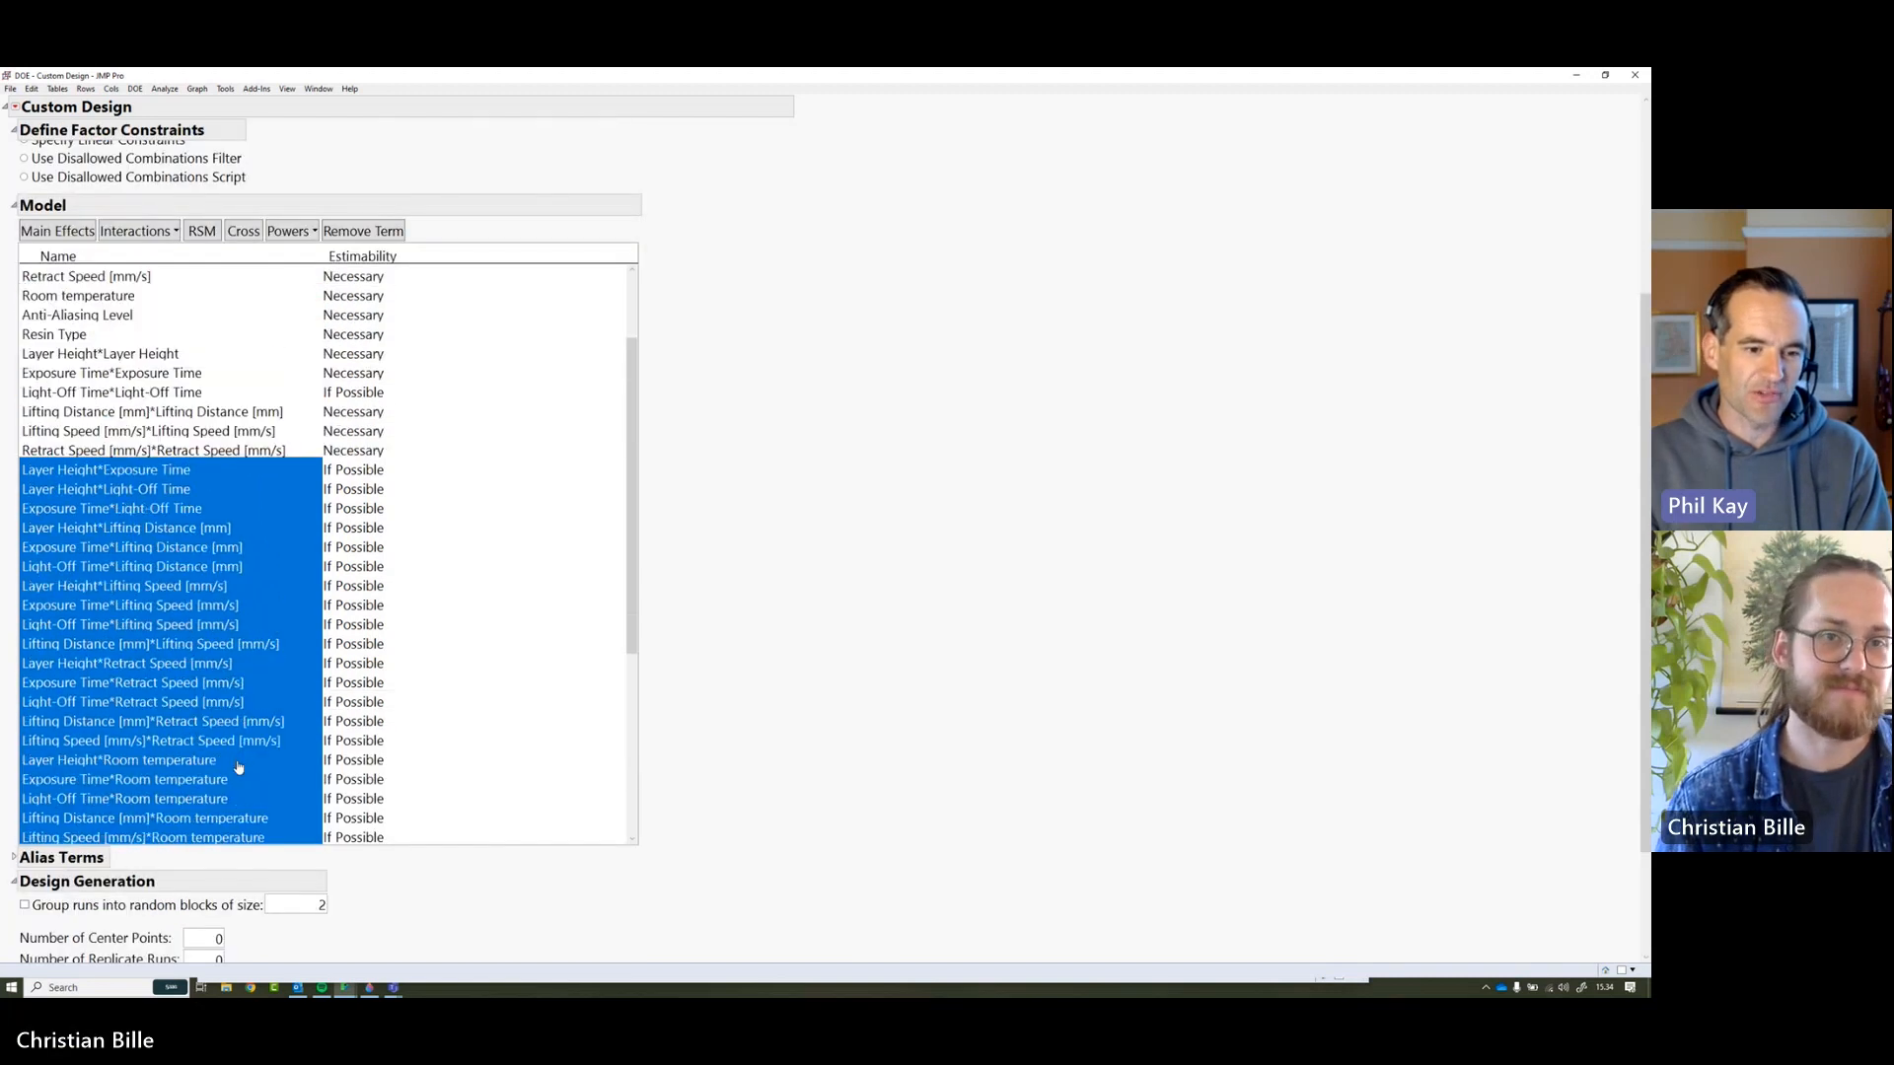
scroll(238, 727, down, 7)
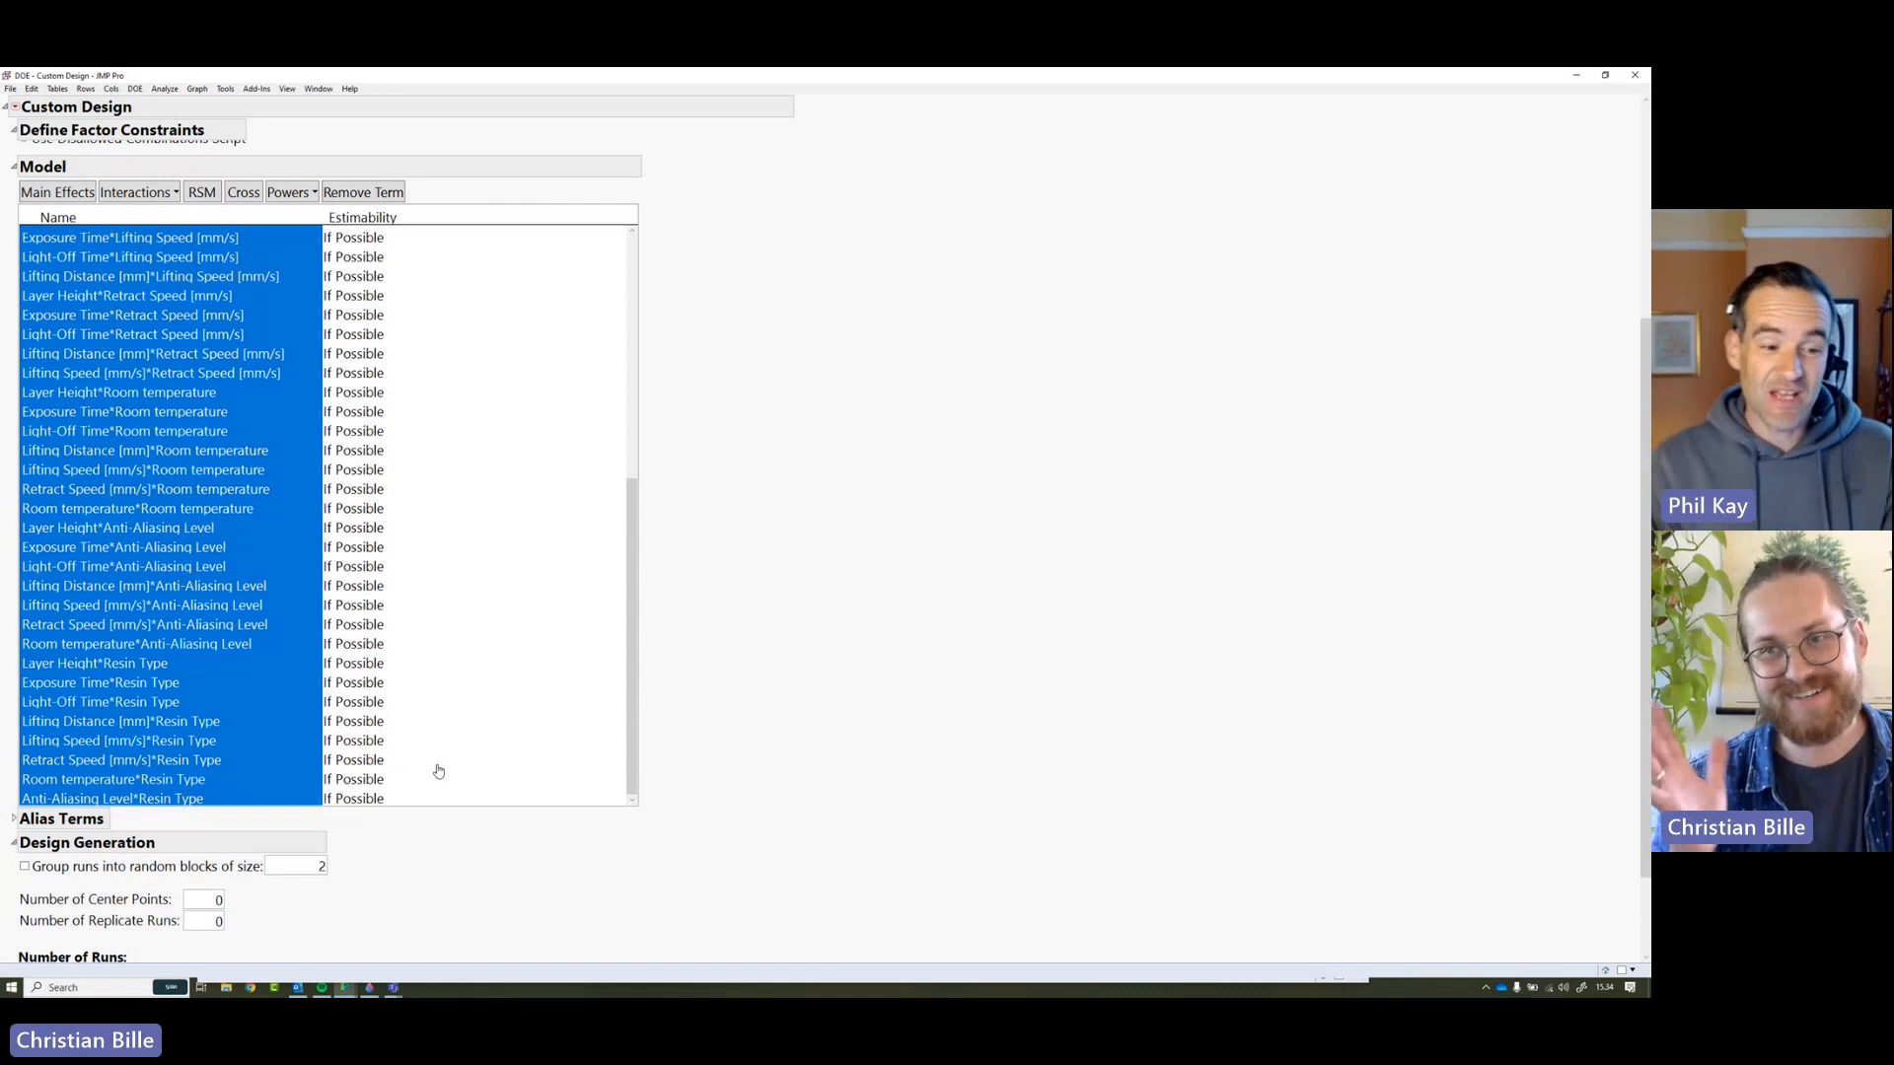
click(353, 200)
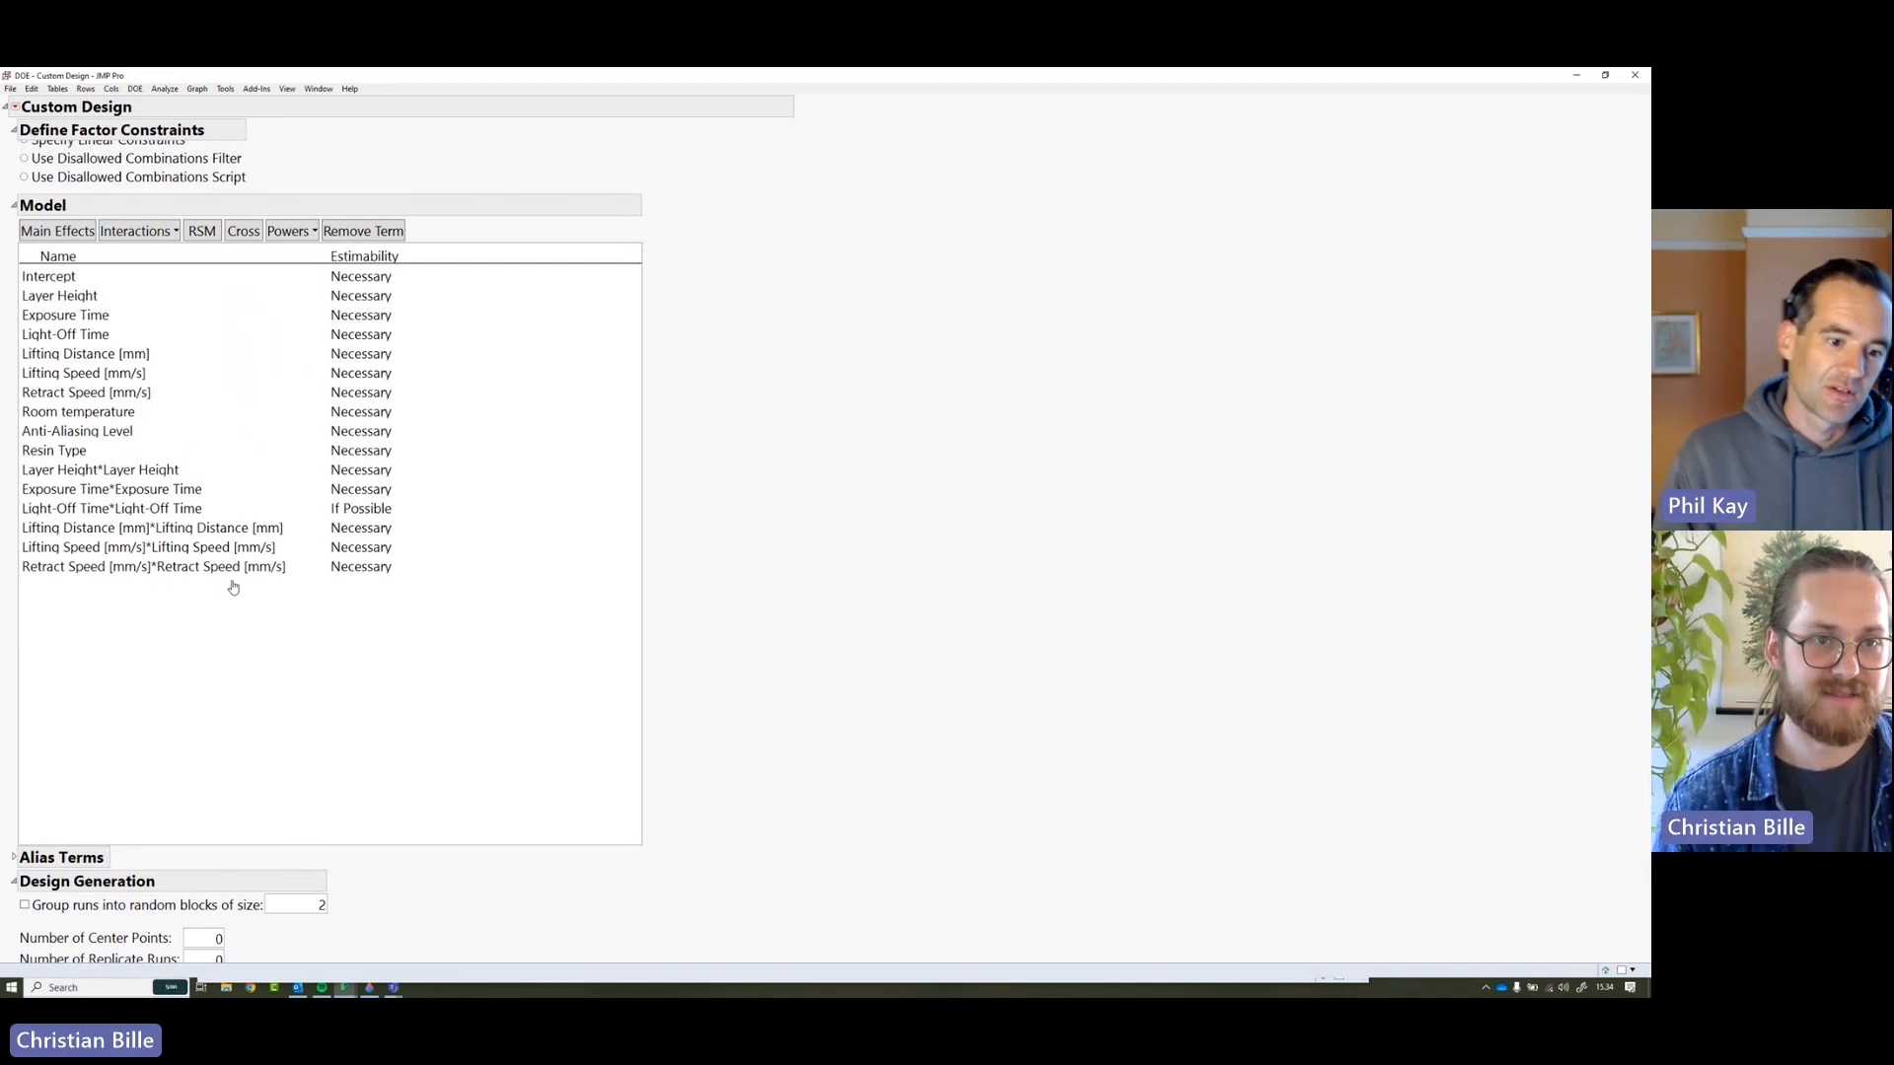
- Cross the Layer Height model term with the Exposure Time factor to add their interaction, and select the new term
scroll(176, 469, up, 3)
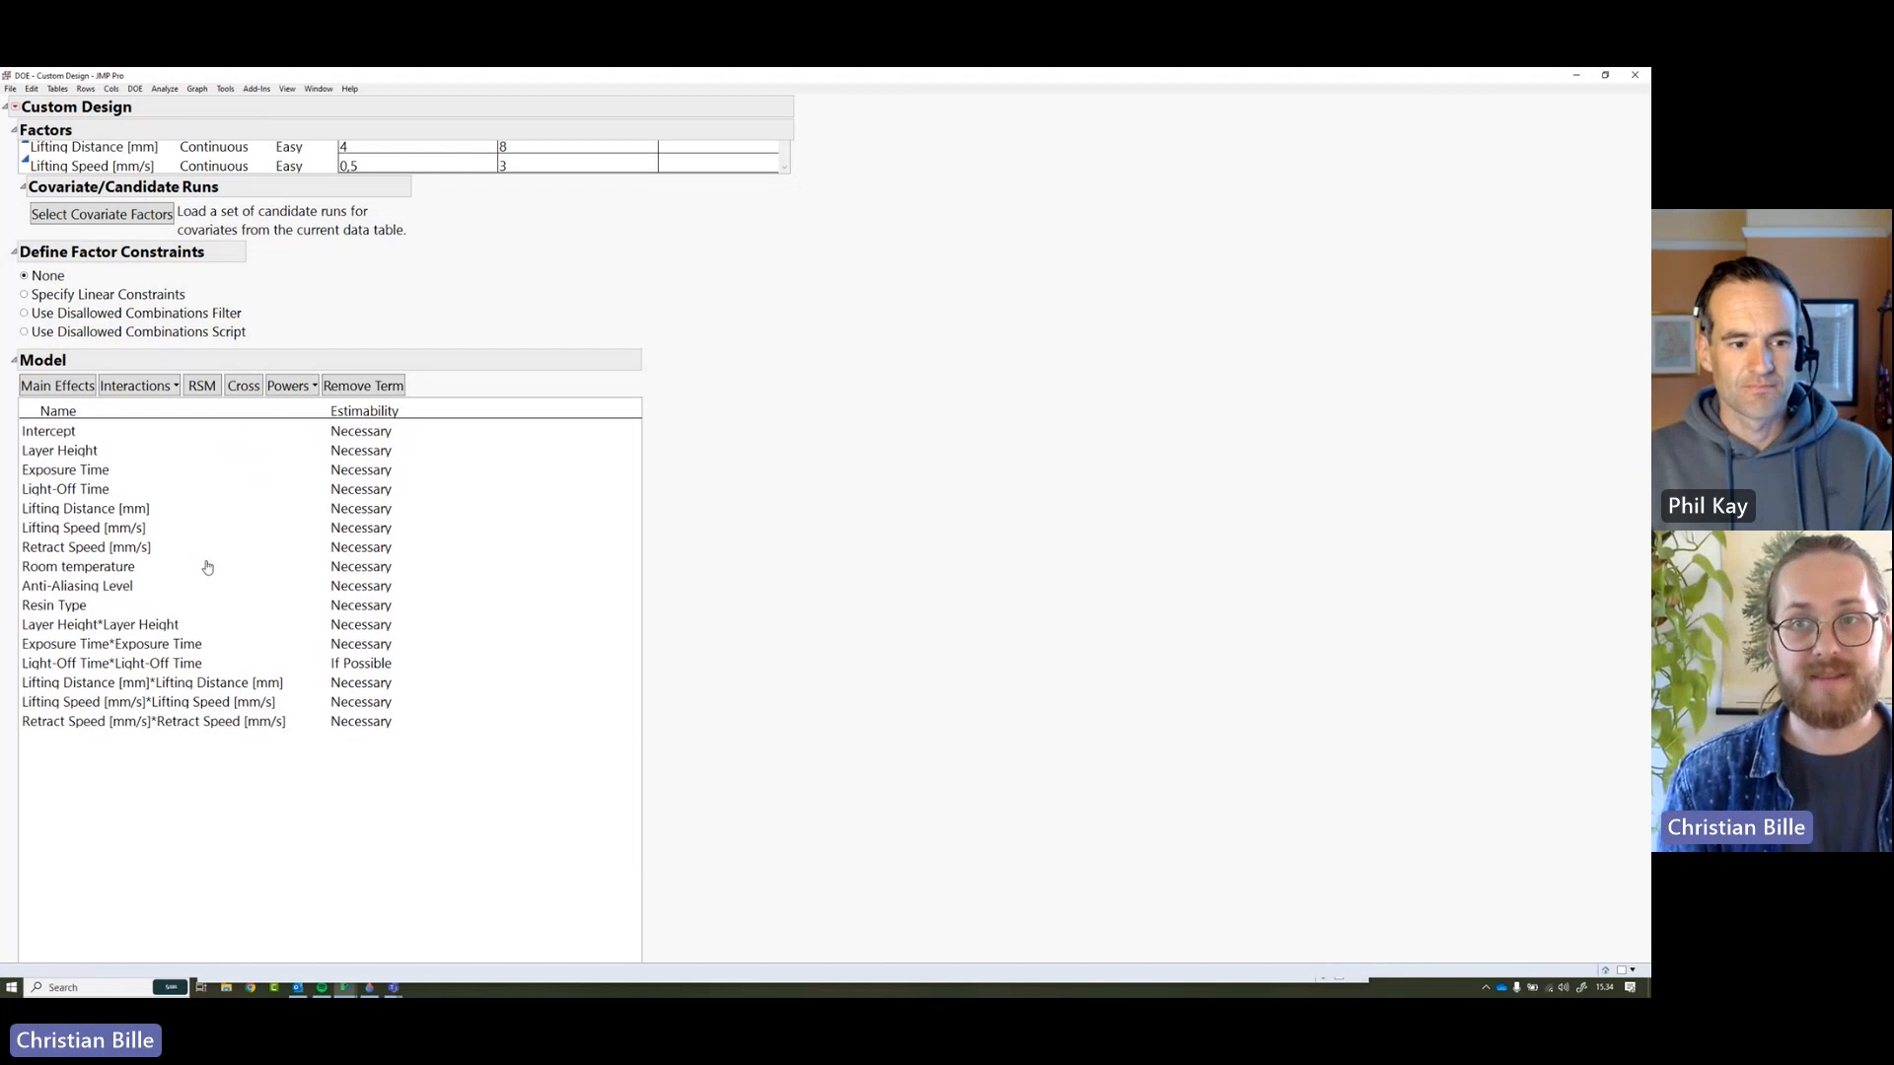
click(137, 454)
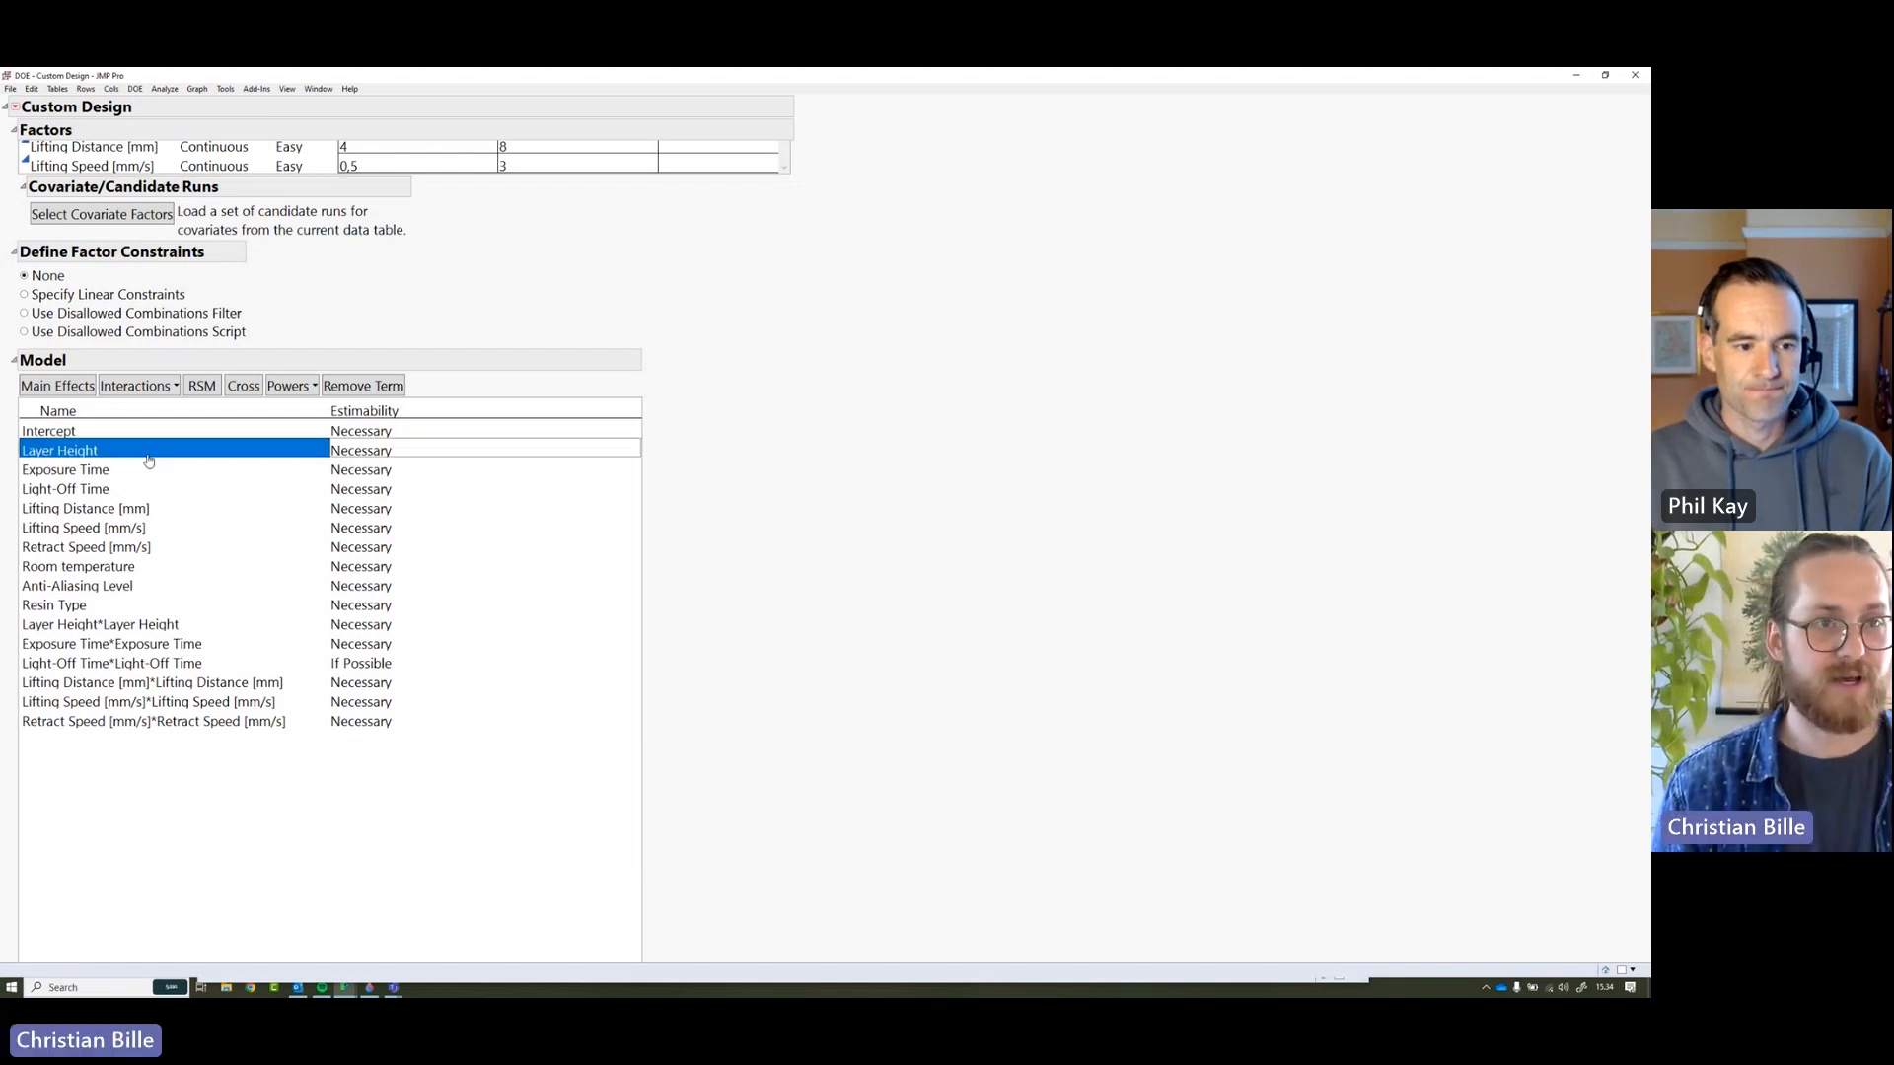
scroll(148, 463, up, 3)
click(99, 247)
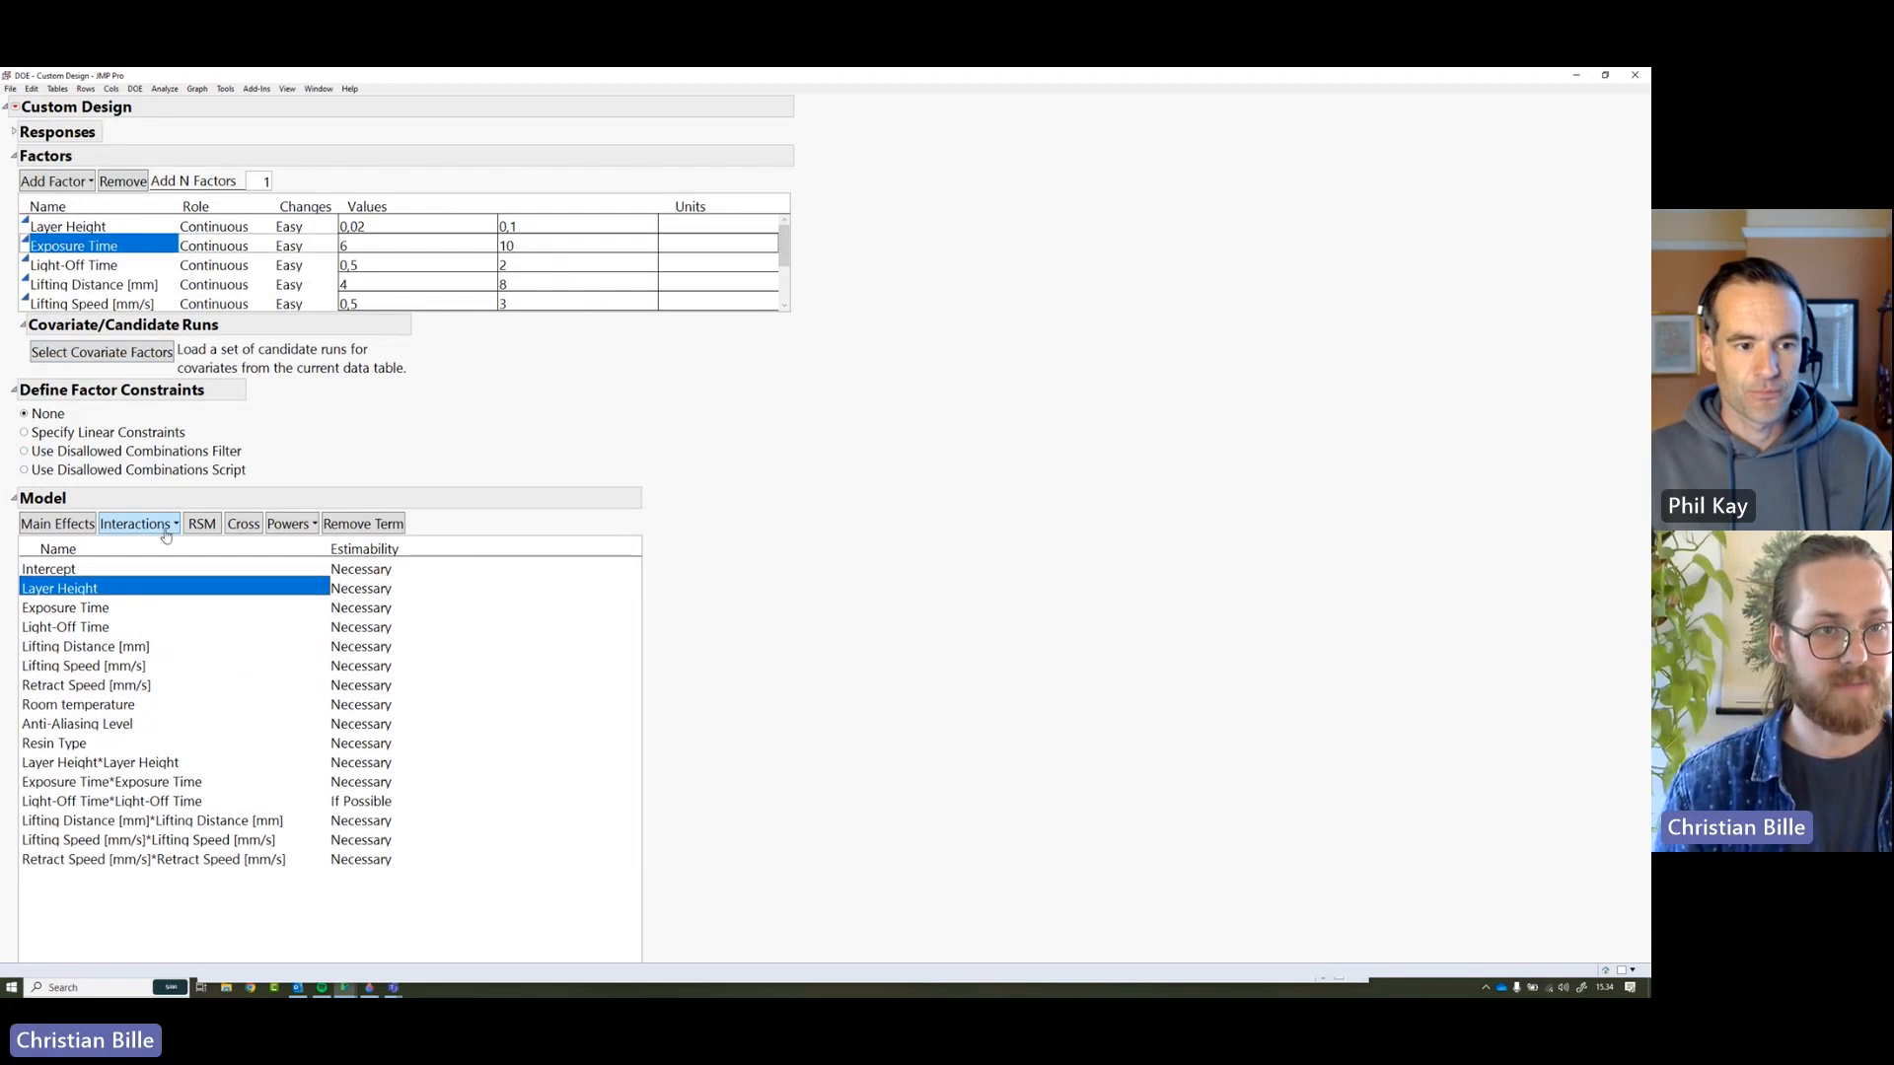
click(250, 524)
scroll(197, 542, down, 8)
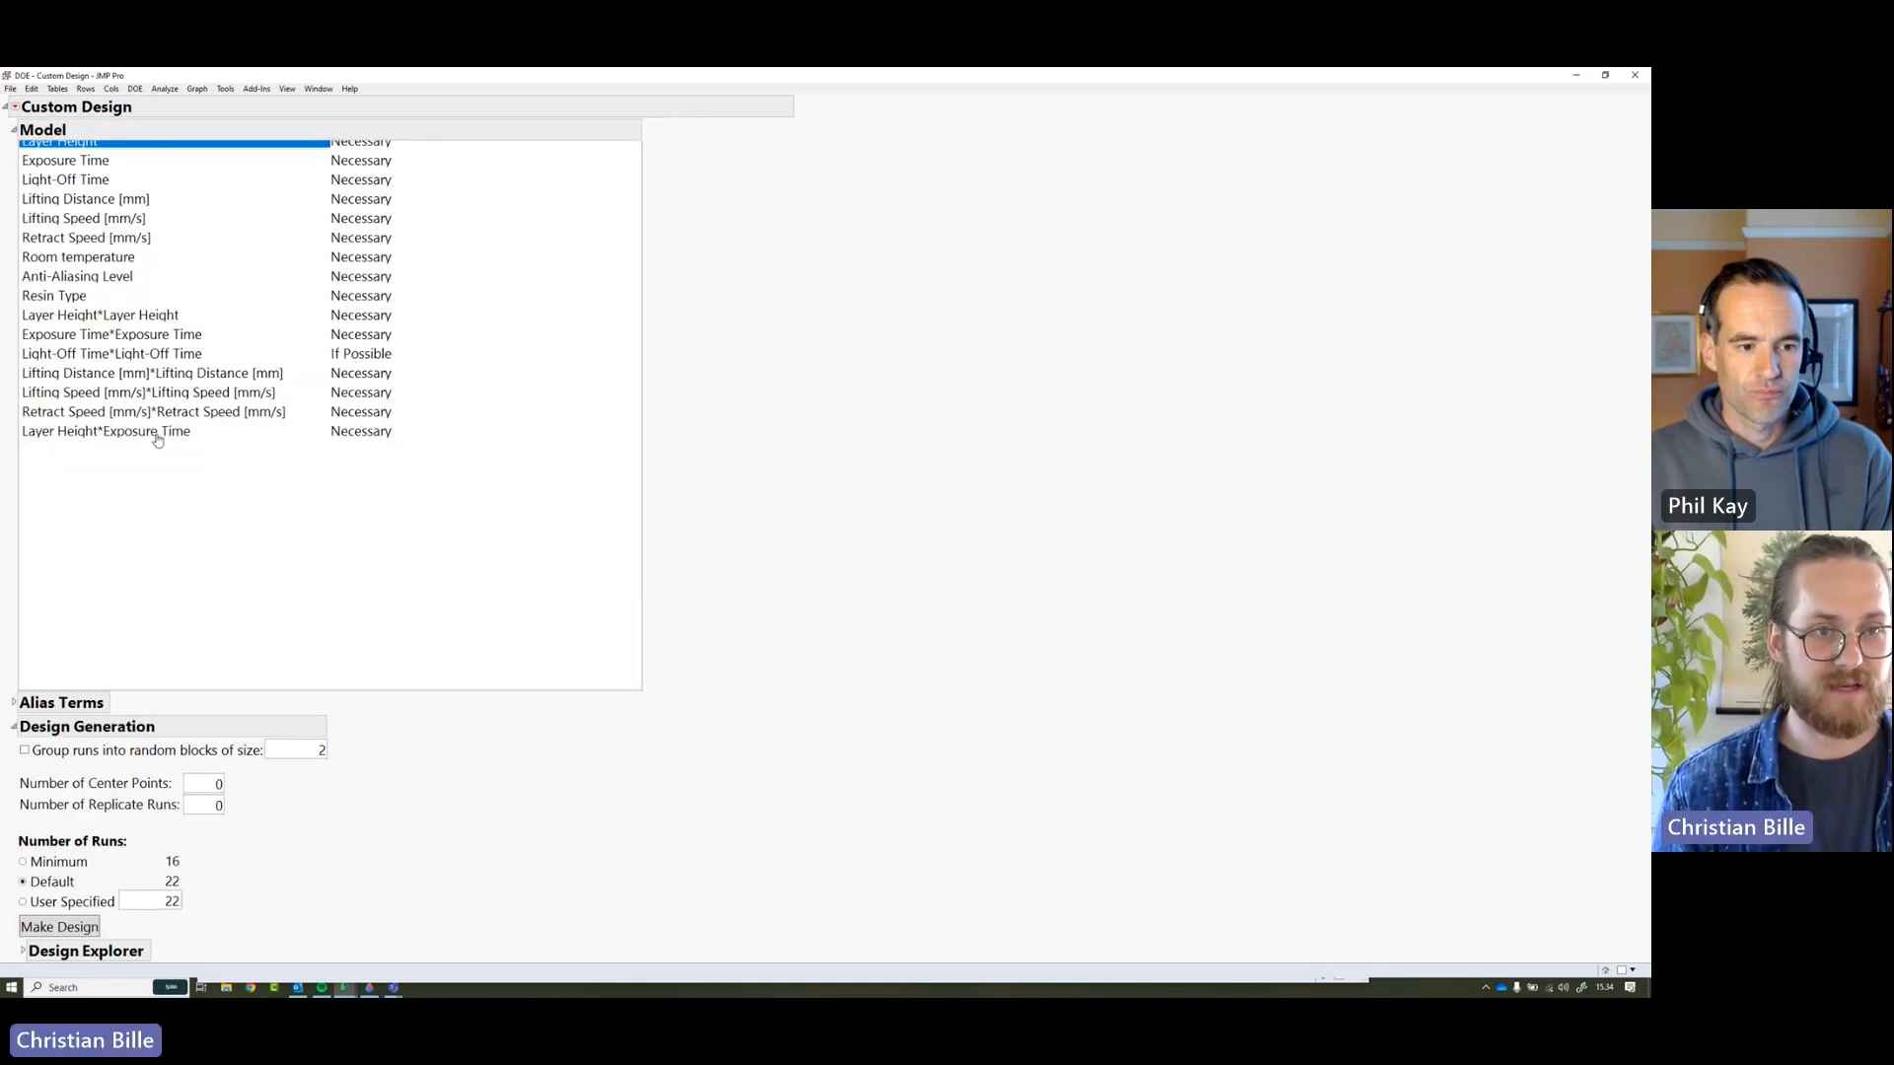
click(153, 434)
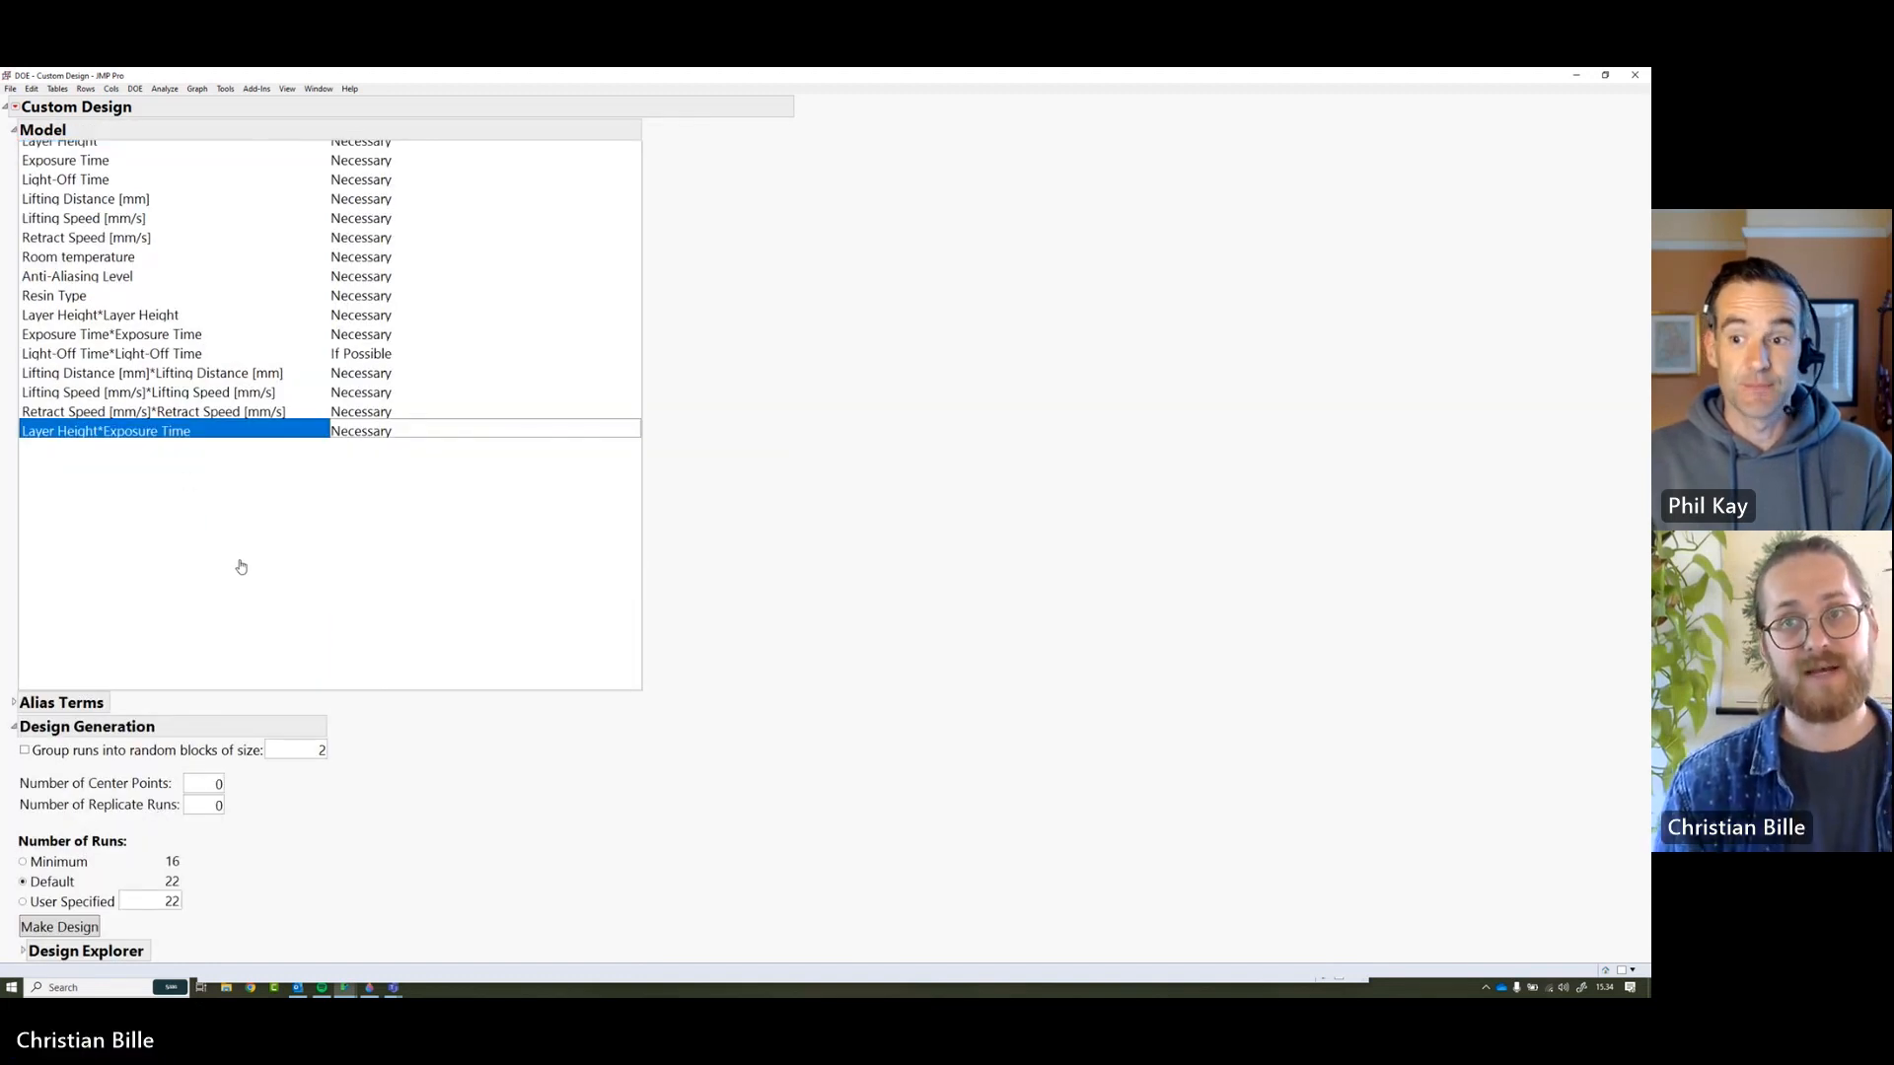
- Set the custom design's number of runs to a user-specified value of 17
mouse_move(444, 893)
mouse_down()
mouse_move(202, 855)
mouse_move(186, 866)
mouse_move(206, 885)
mouse_up()
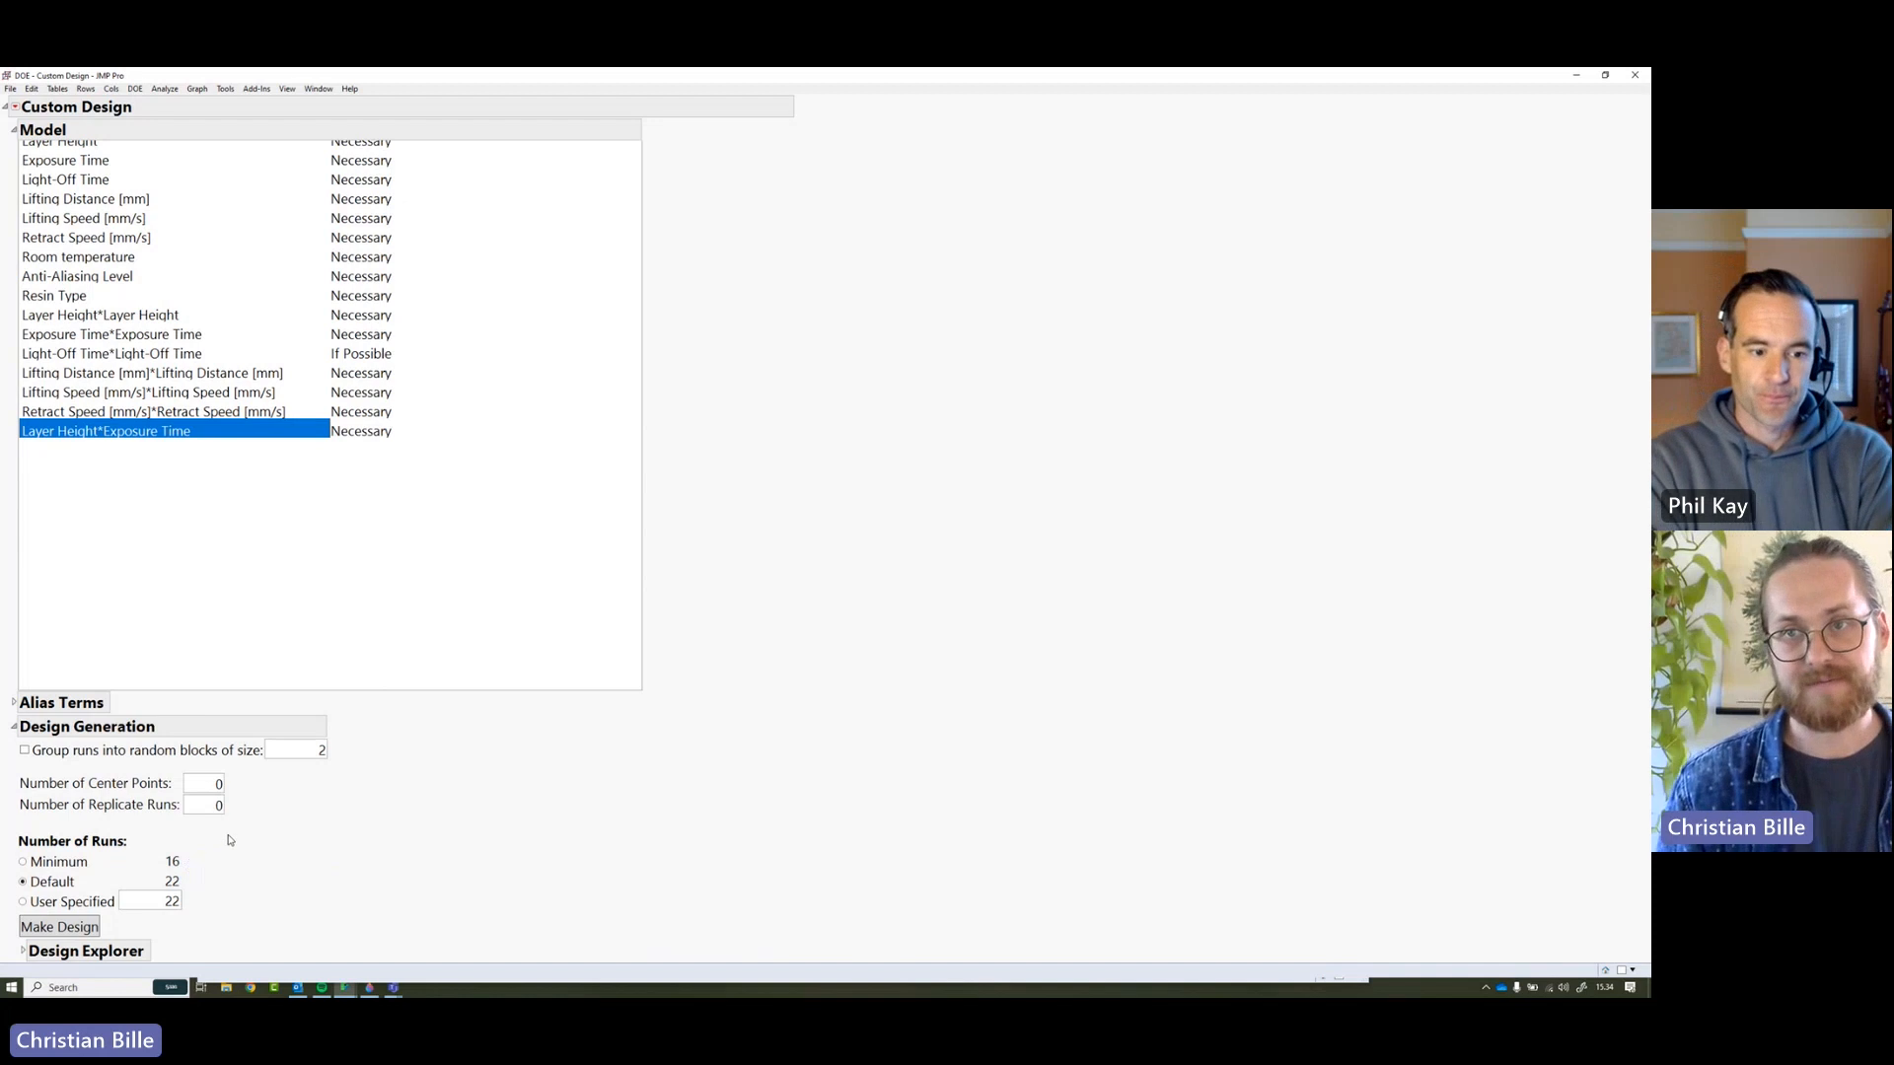
scroll(251, 737, up, 1)
scroll(252, 735, up, 2)
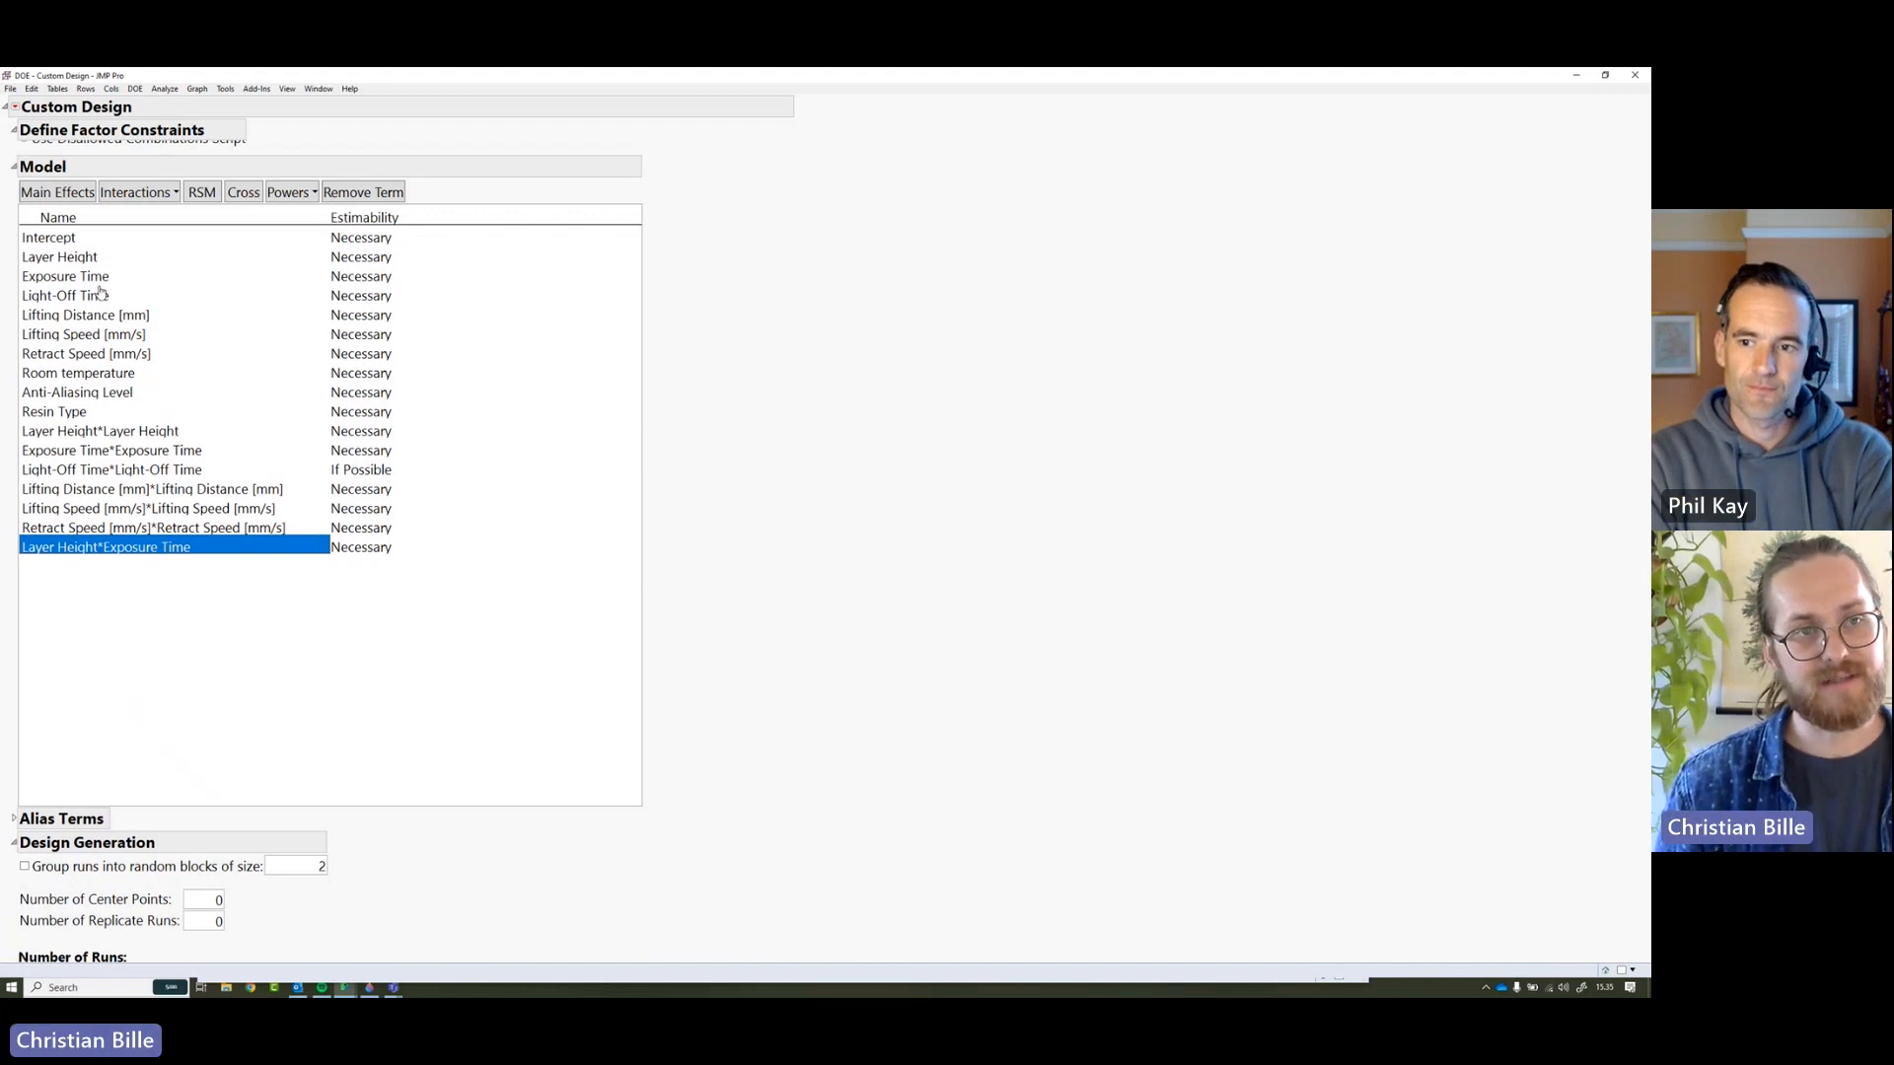
scroll(276, 735, down, 2)
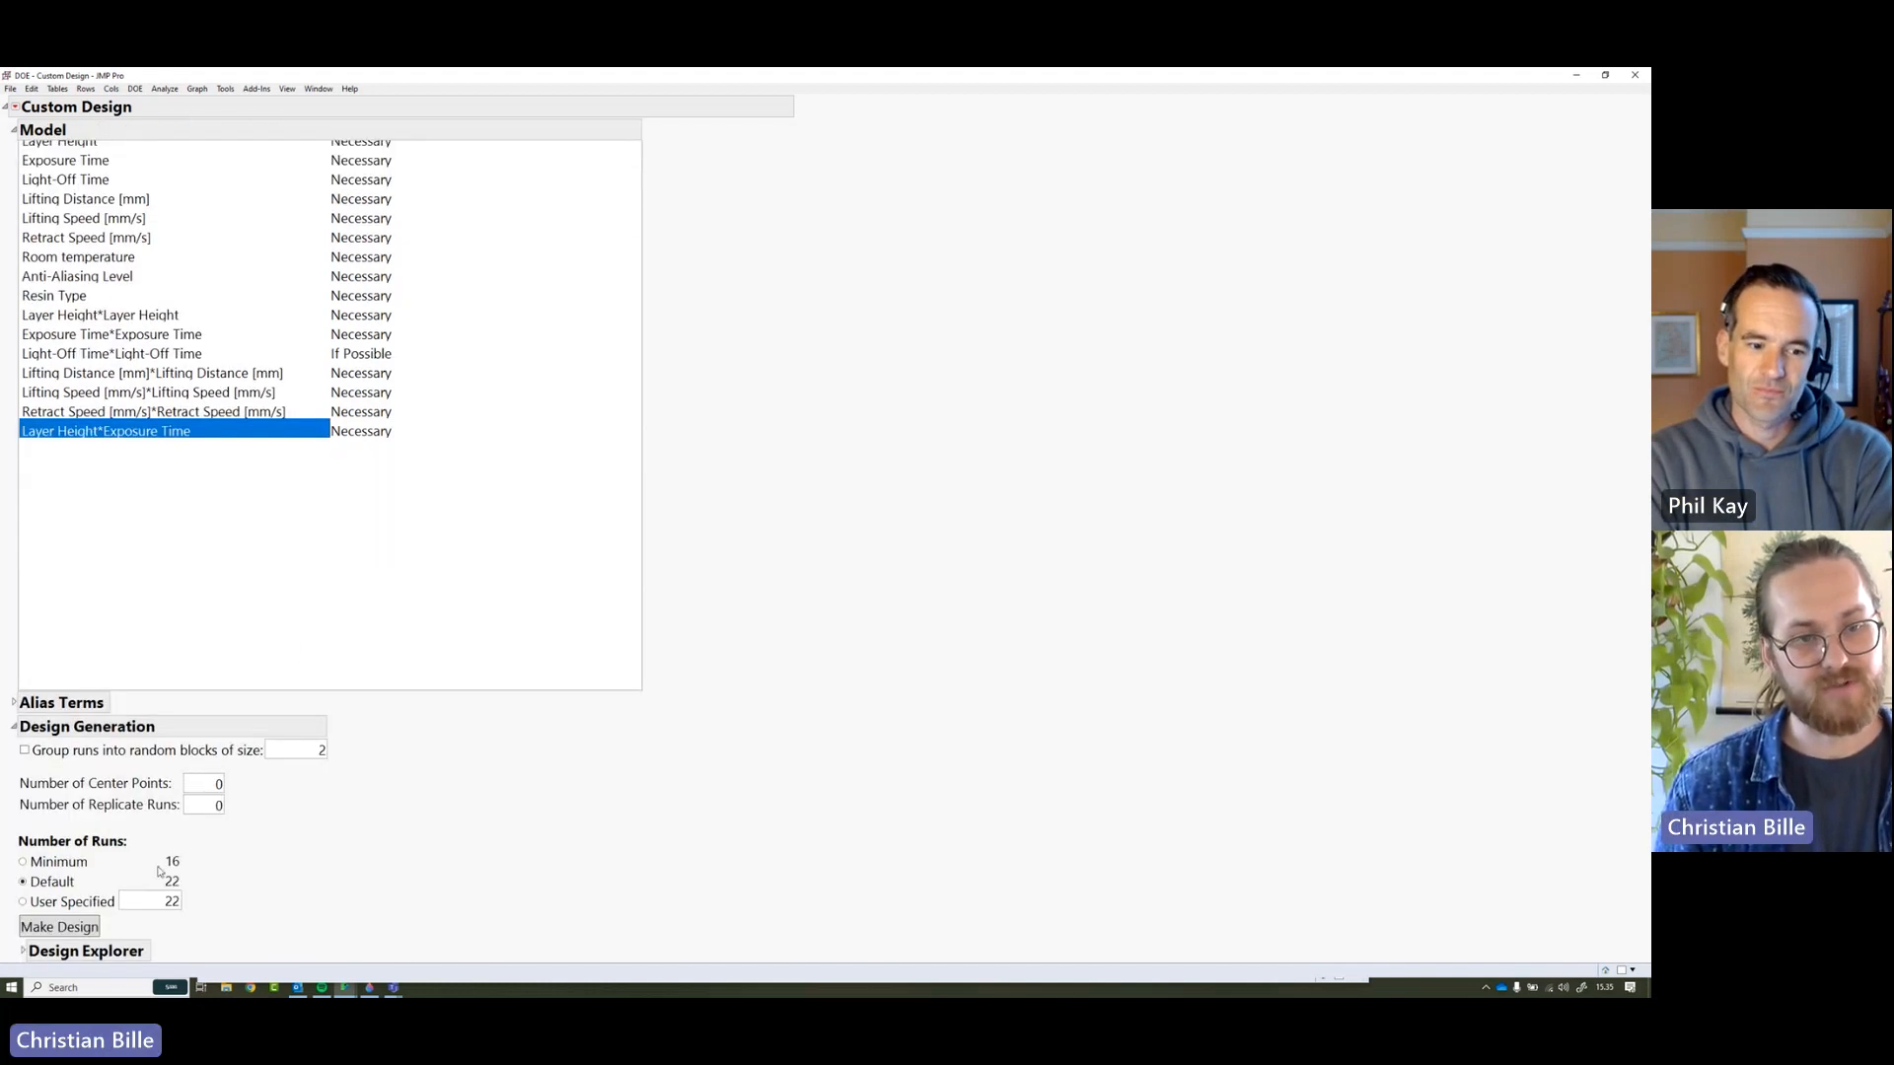
click(69, 866)
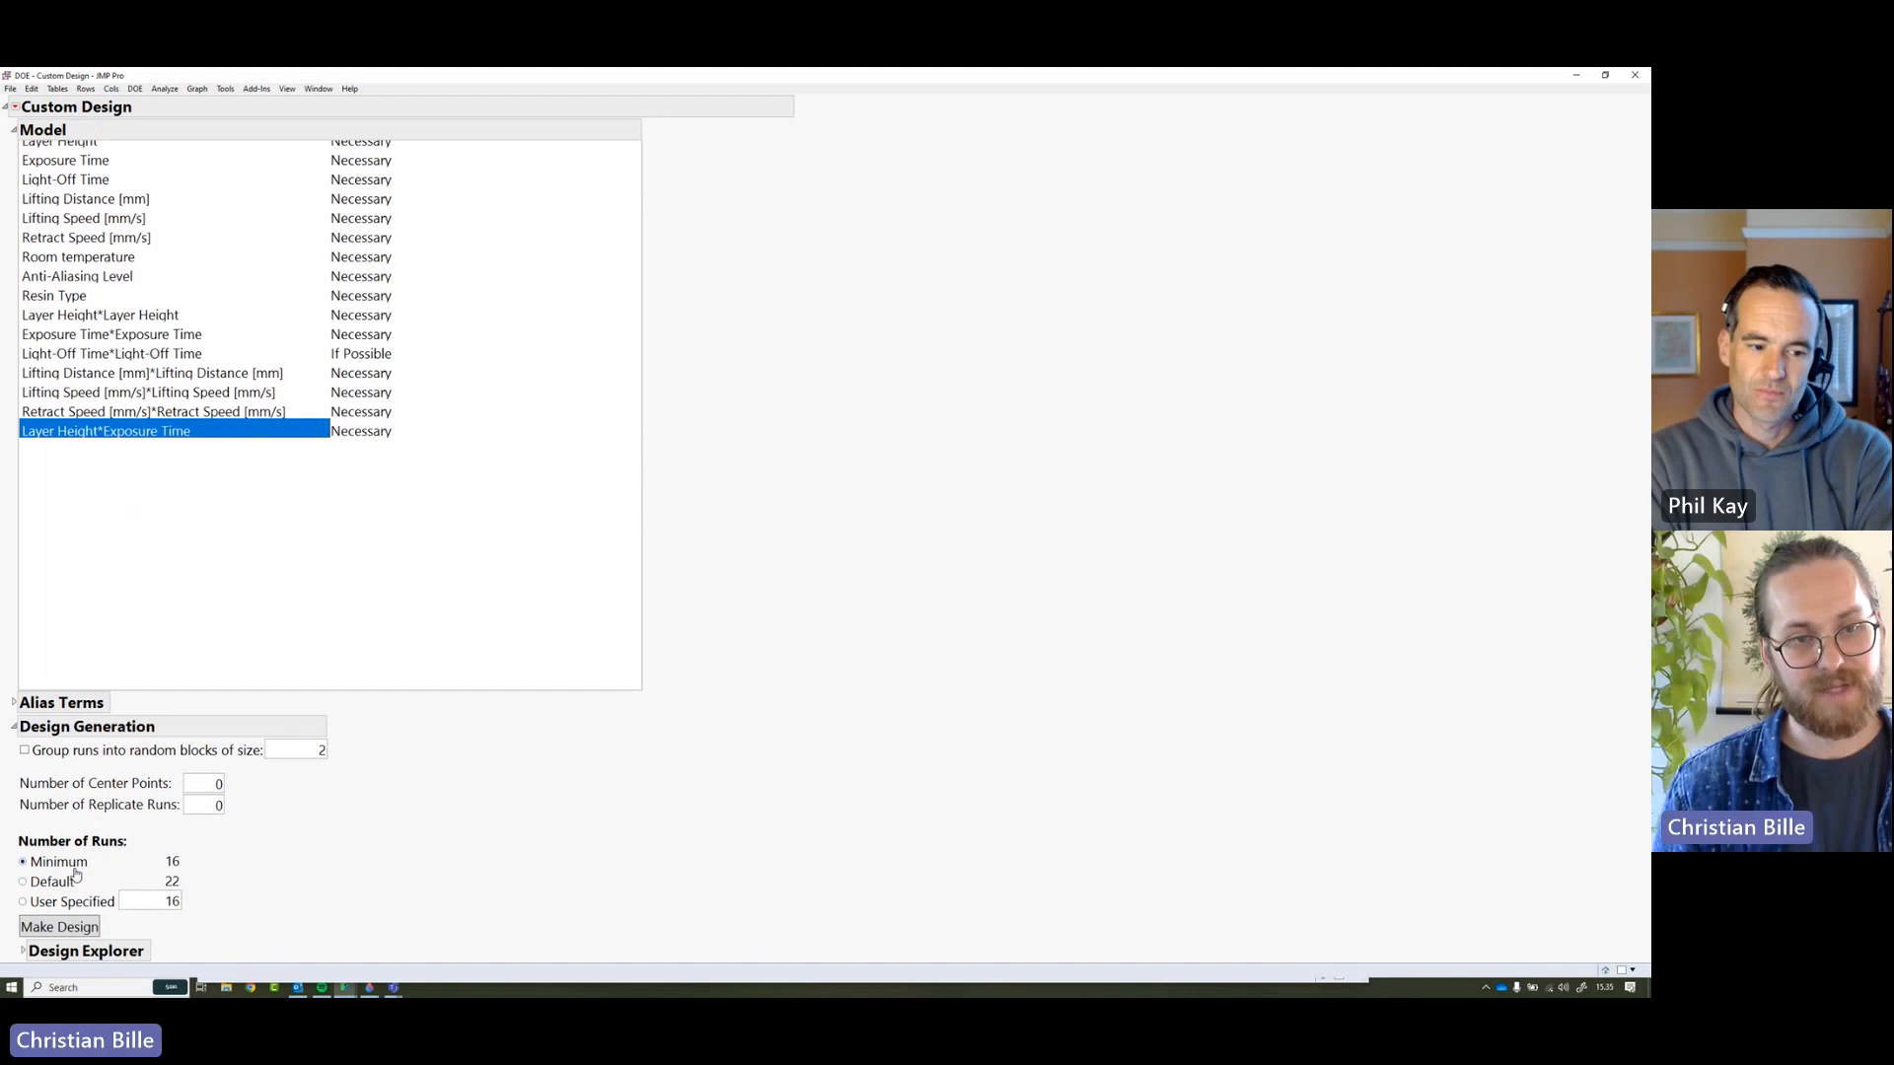
double_click(173, 902)
text(17)
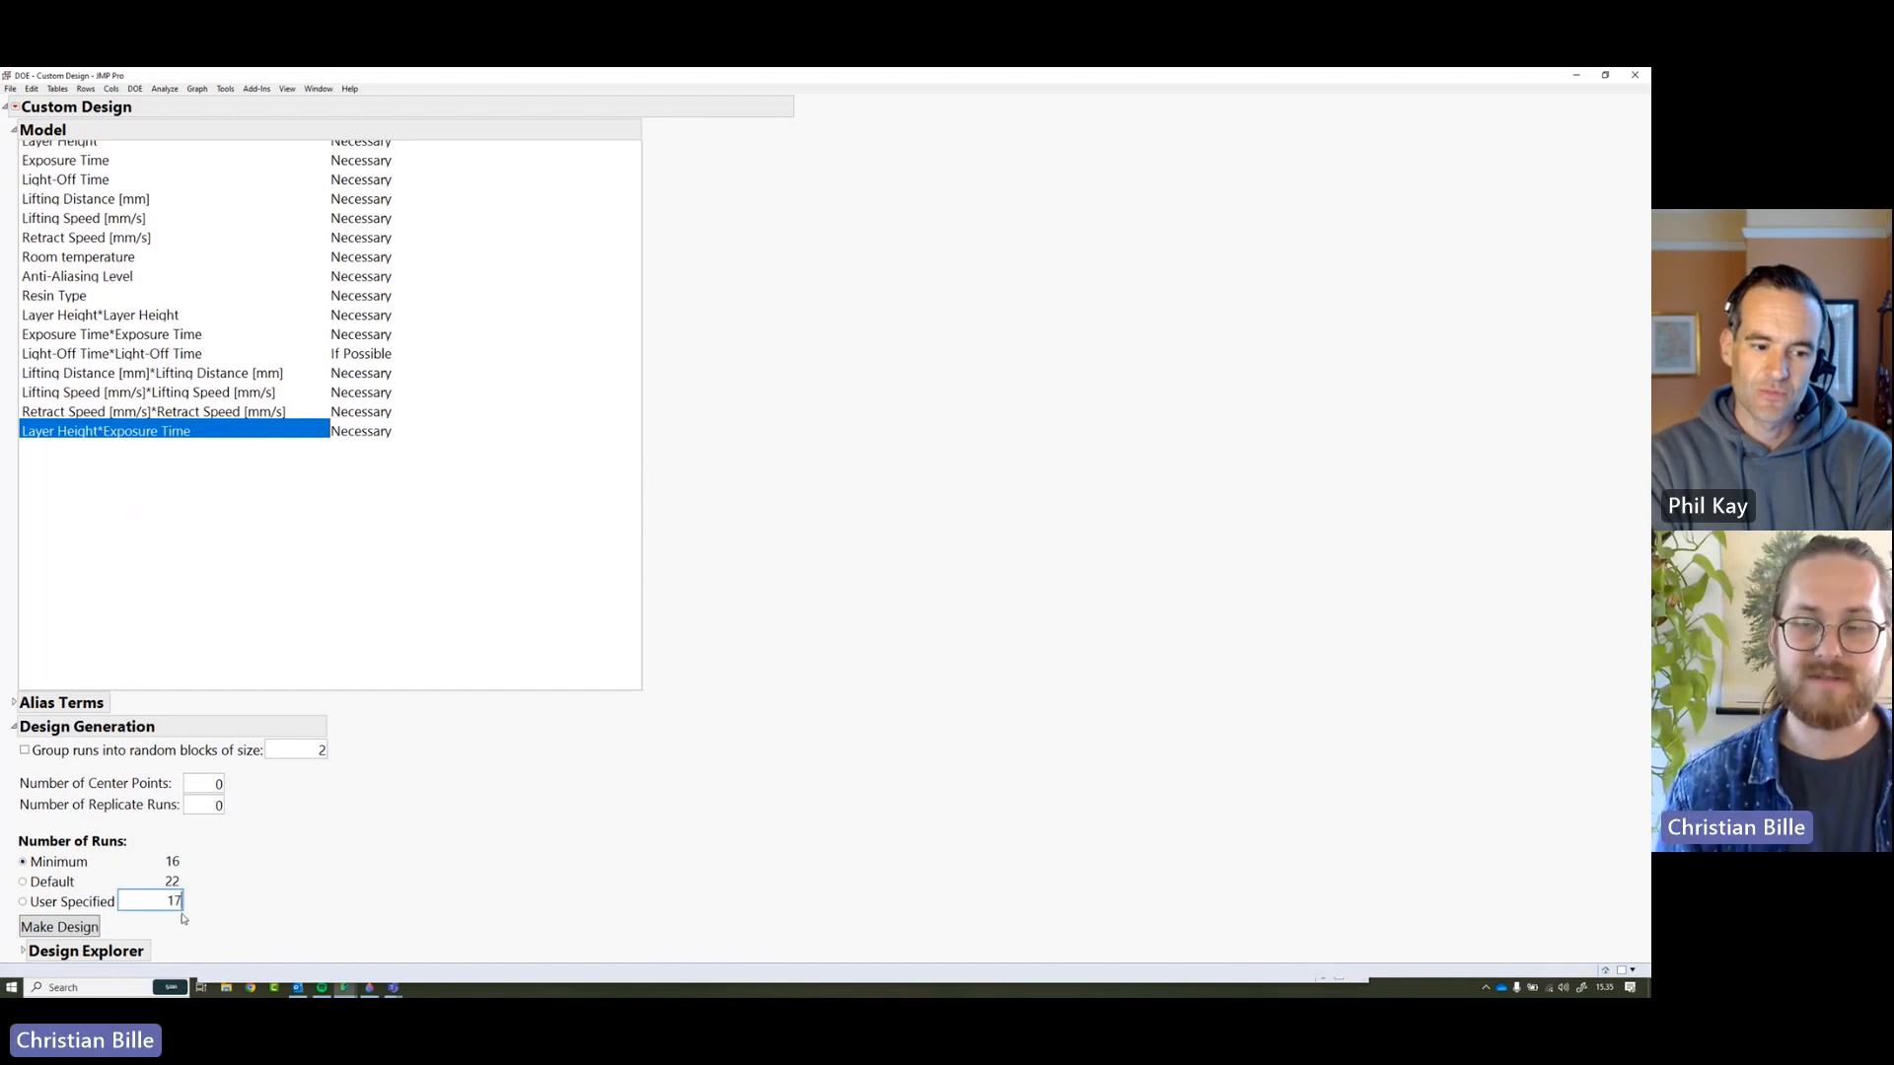
click(309, 888)
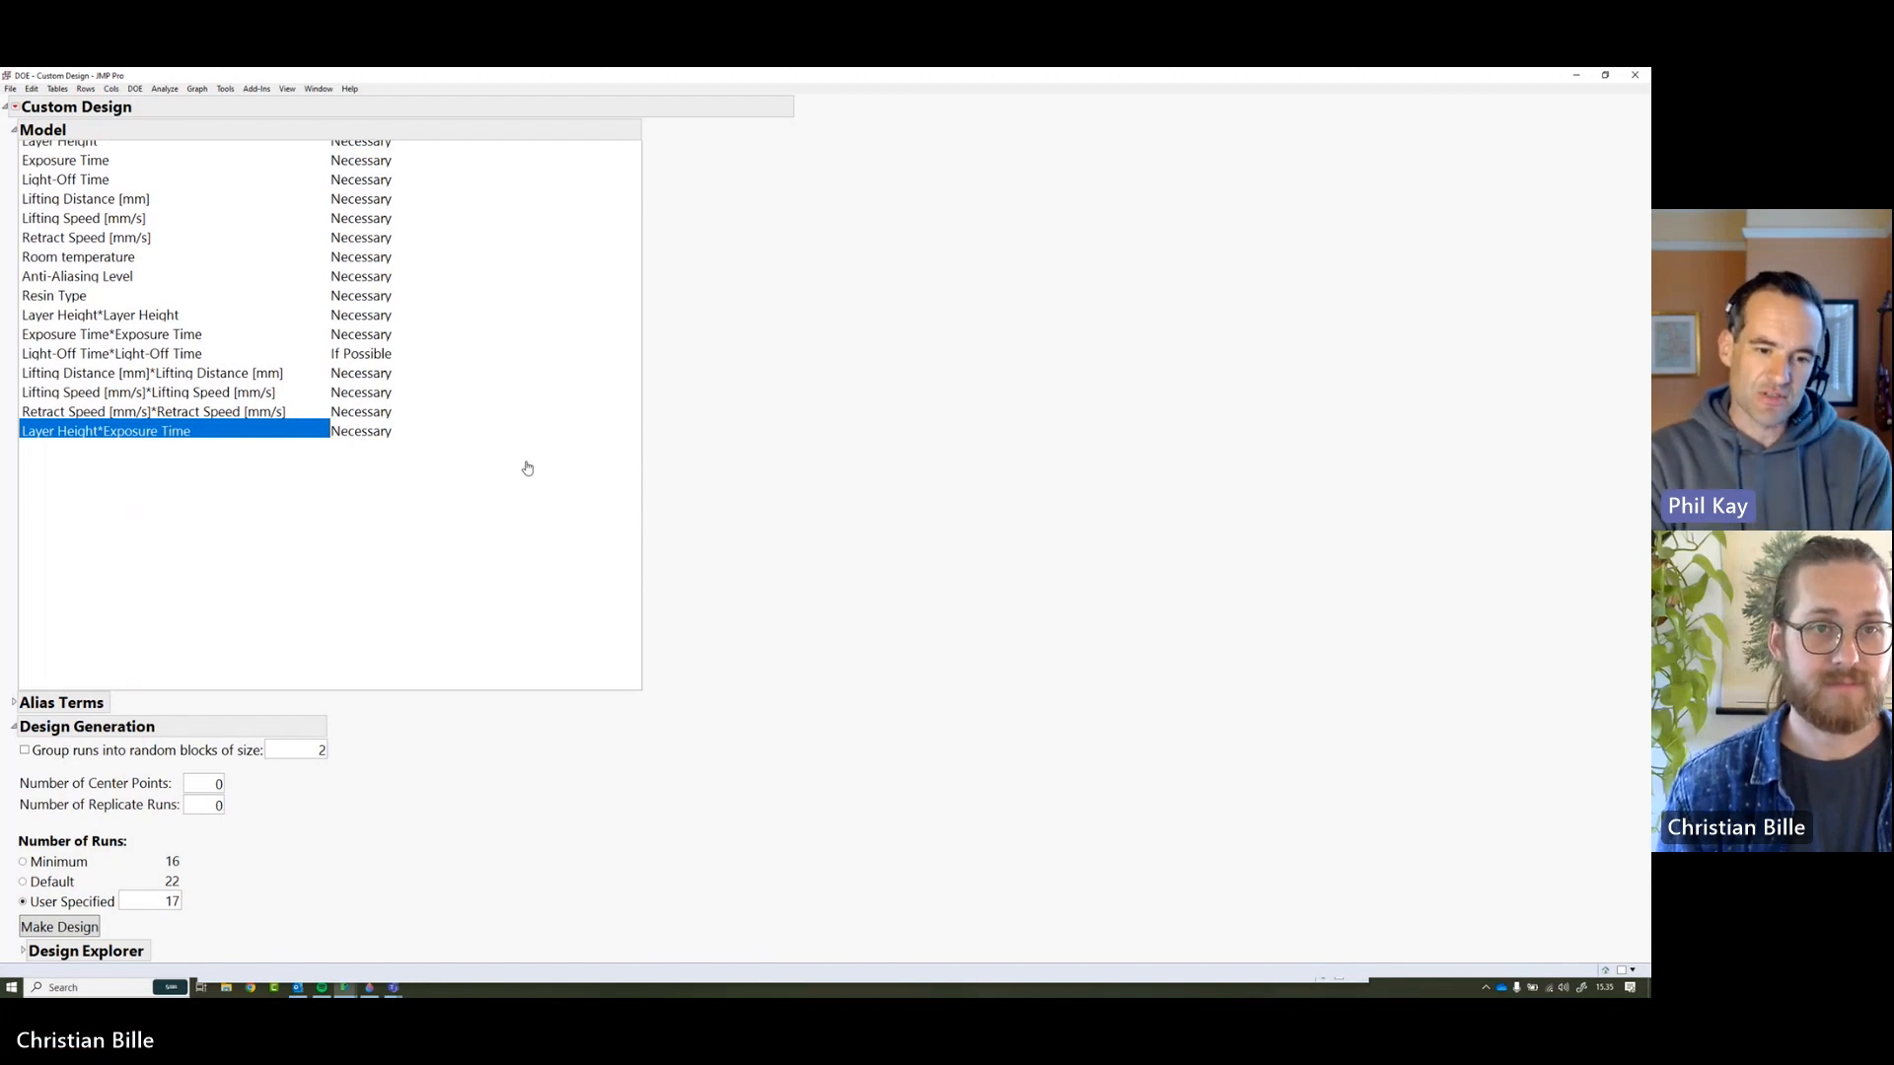
scroll(528, 469, up, 5)
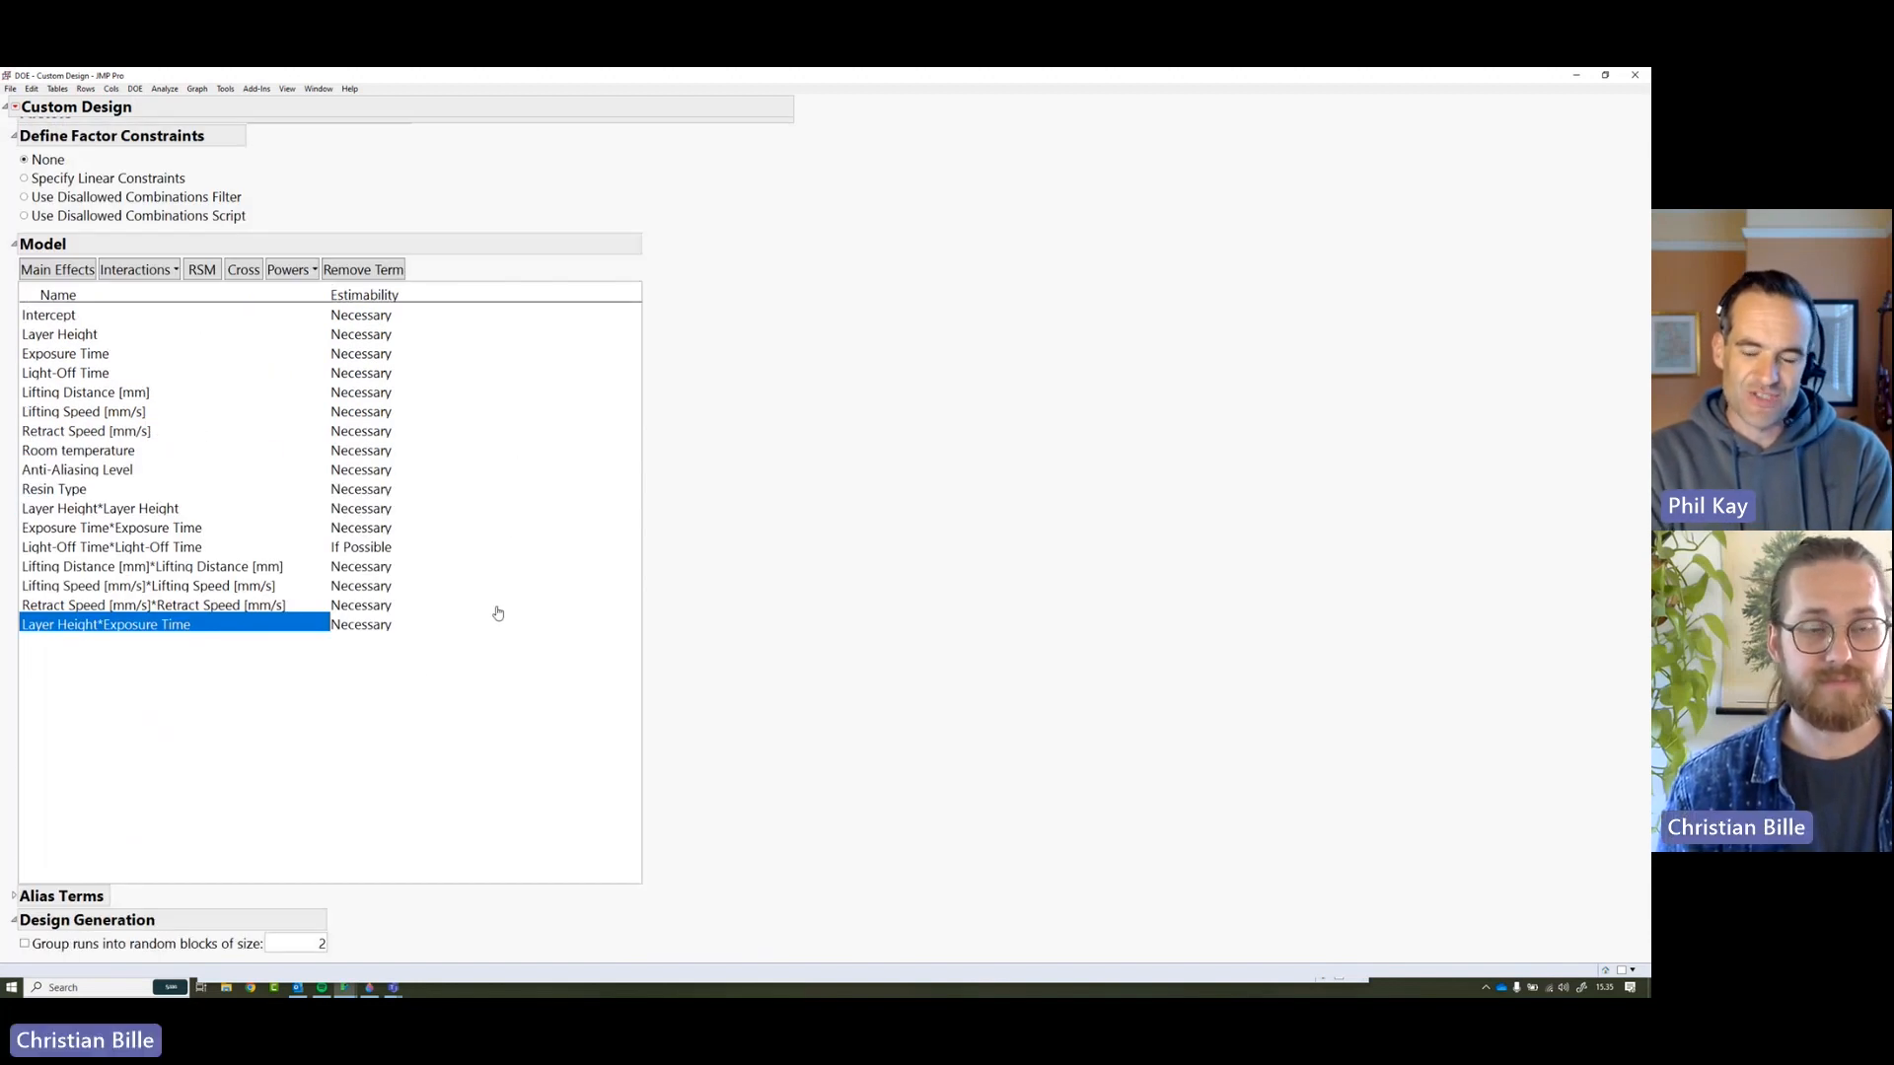